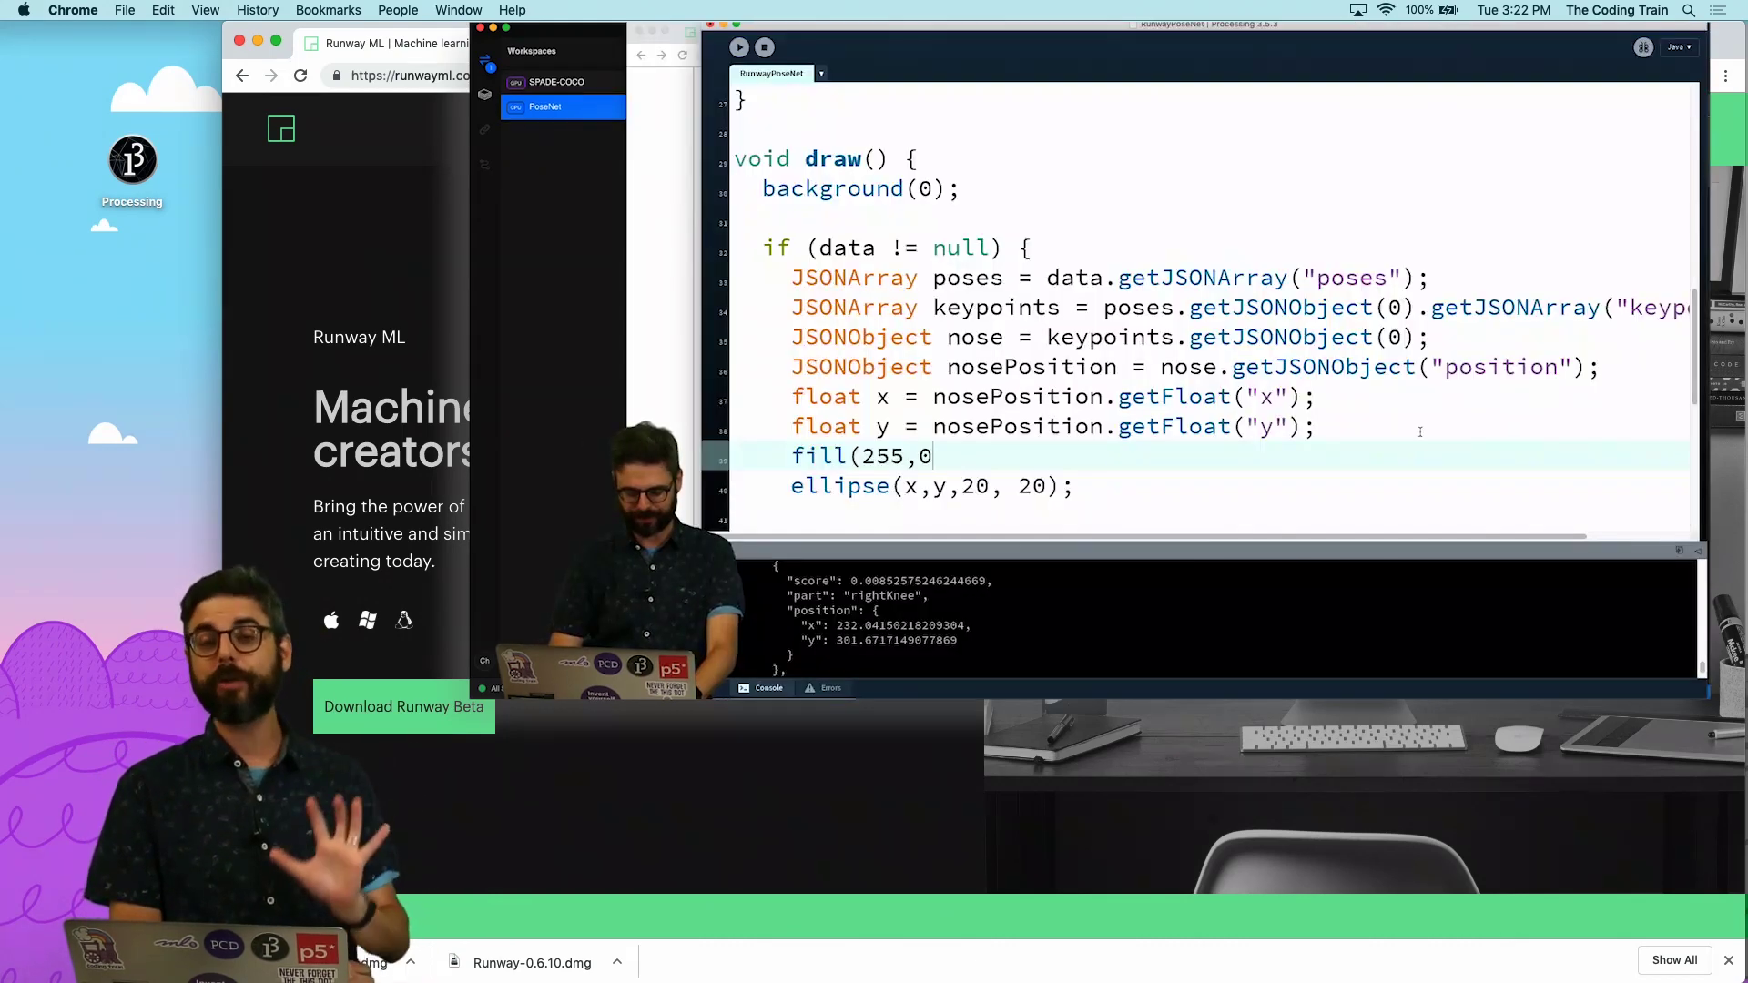
# Step: Complete the fill(255,0,0); line and run the PoseNet sketch so the nose draws red
pyautogui.write(',0);')
pyautogui.press('super+r')
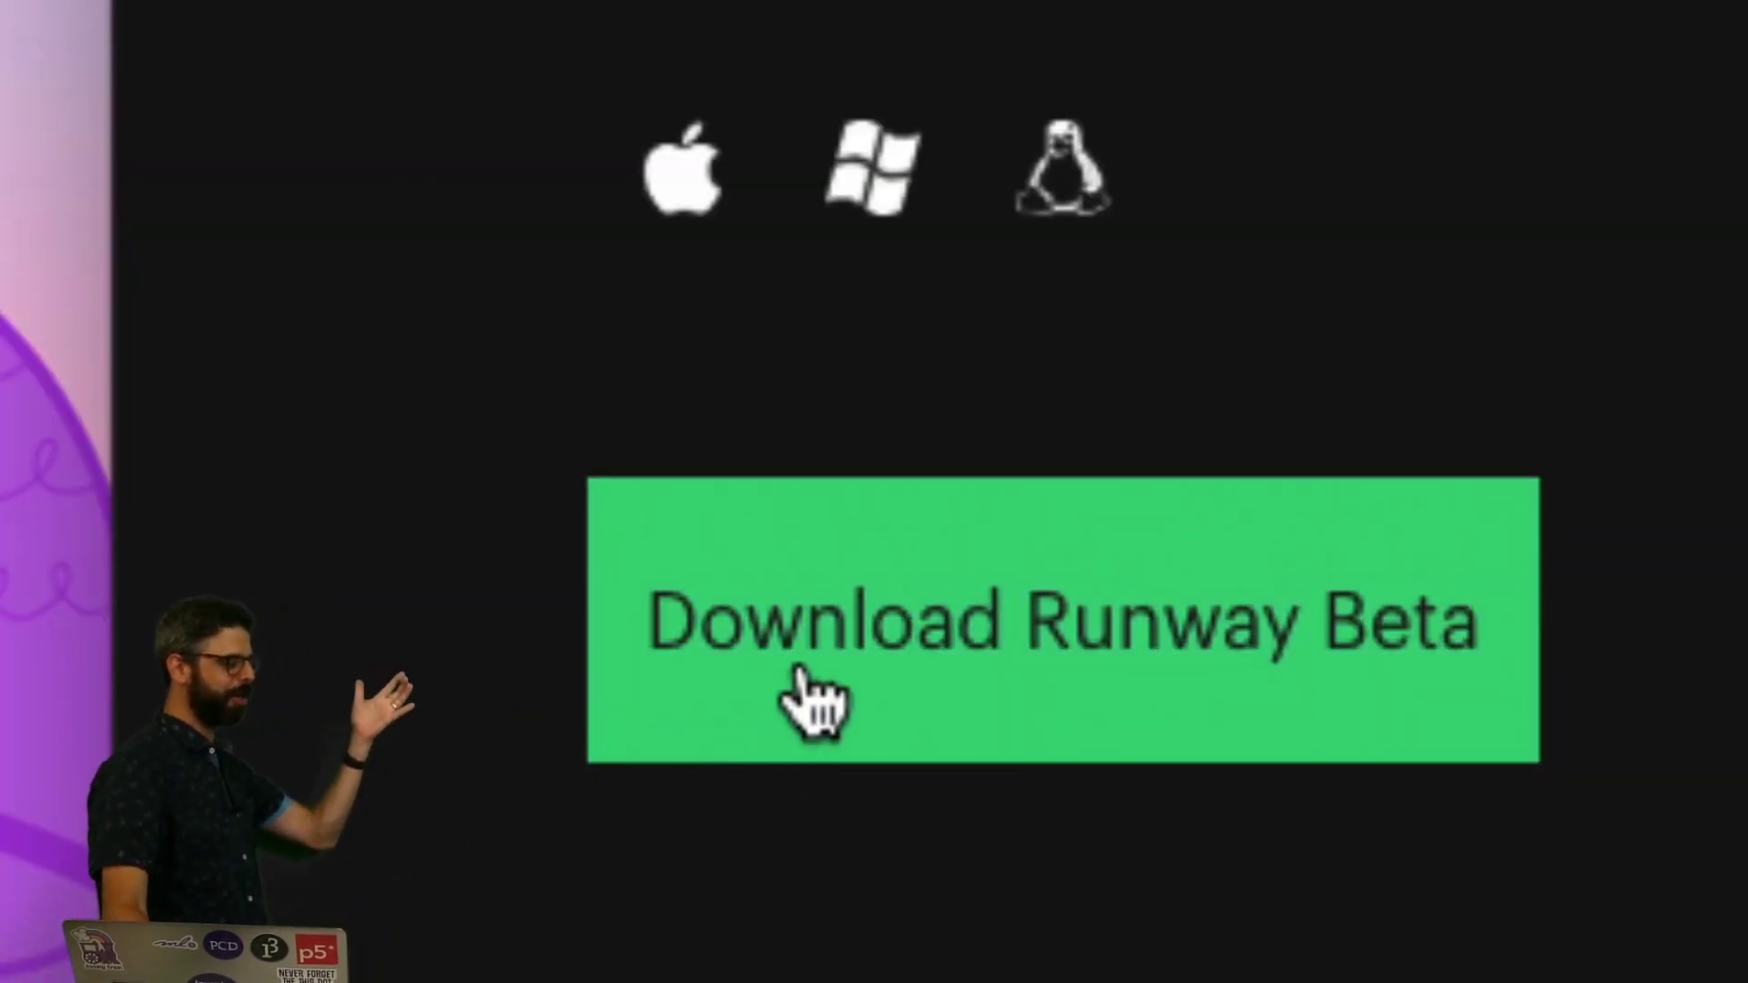
# Step: Download the Runway beta installer and dismiss Chrome's downloads bar
pyautogui.click(801, 671)
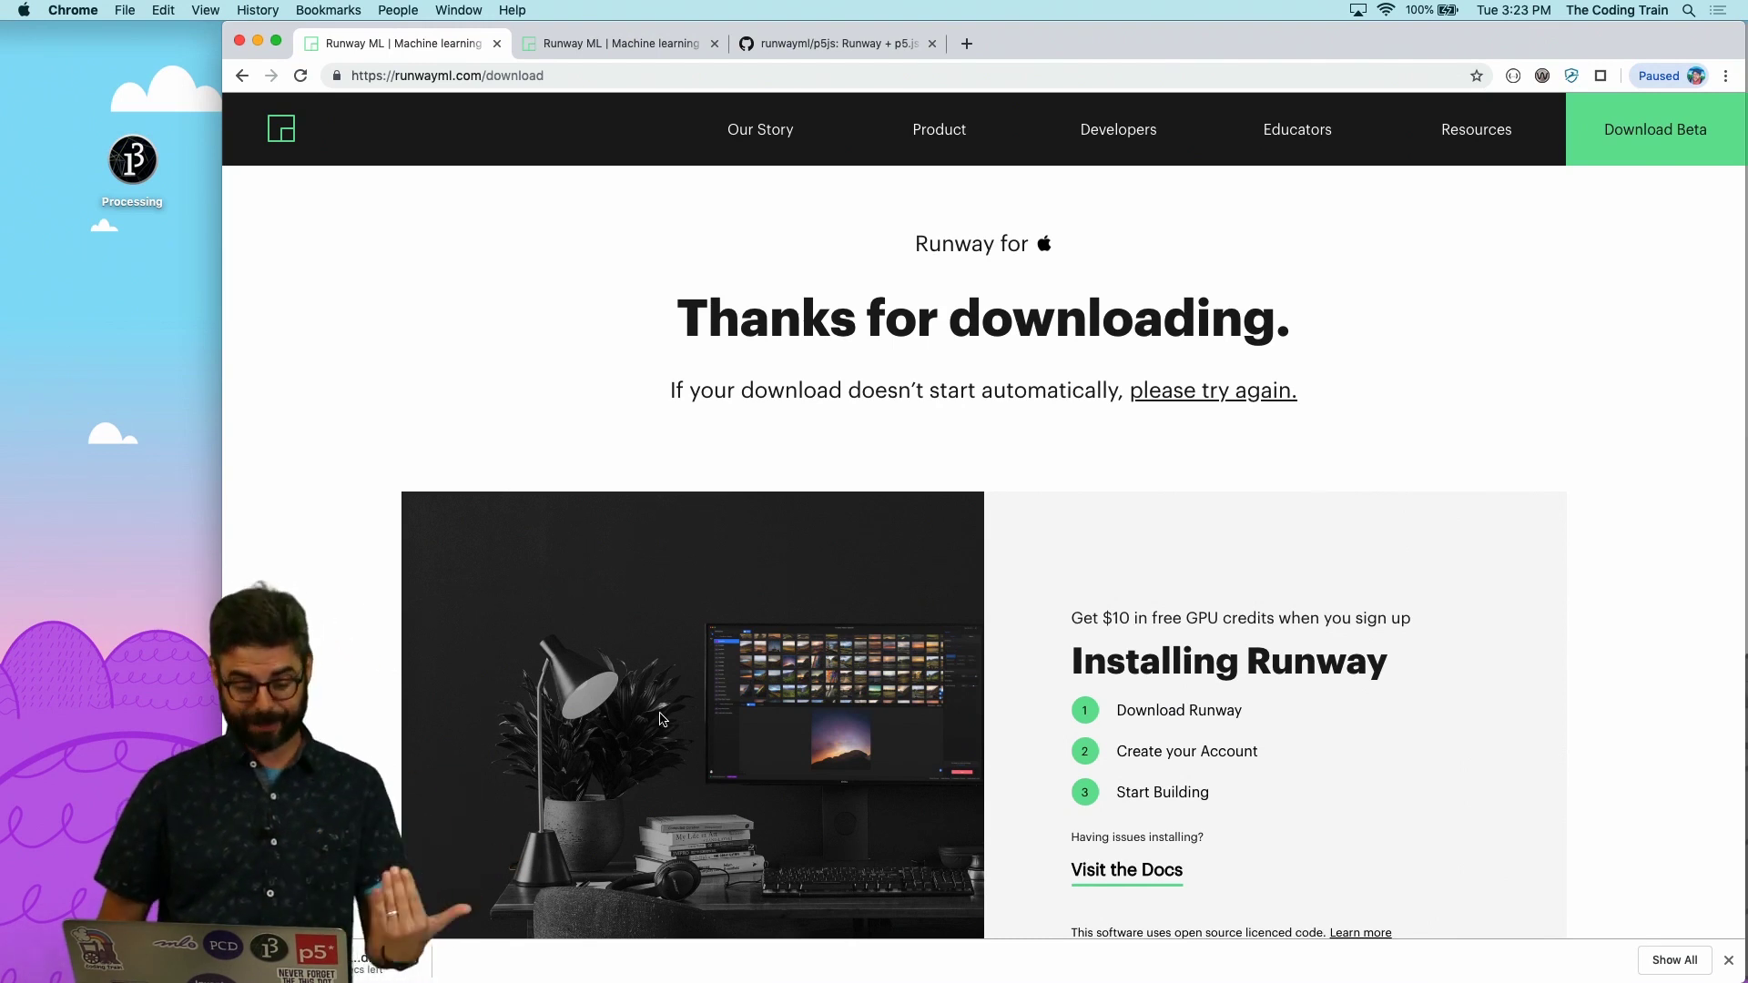
pyautogui.click(1728, 960)
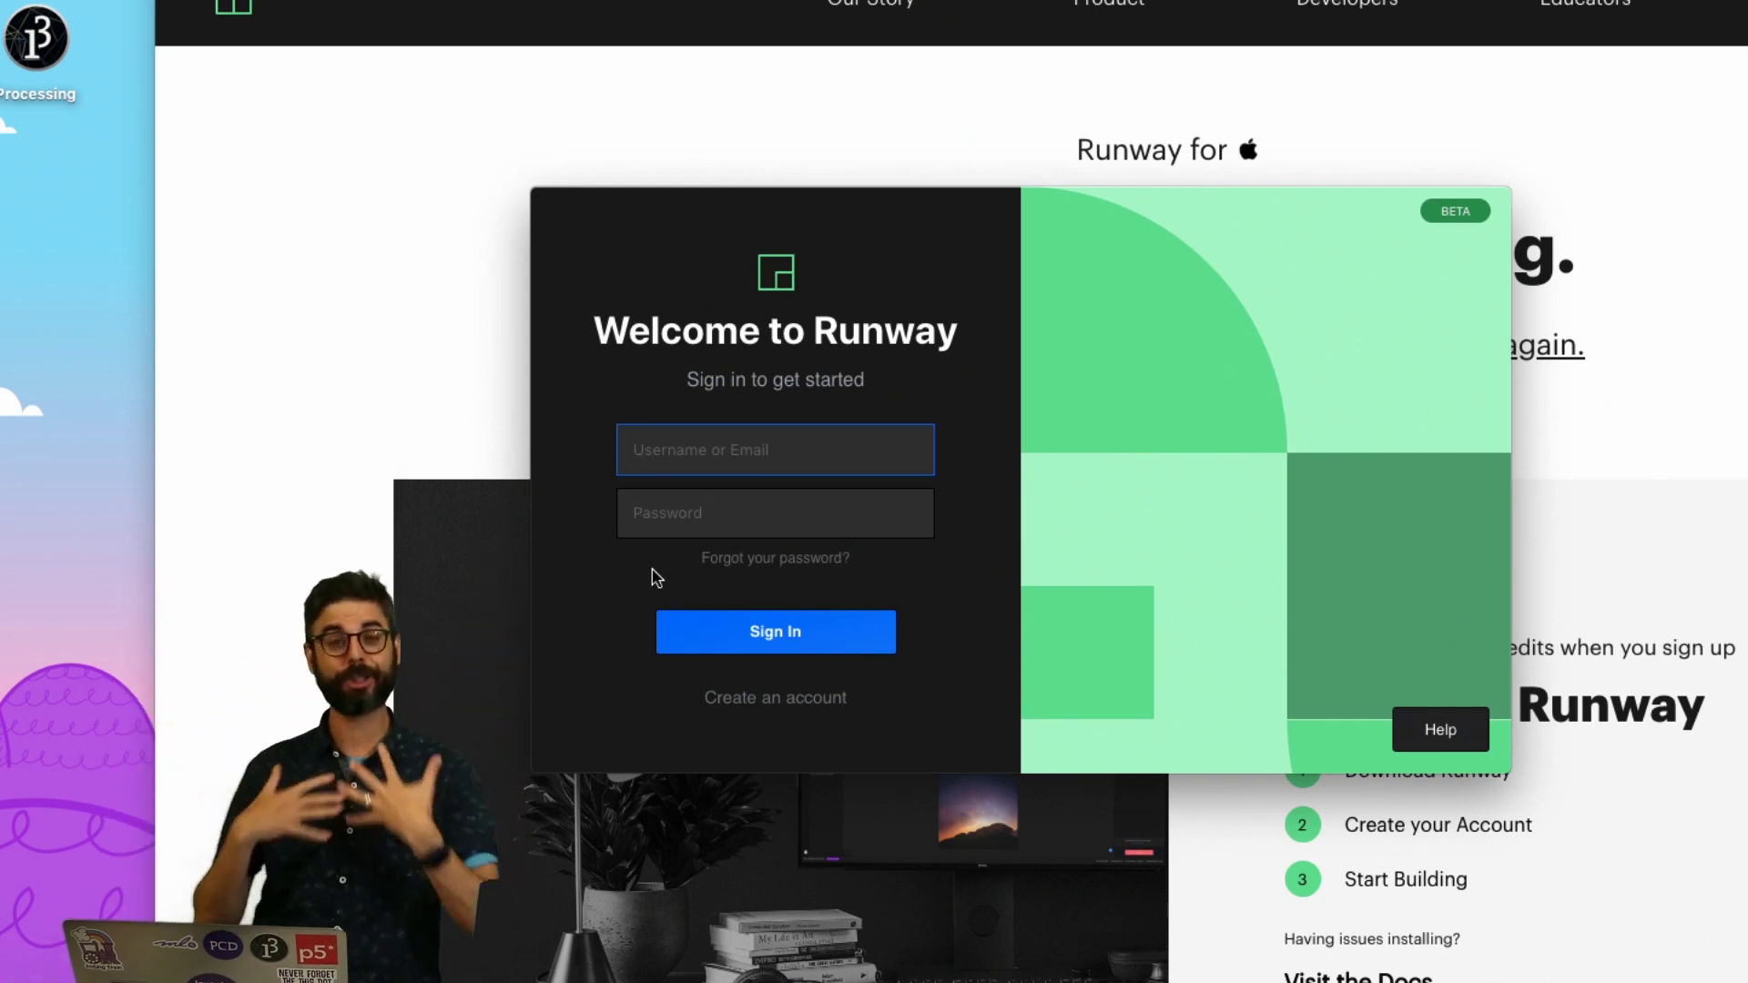
# Step: Start a new Runway account by entering the email address, then a username and password
pyautogui.click(802, 701)
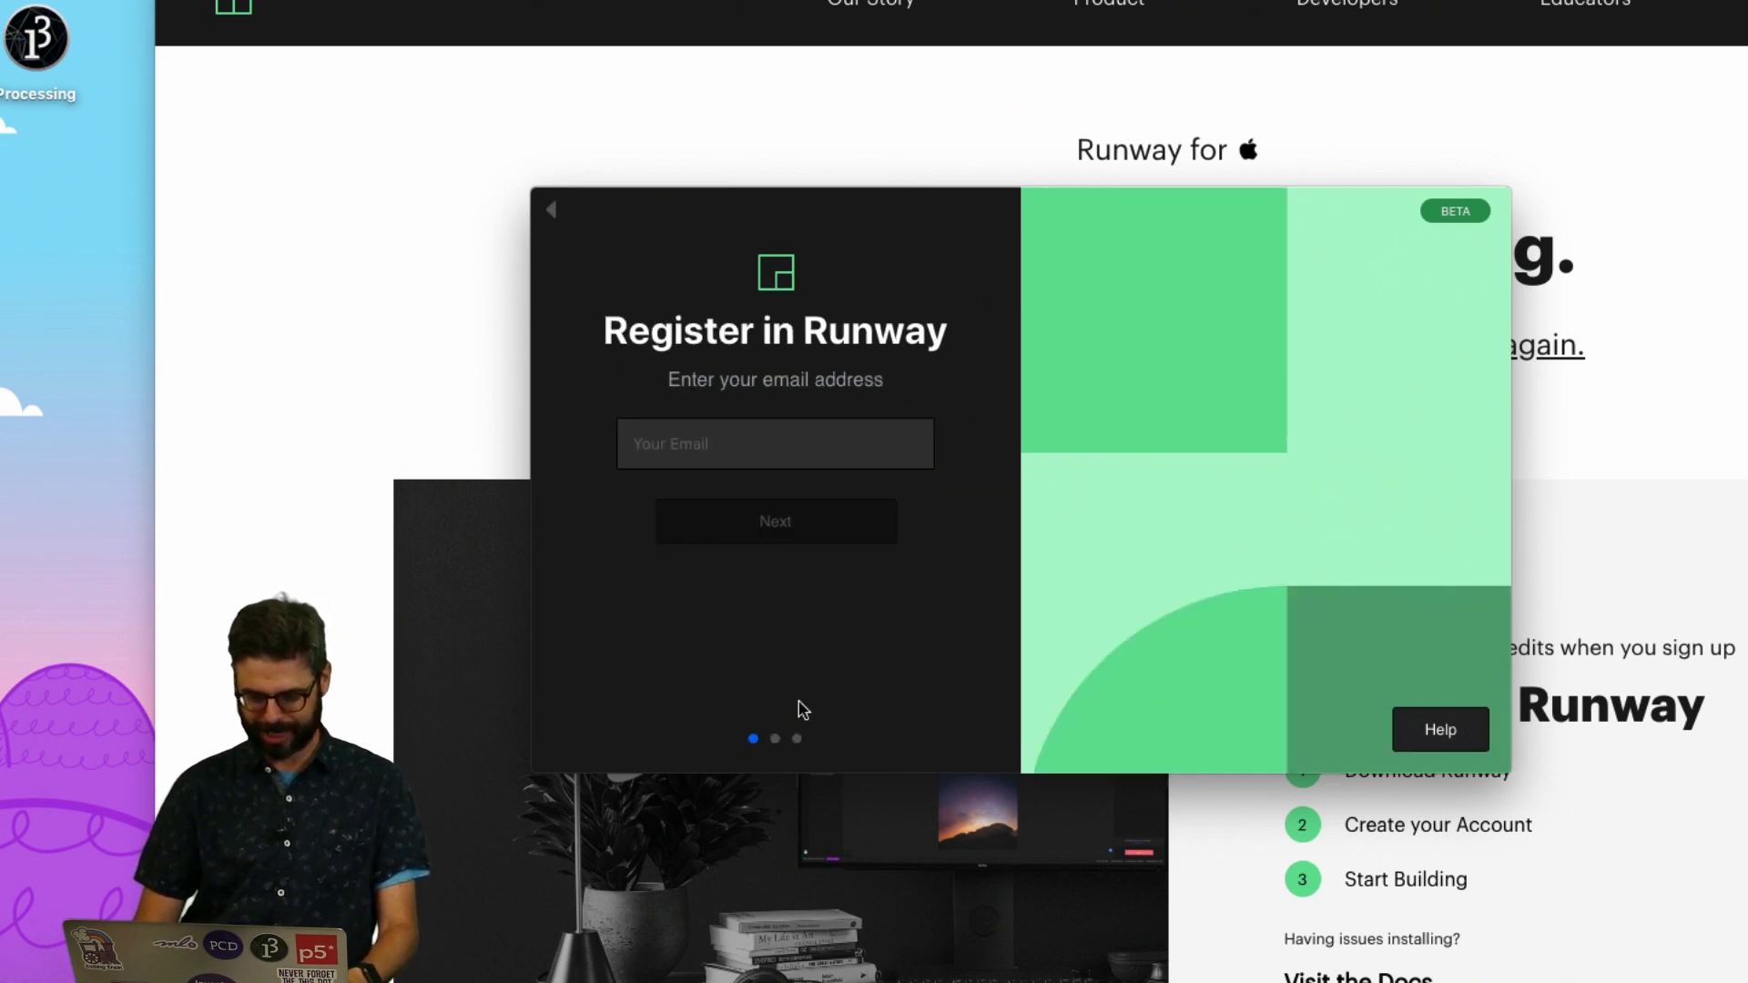
pyautogui.click(712, 446)
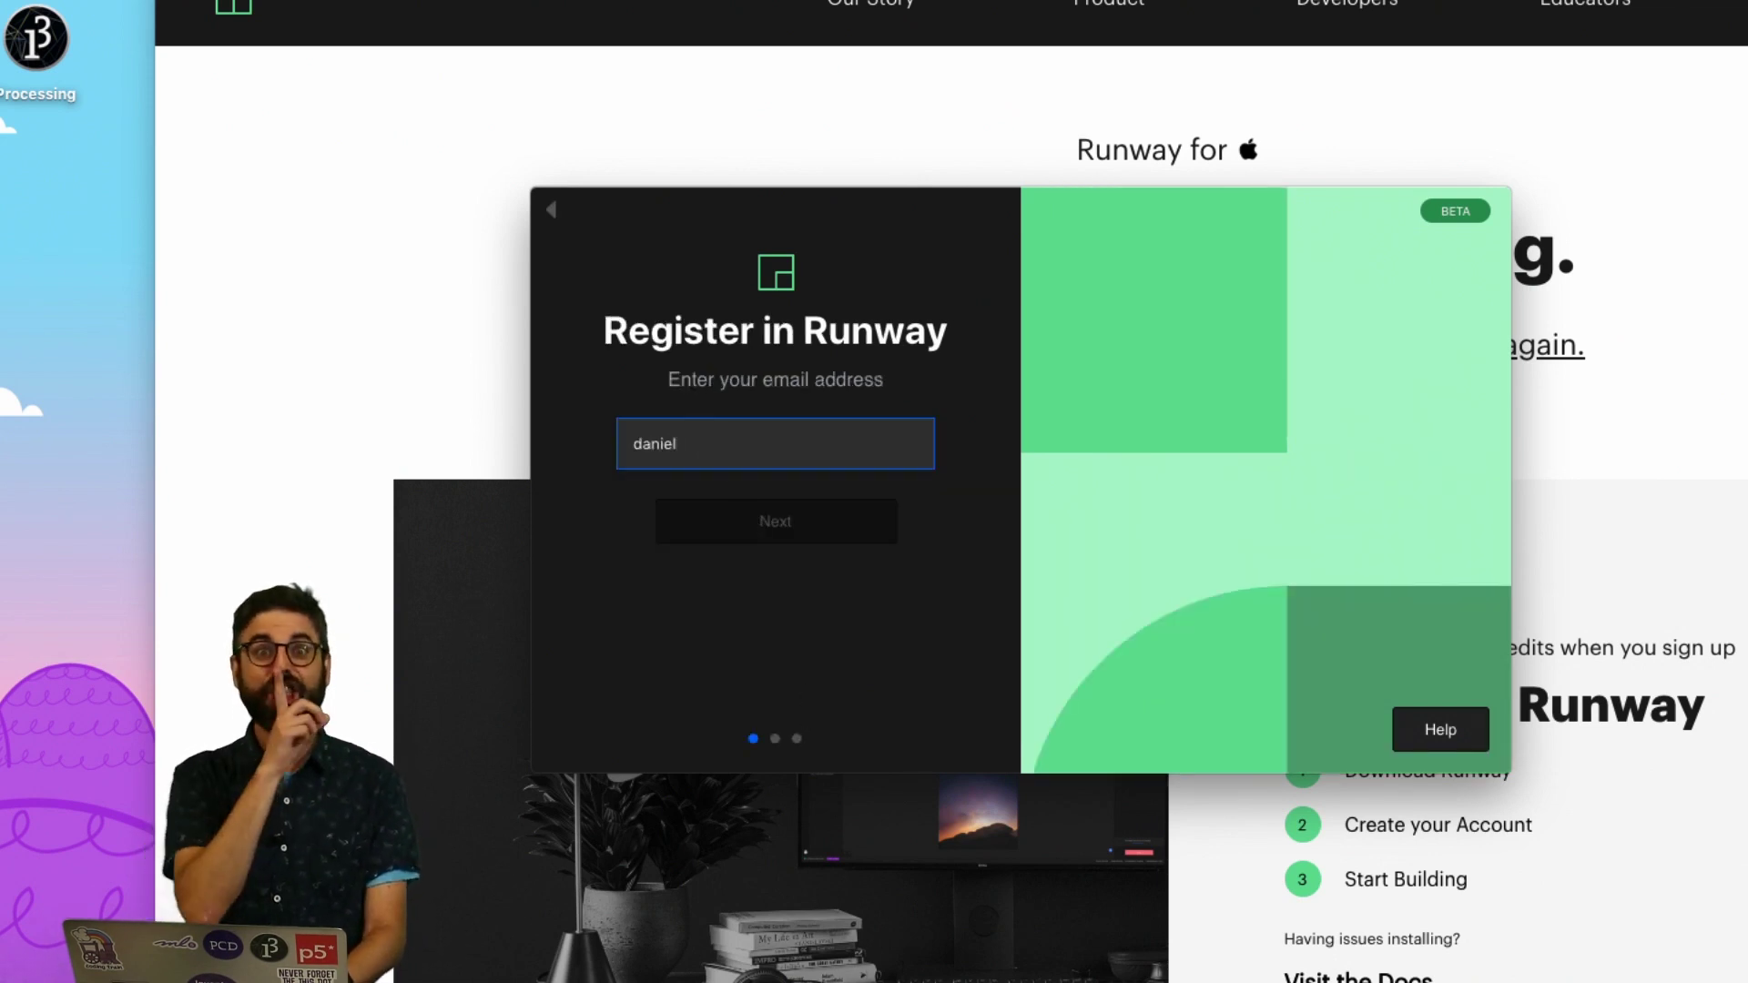
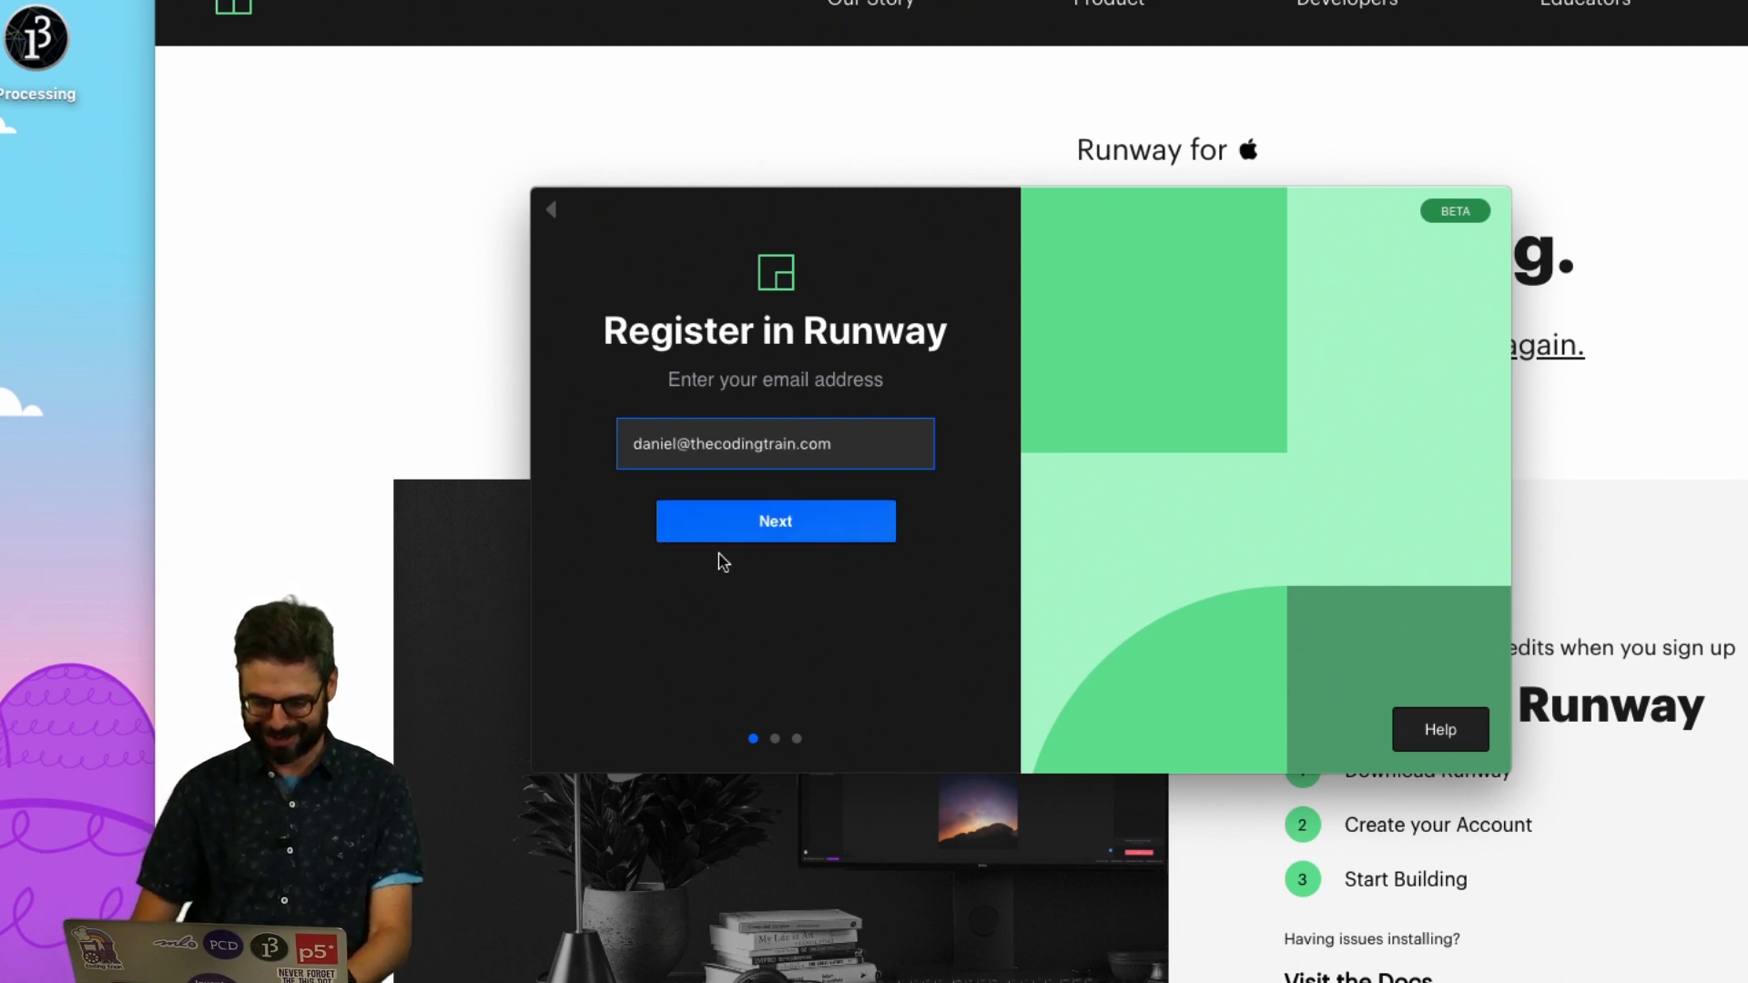
pyautogui.click(729, 538)
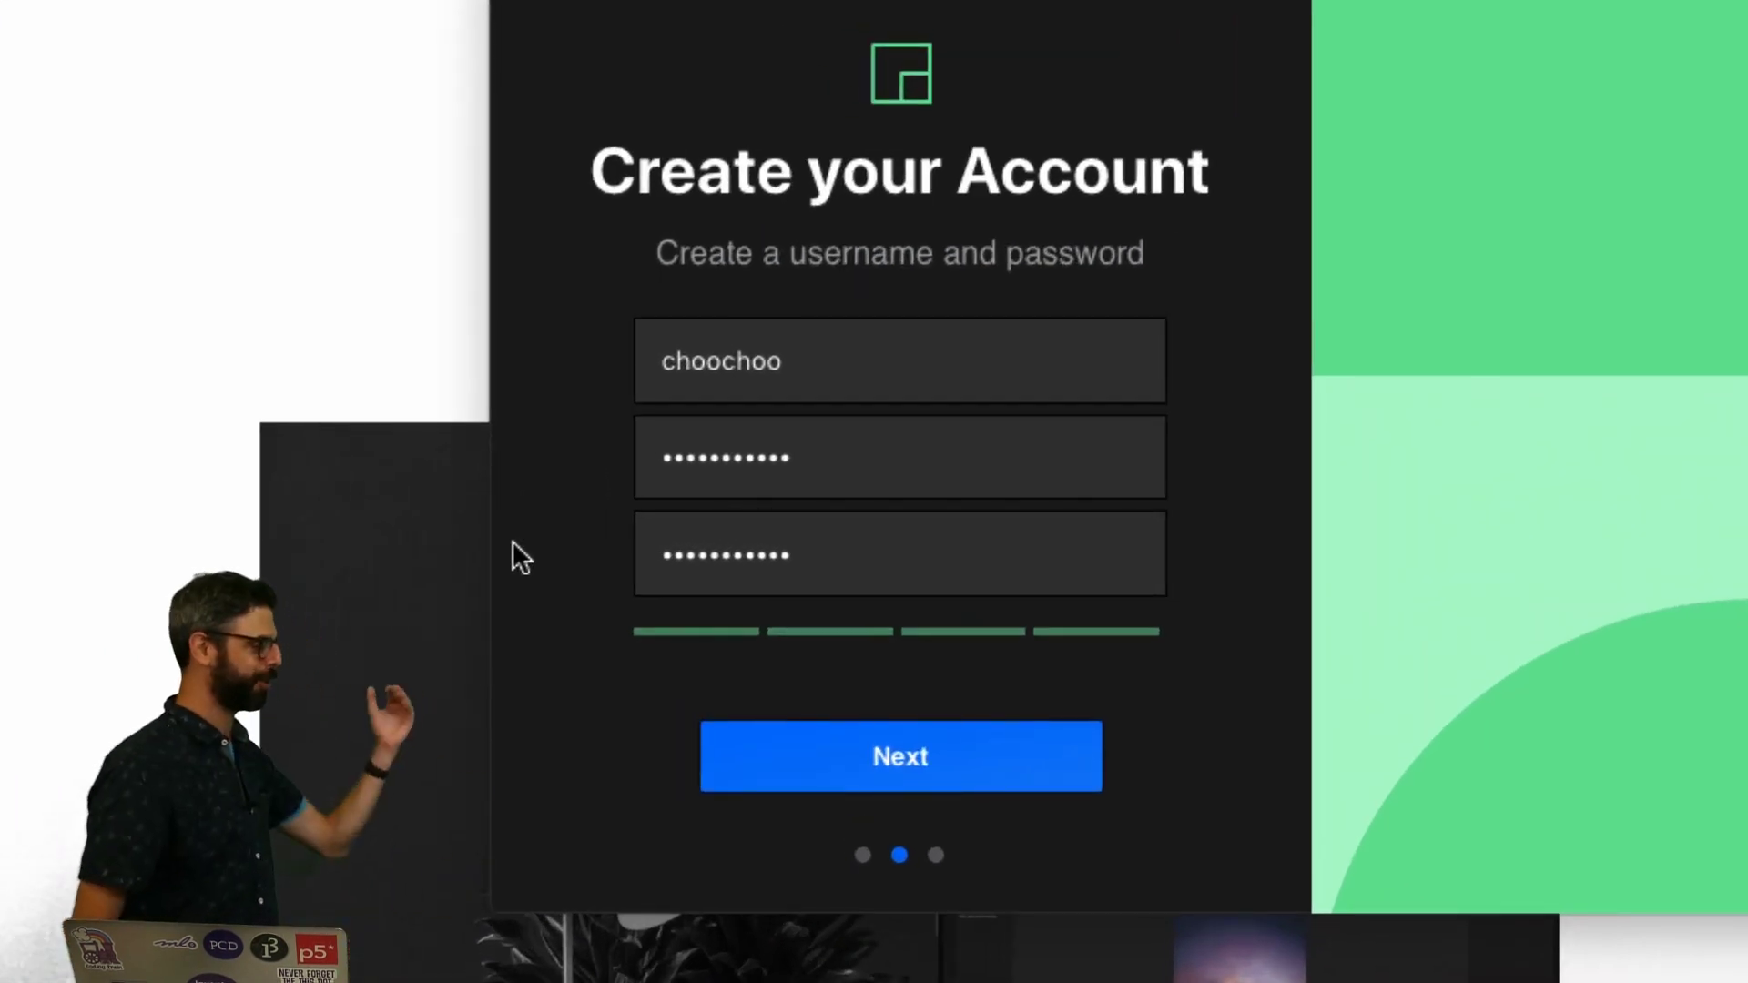
pyautogui.click(903, 734)
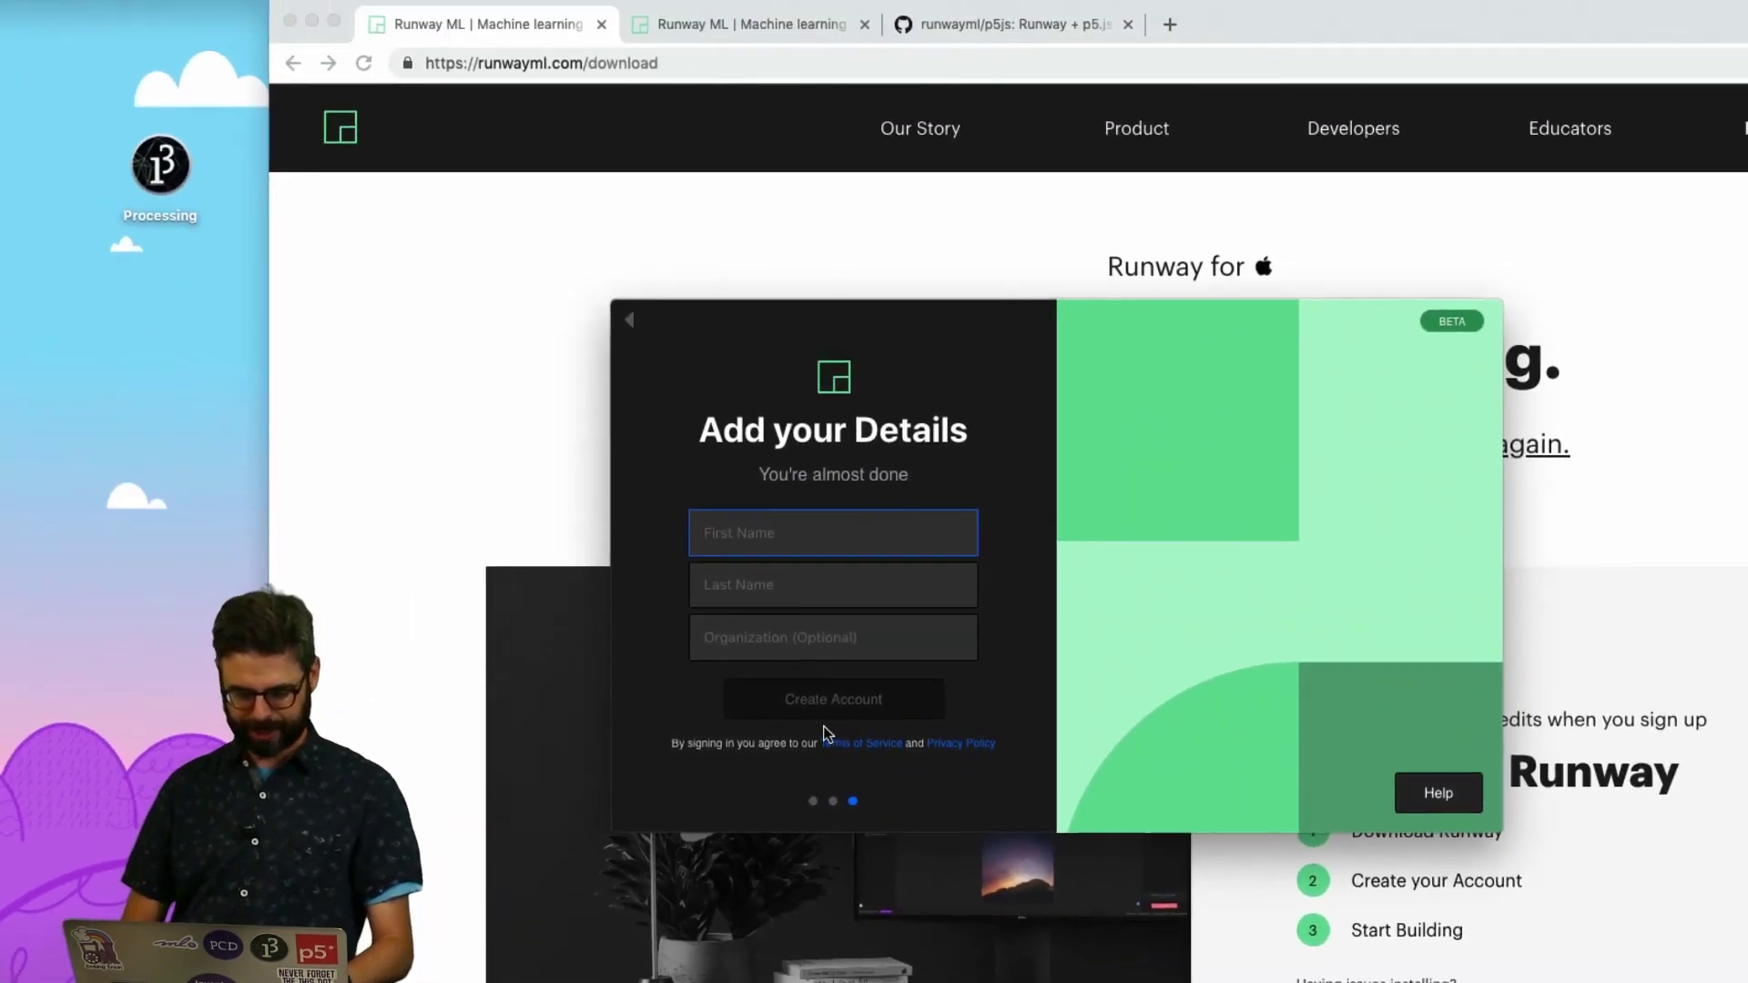
# Step: Fill in first name, last name and organization 'The Coding Train', and create the account
pyautogui.write('Daniel')
pyautogui.press('Tab')
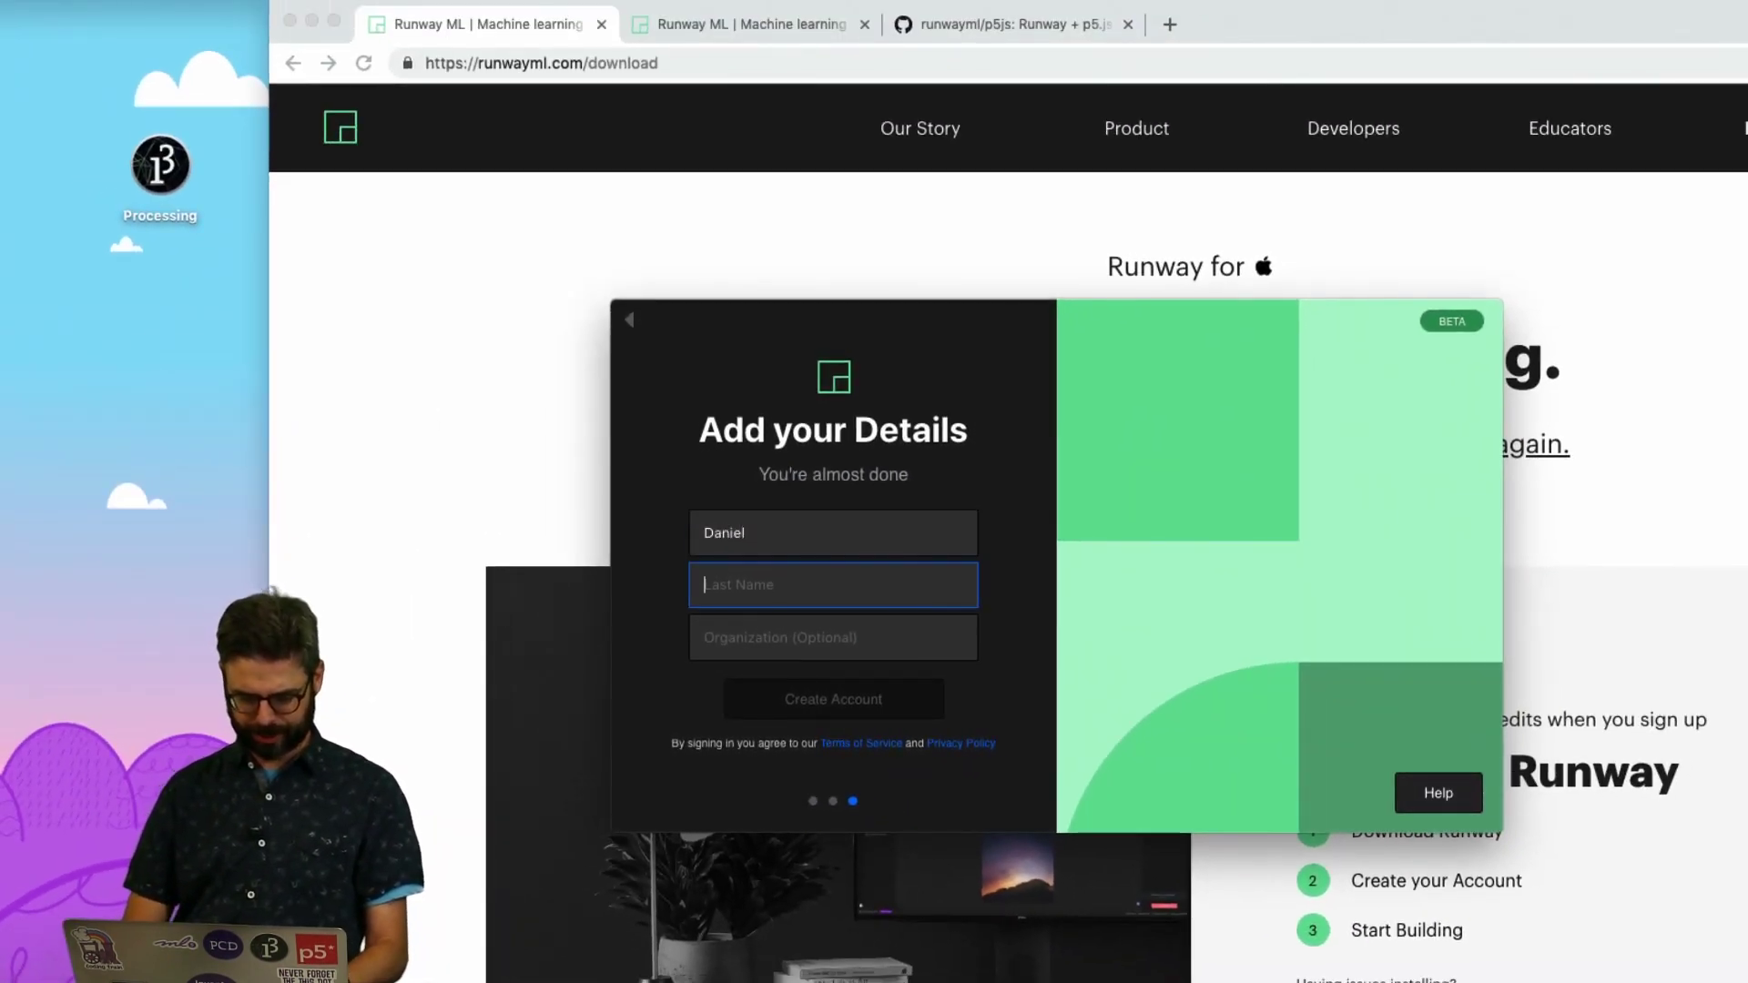
pyautogui.write('Shiffman')
pyautogui.press('Tab')
pyautogui.write('The C')
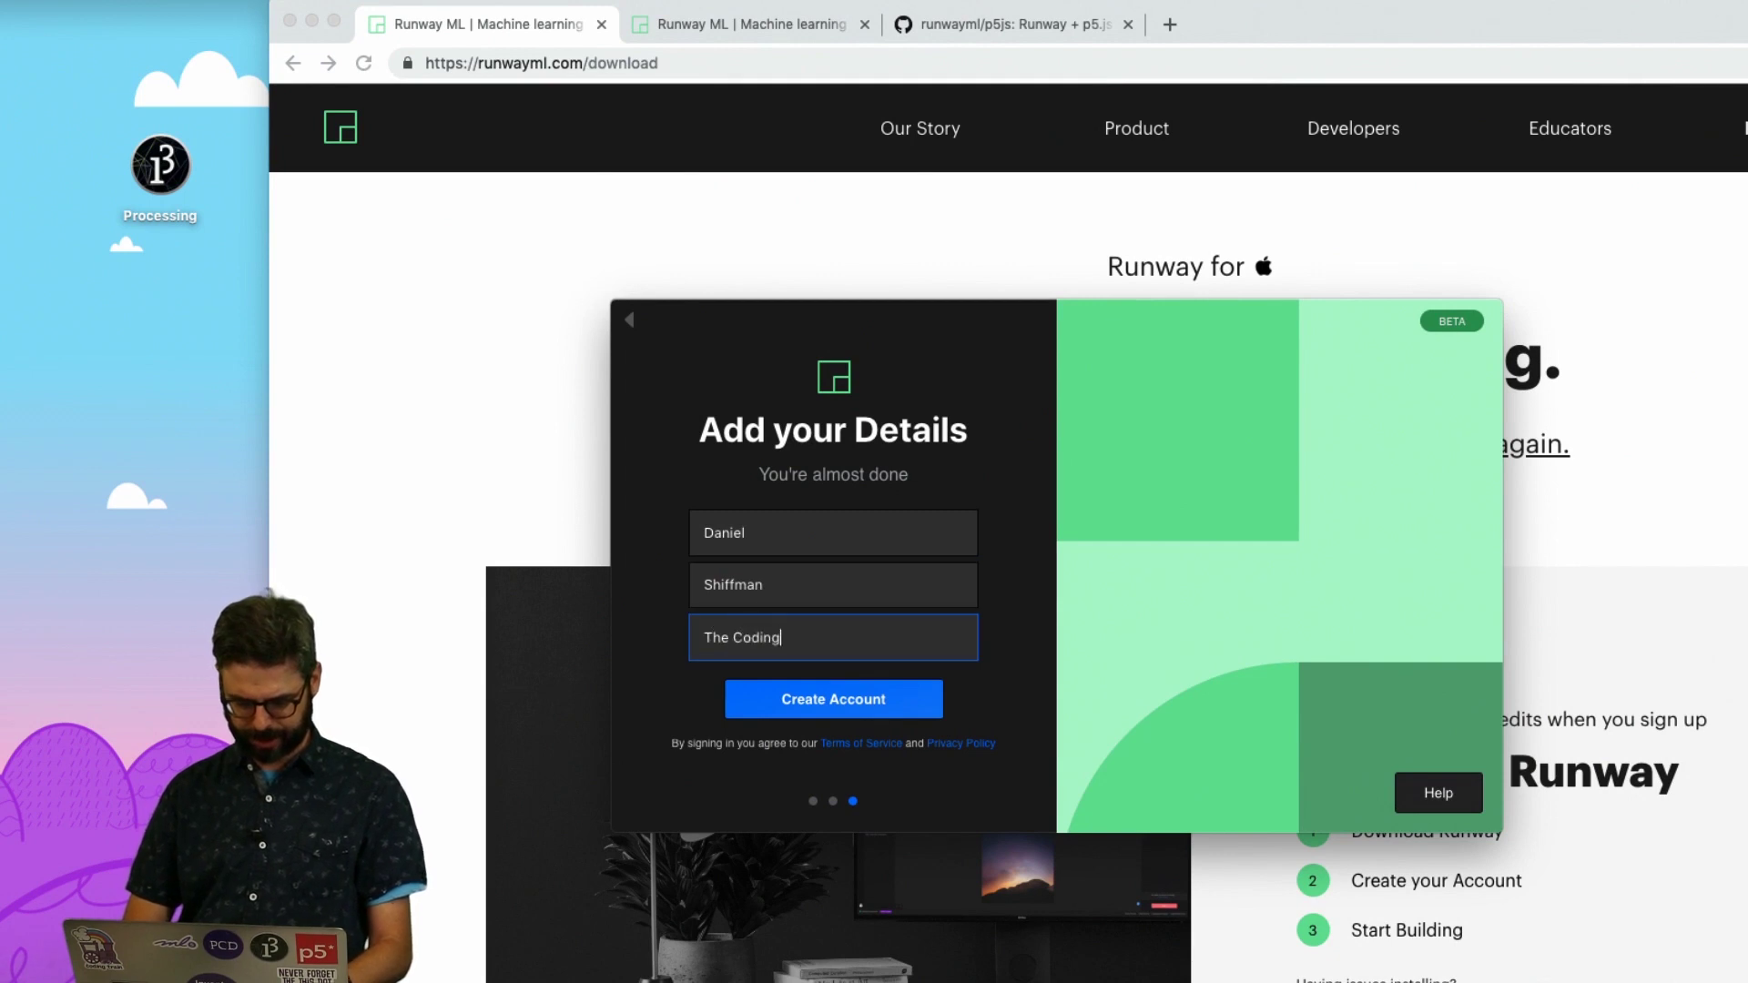
pyautogui.write('oding Train')
pyautogui.click(853, 707)
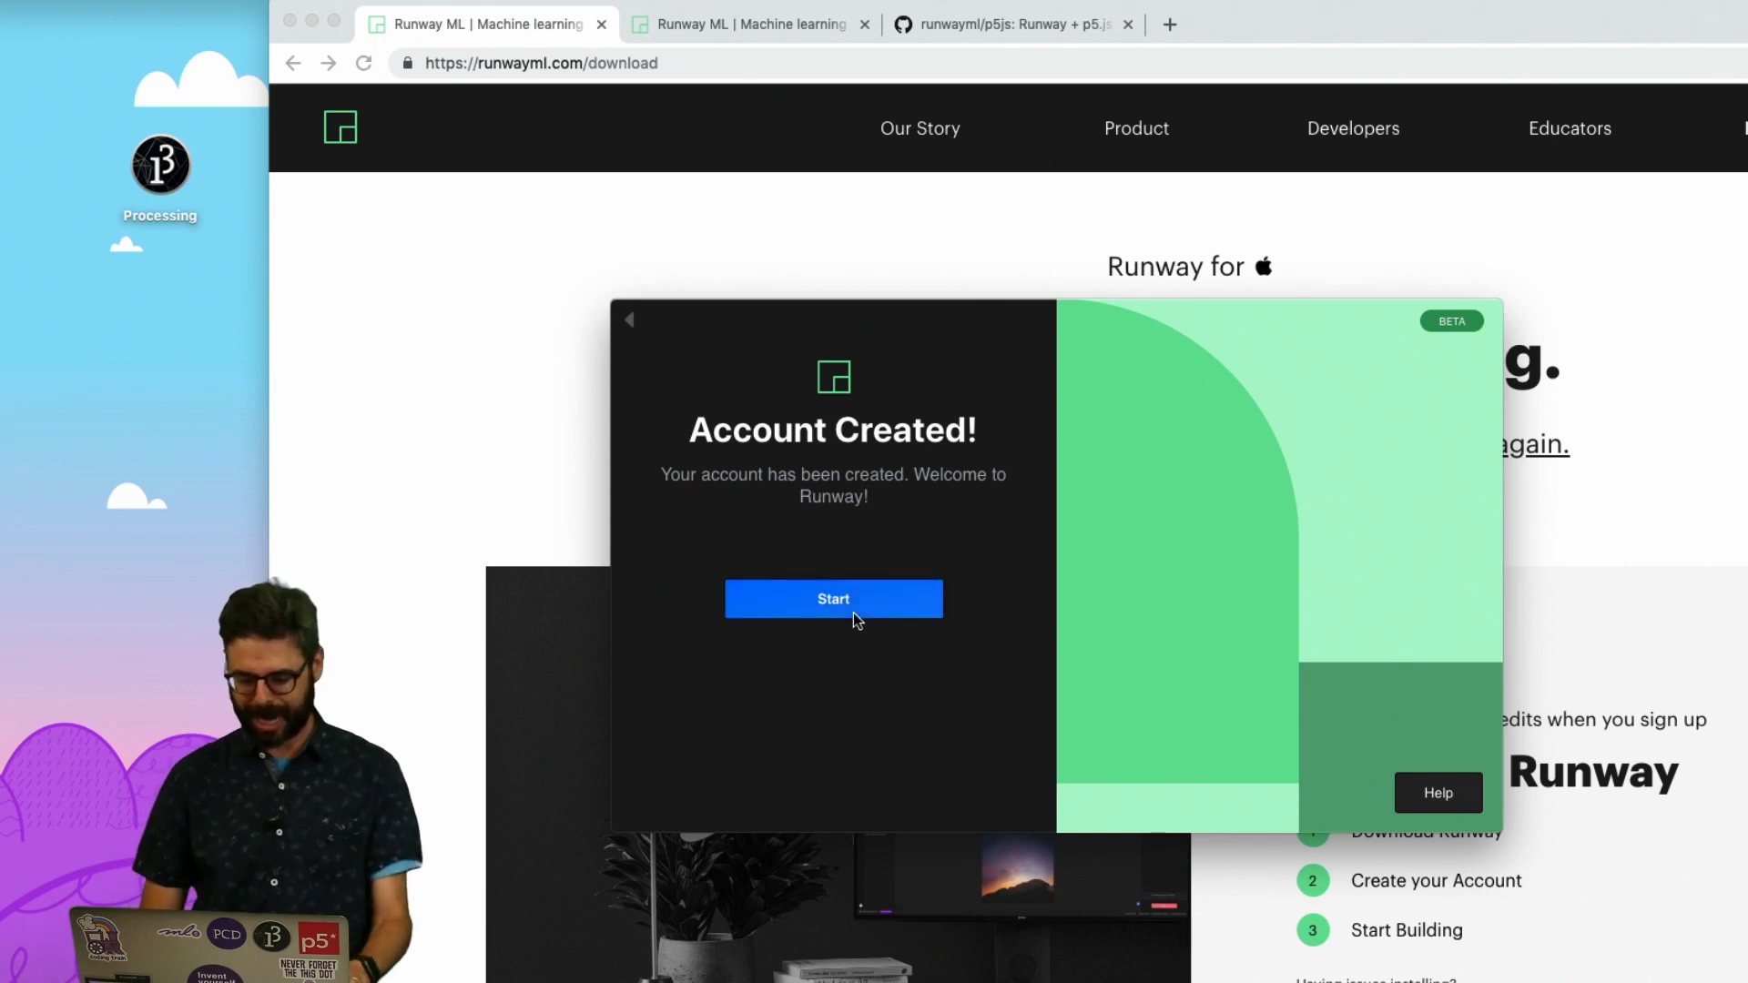
# Step: Leave the Account Created screen to reach Runway's logged-in start screen
pyautogui.click(854, 615)
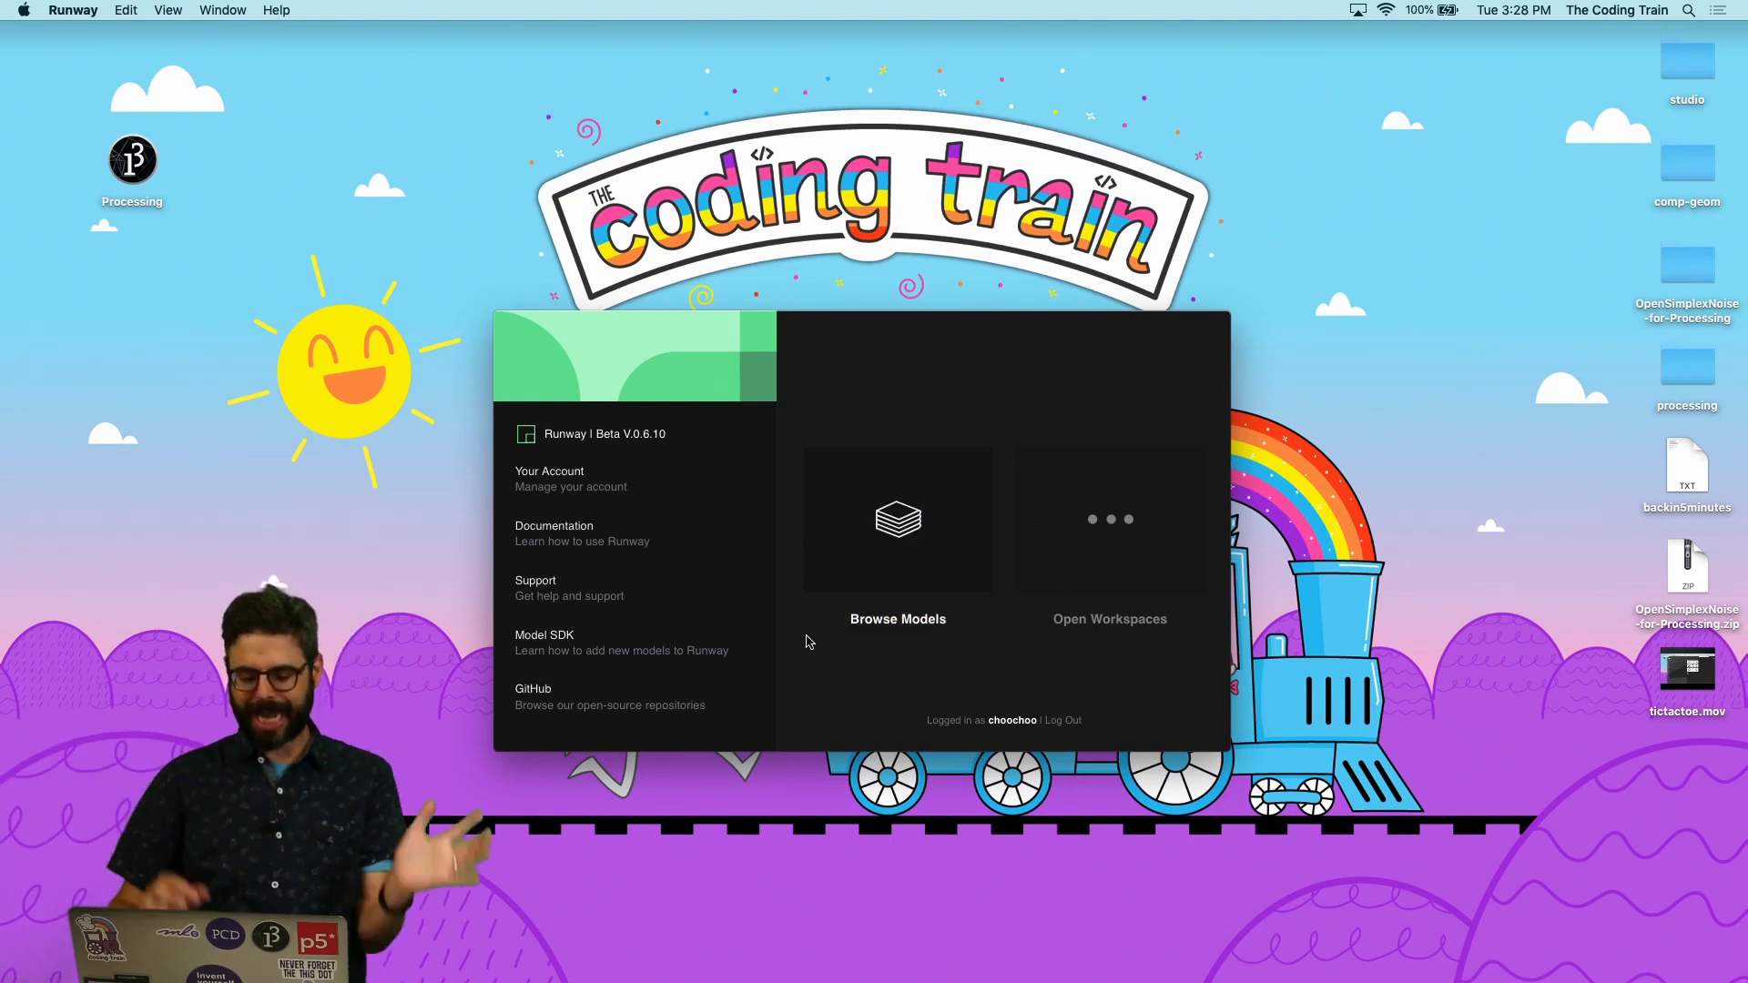
# Step: Open the Browse Models gallery of available models
pyautogui.click(893, 572)
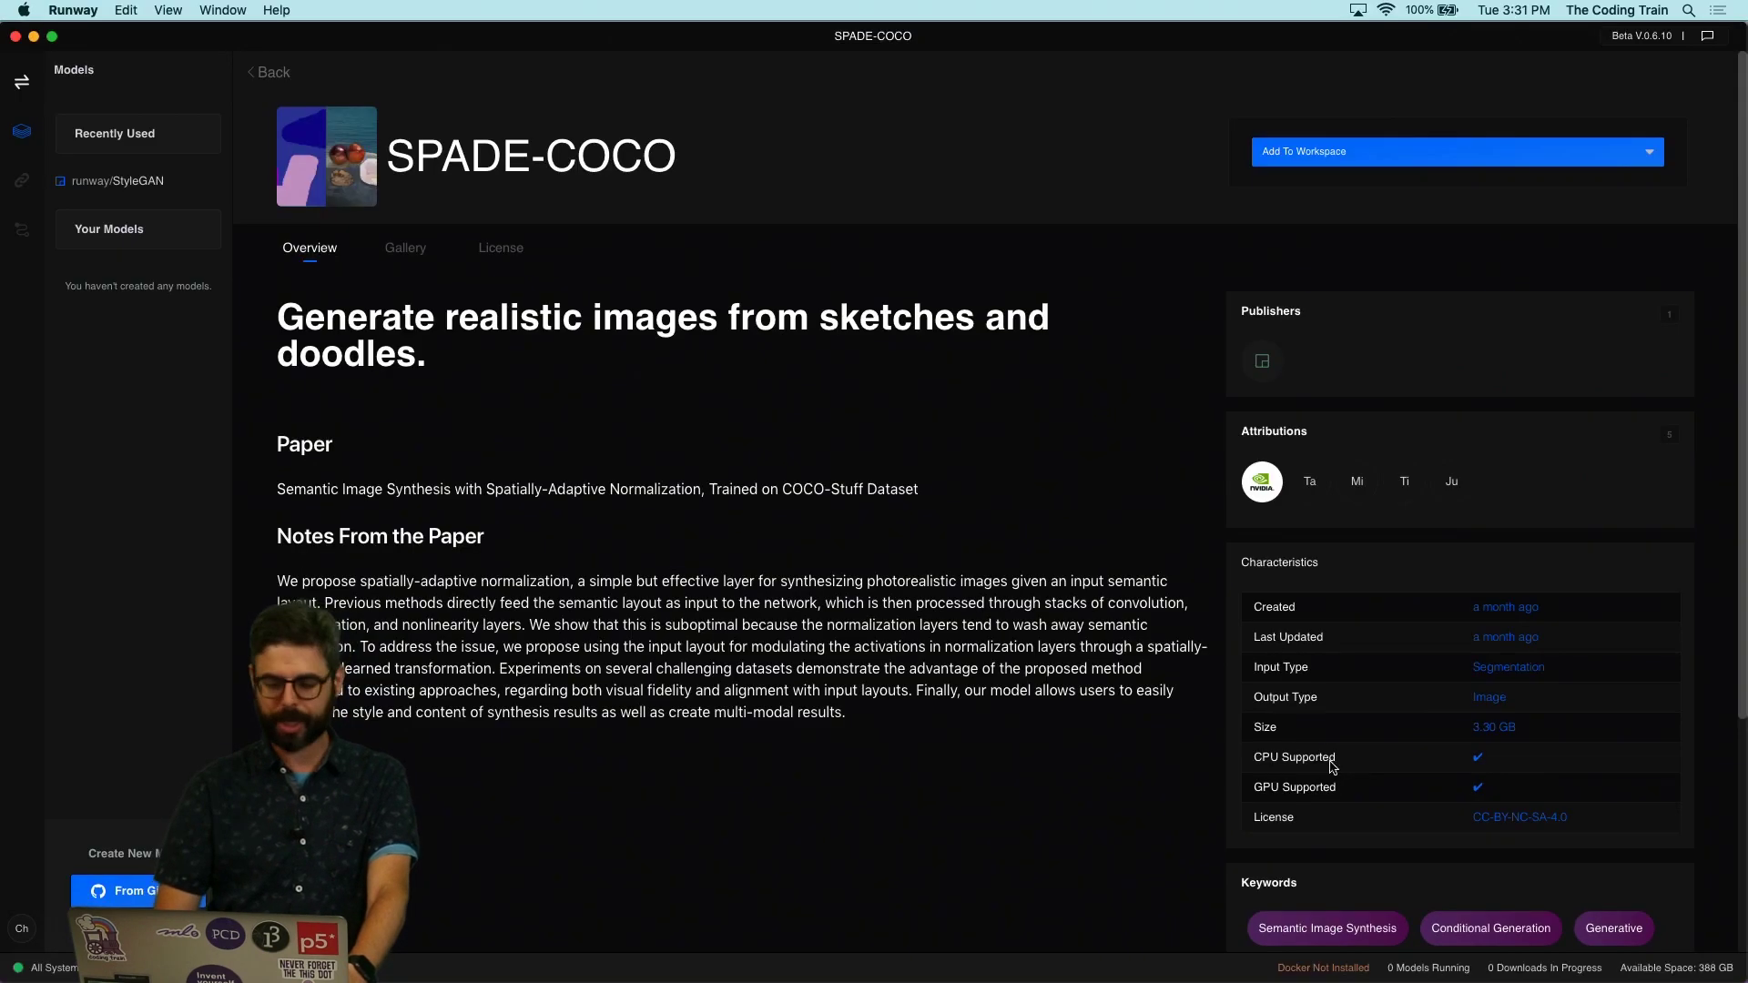
pyautogui.click(501, 247)
pyautogui.click(406, 247)
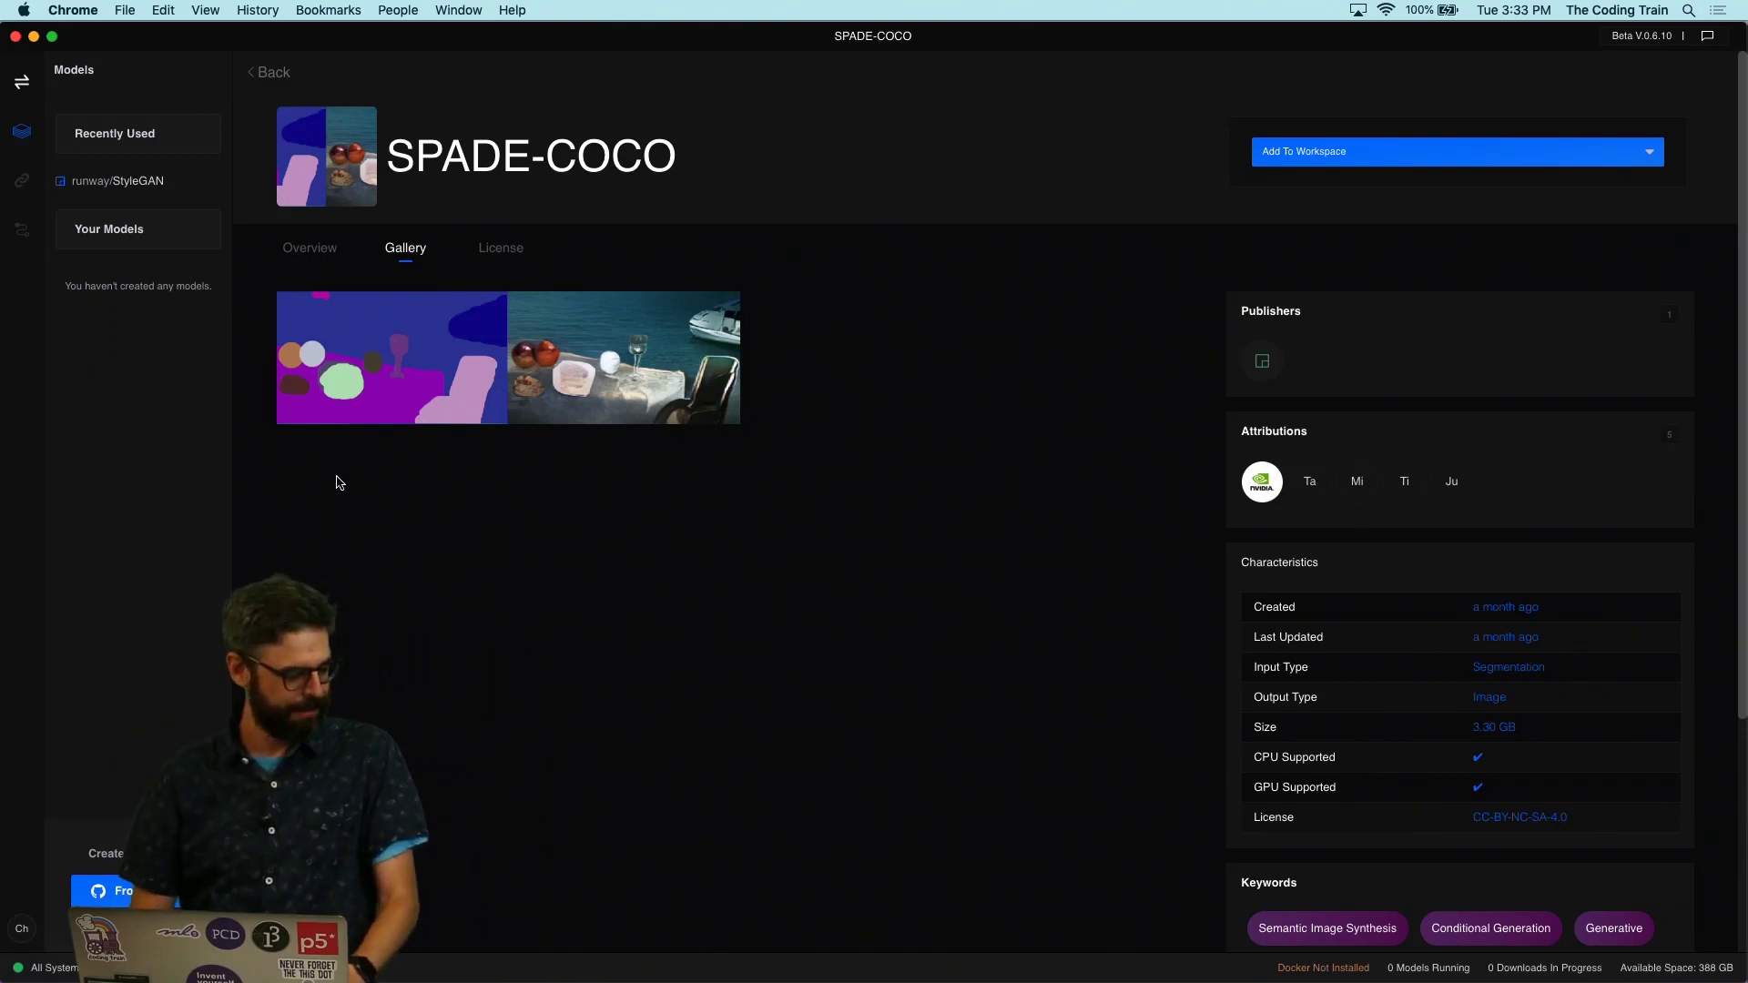
pyautogui.click(310, 248)
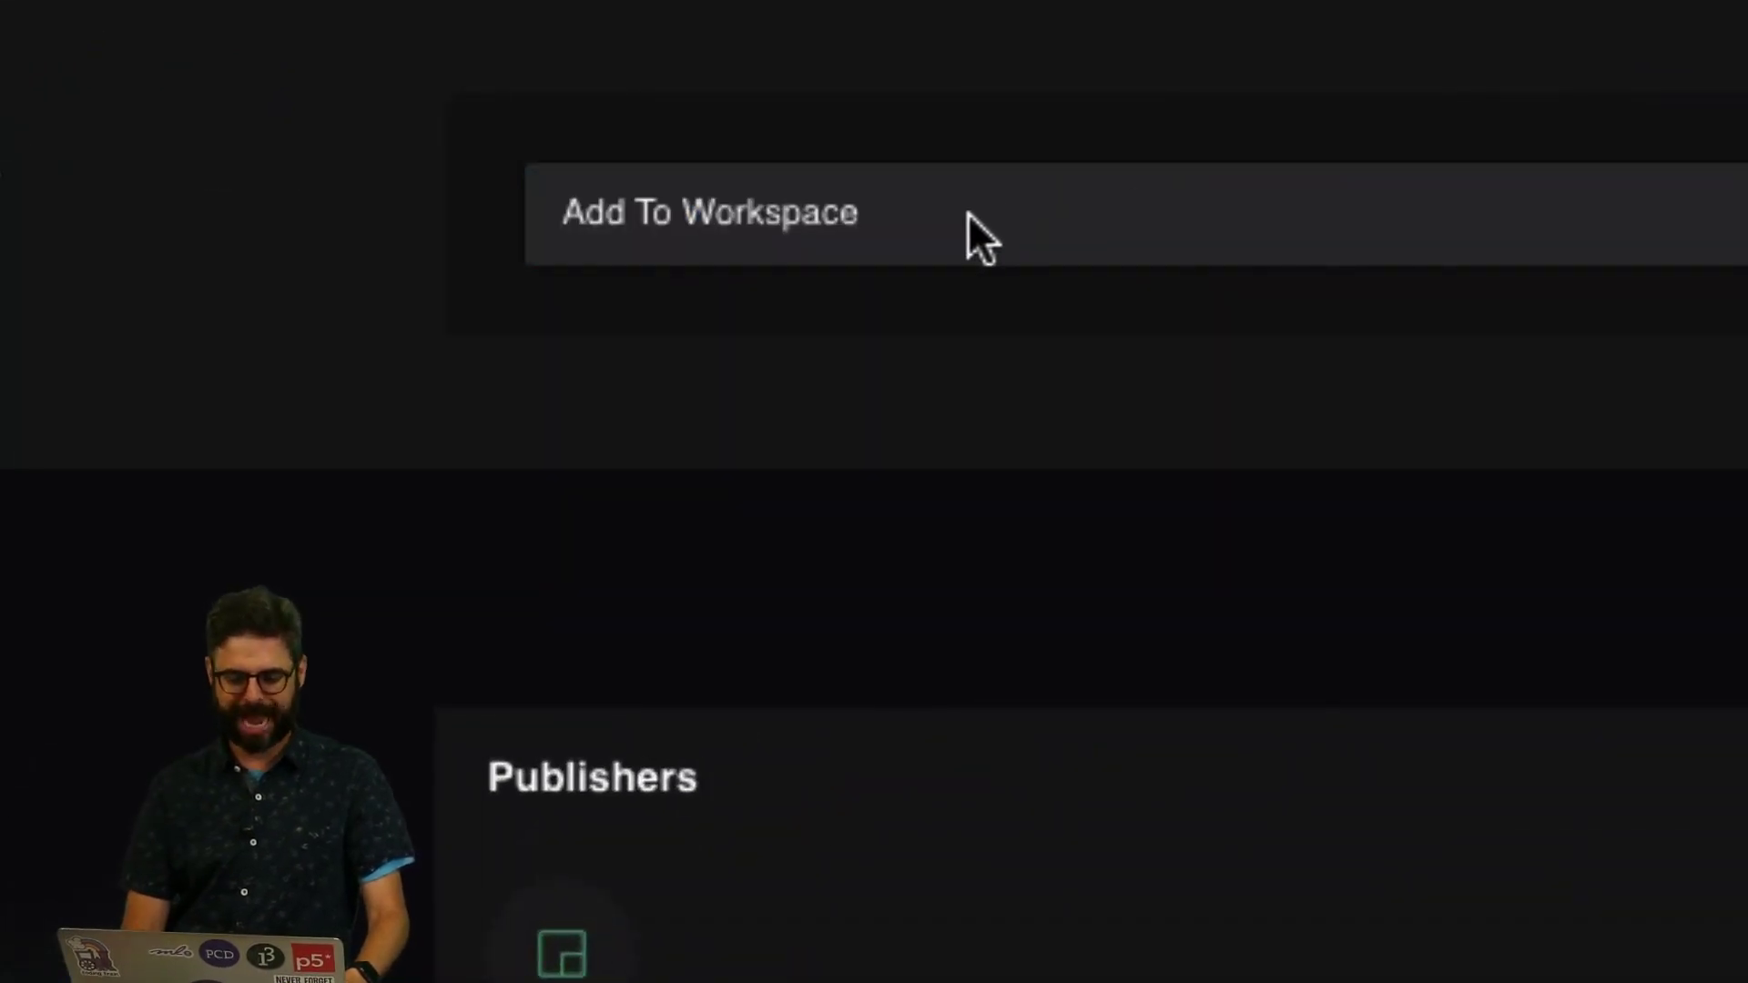
# Step: Add SPADE-COCO to a new workspace named 'Coding Train'
pyautogui.click(1377, 150)
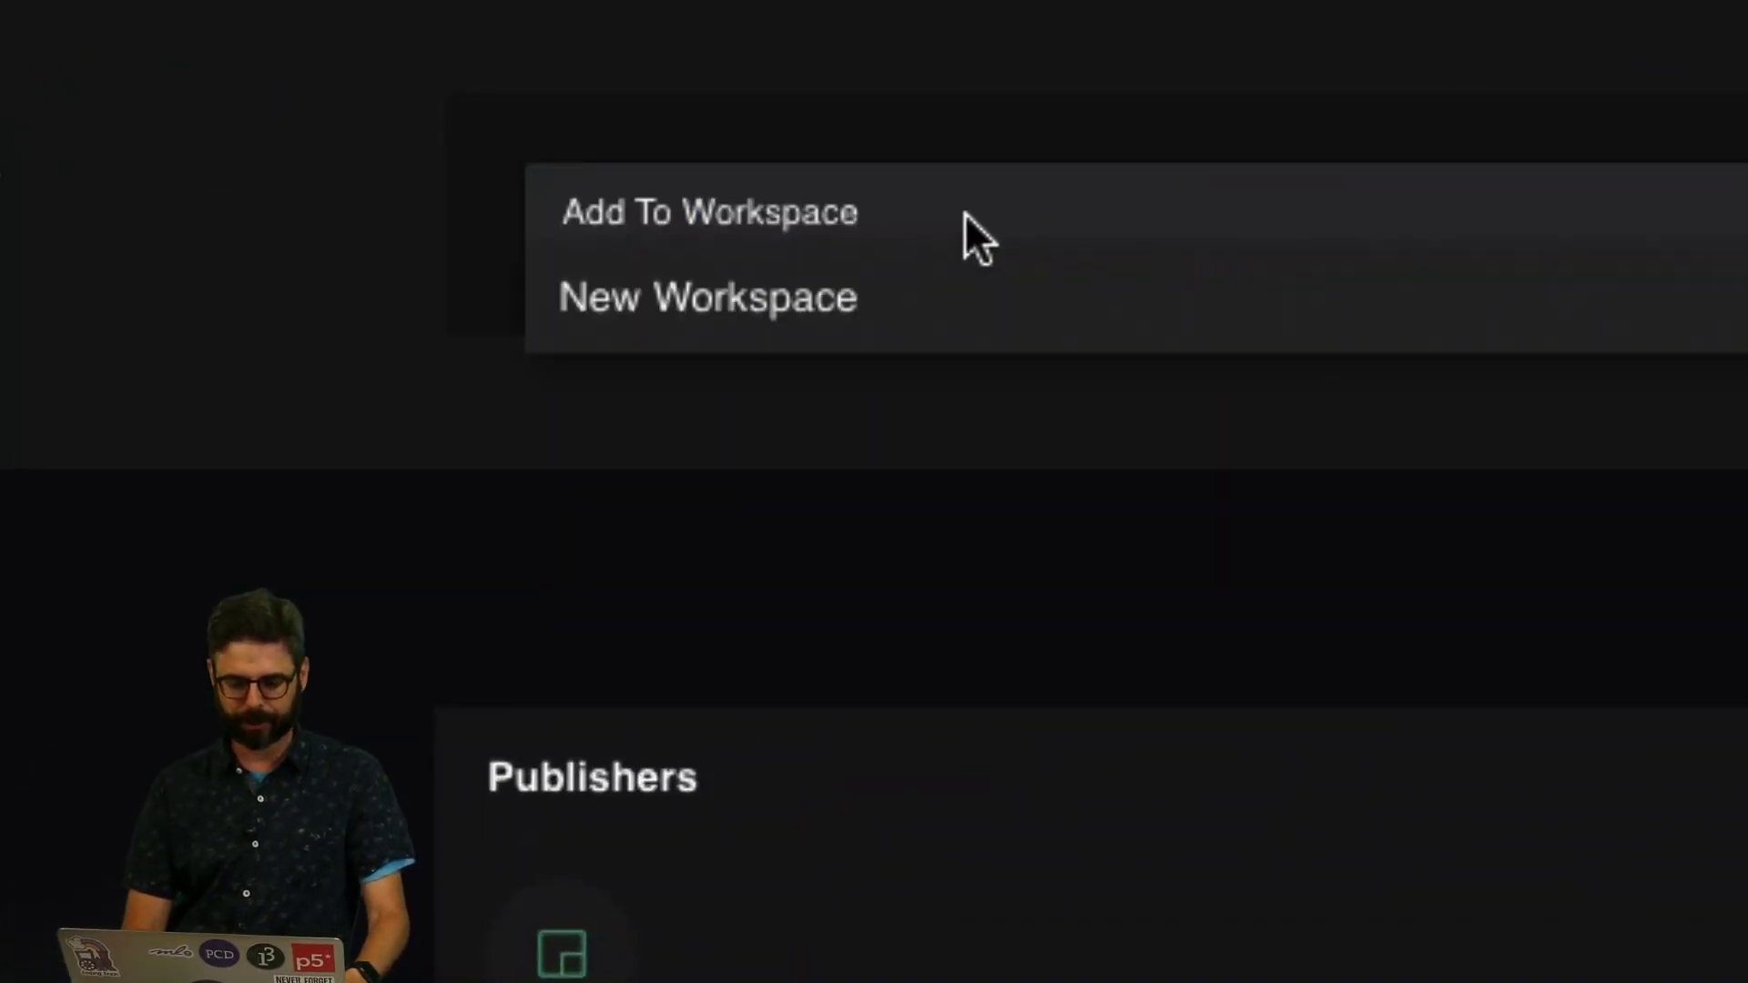
pyautogui.click(825, 274)
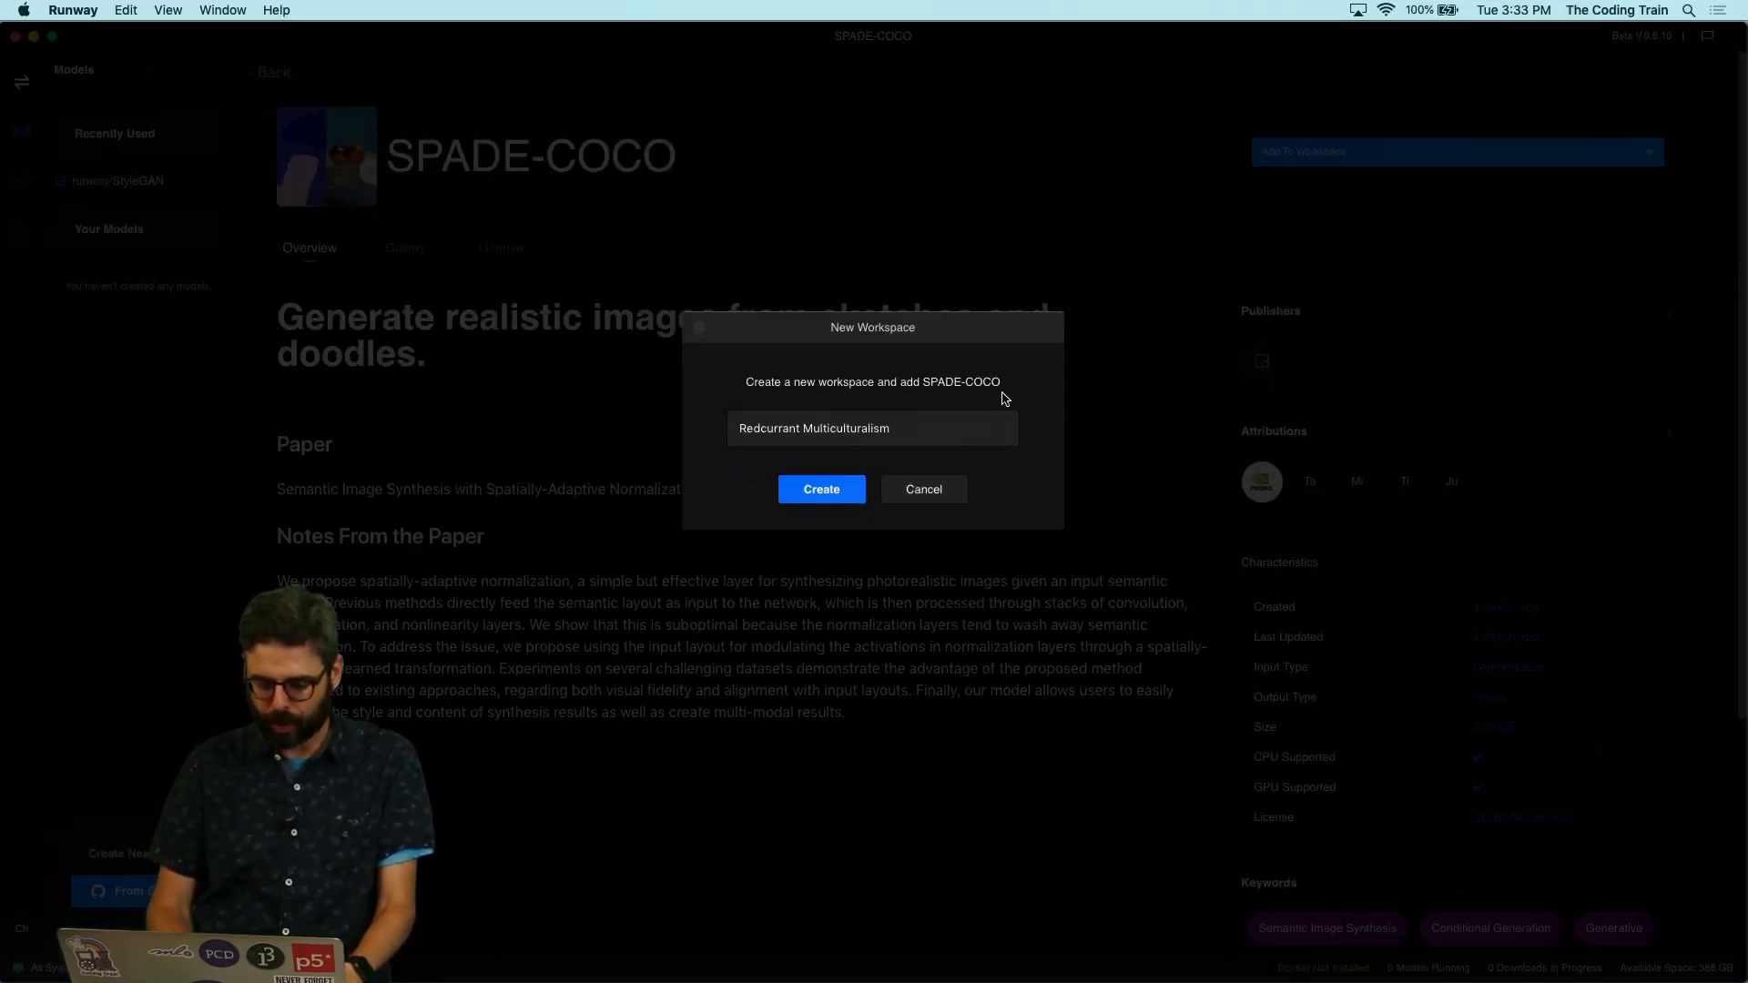
pyautogui.tripleClick(811, 428)
pyautogui.write('Coding Train Live Stream')
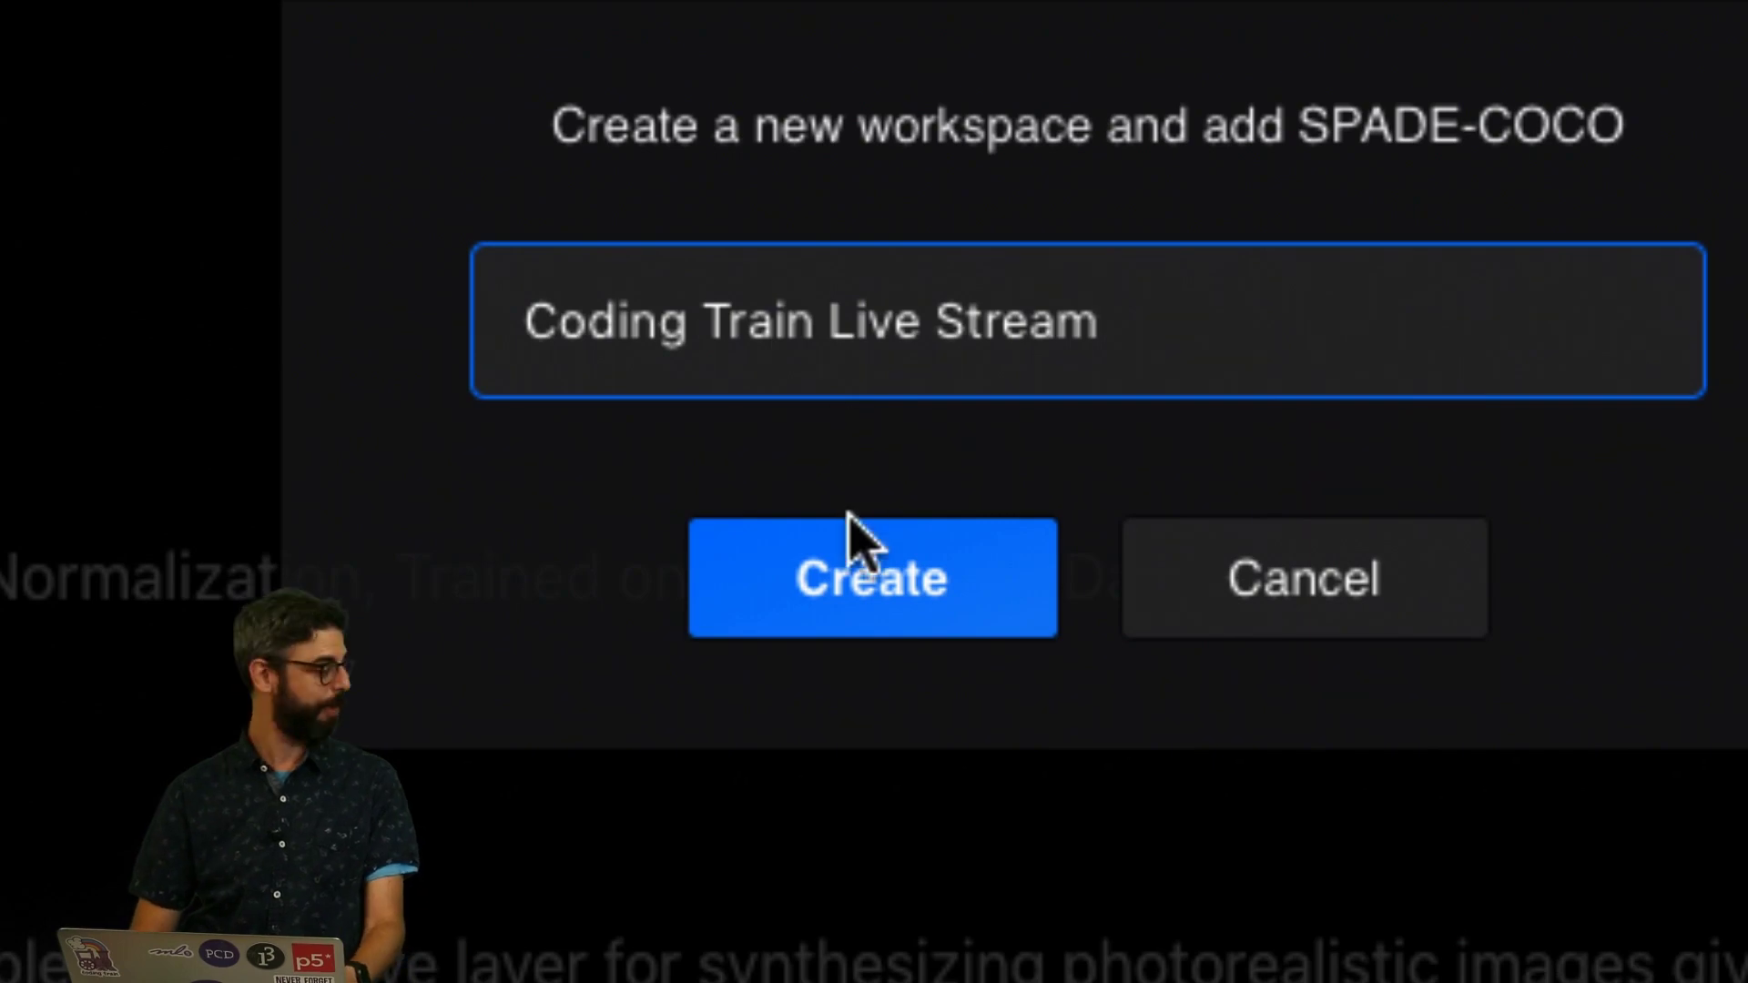
pyautogui.click(851, 573)
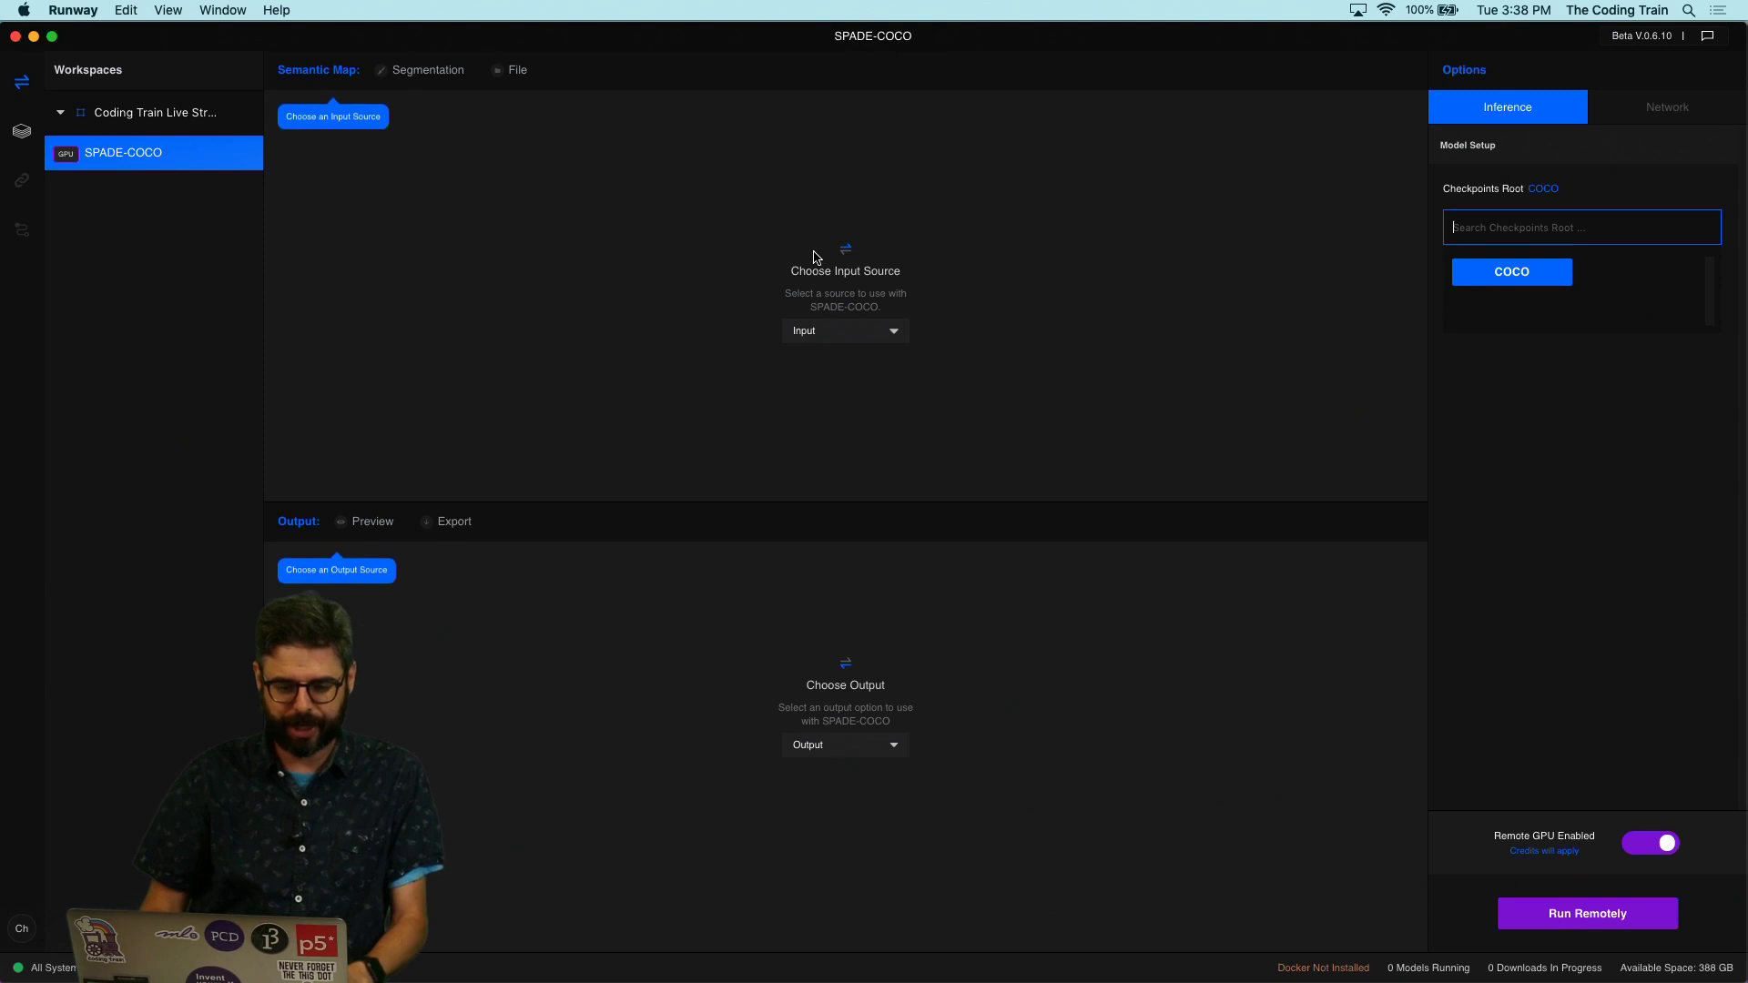
# Step: Use Segmentation as the input source and select the Person label for painting
pyautogui.click(409, 75)
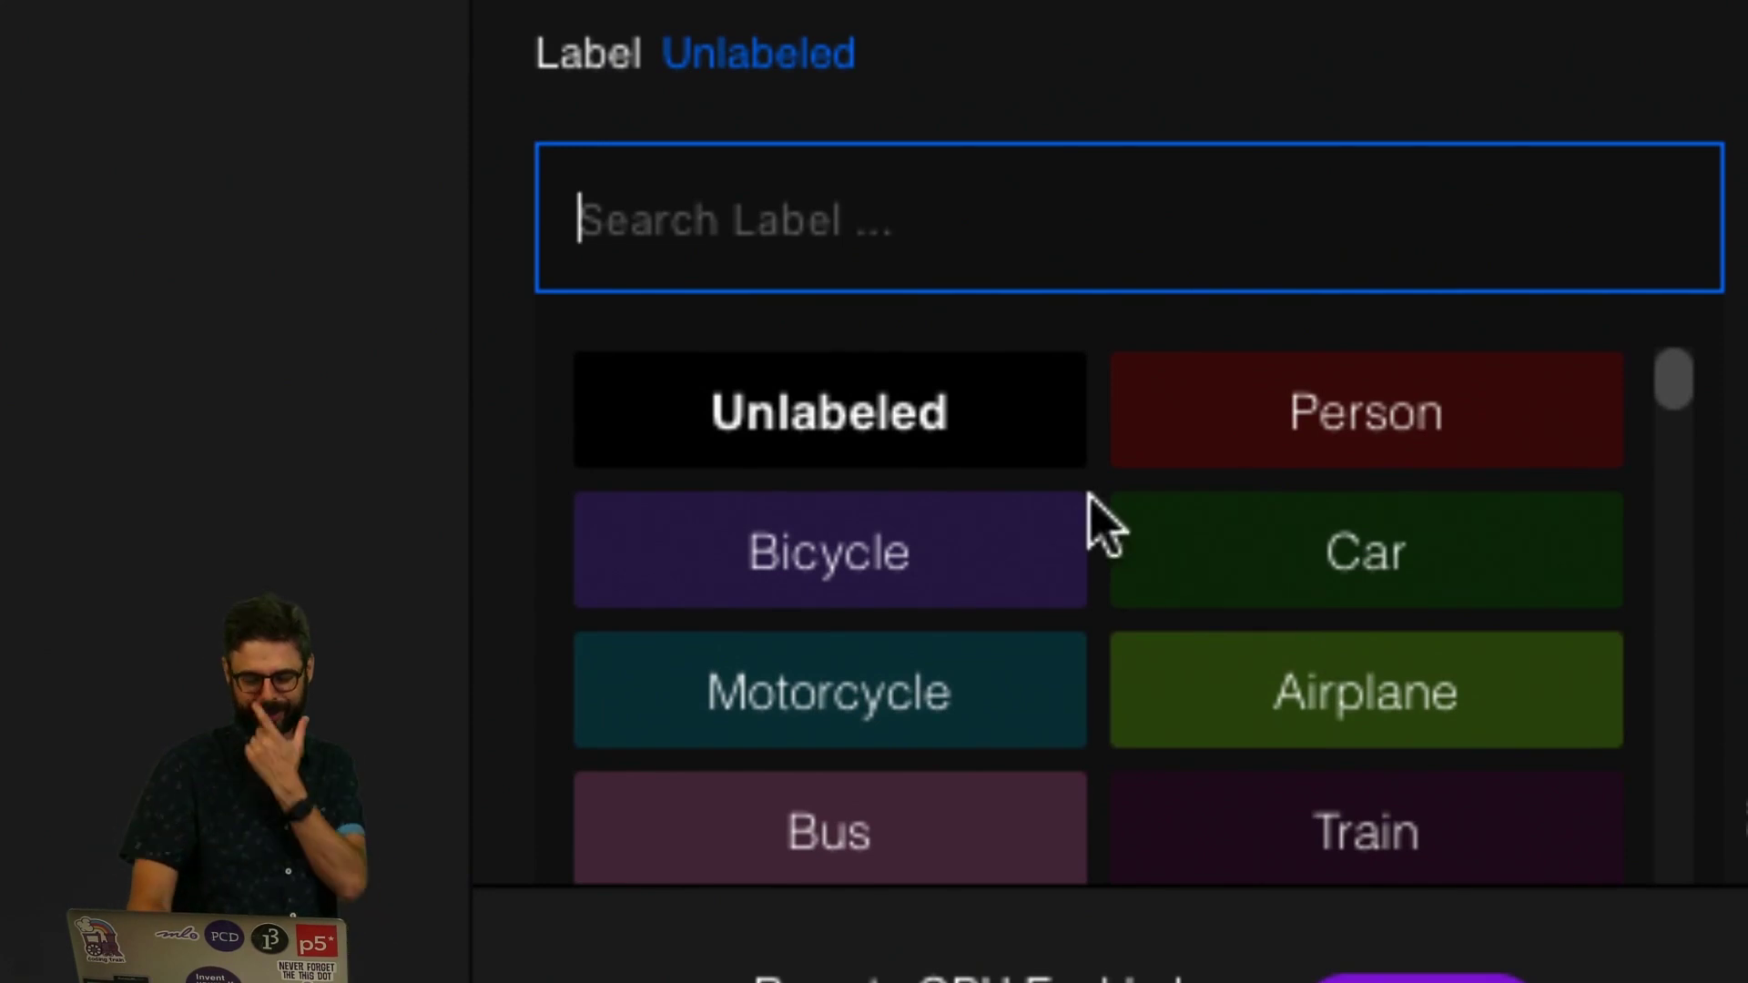
pyautogui.scroll(-15, 1038, 583)
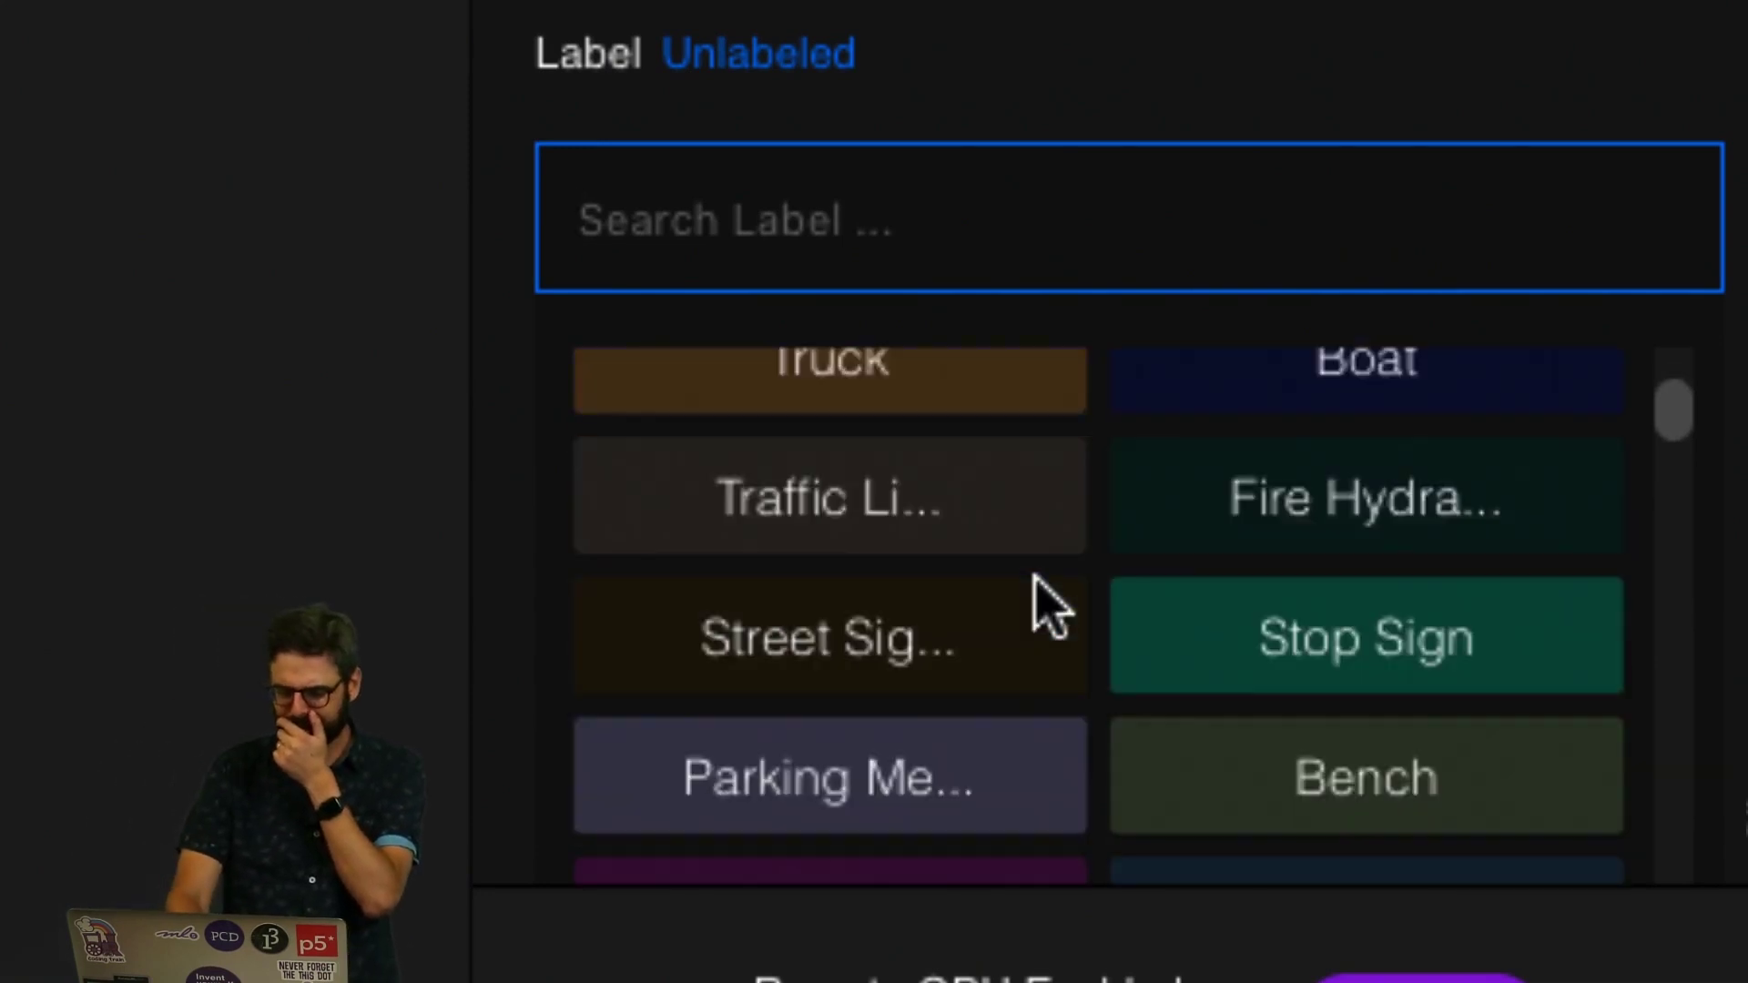
pyautogui.scroll(10, 1038, 583)
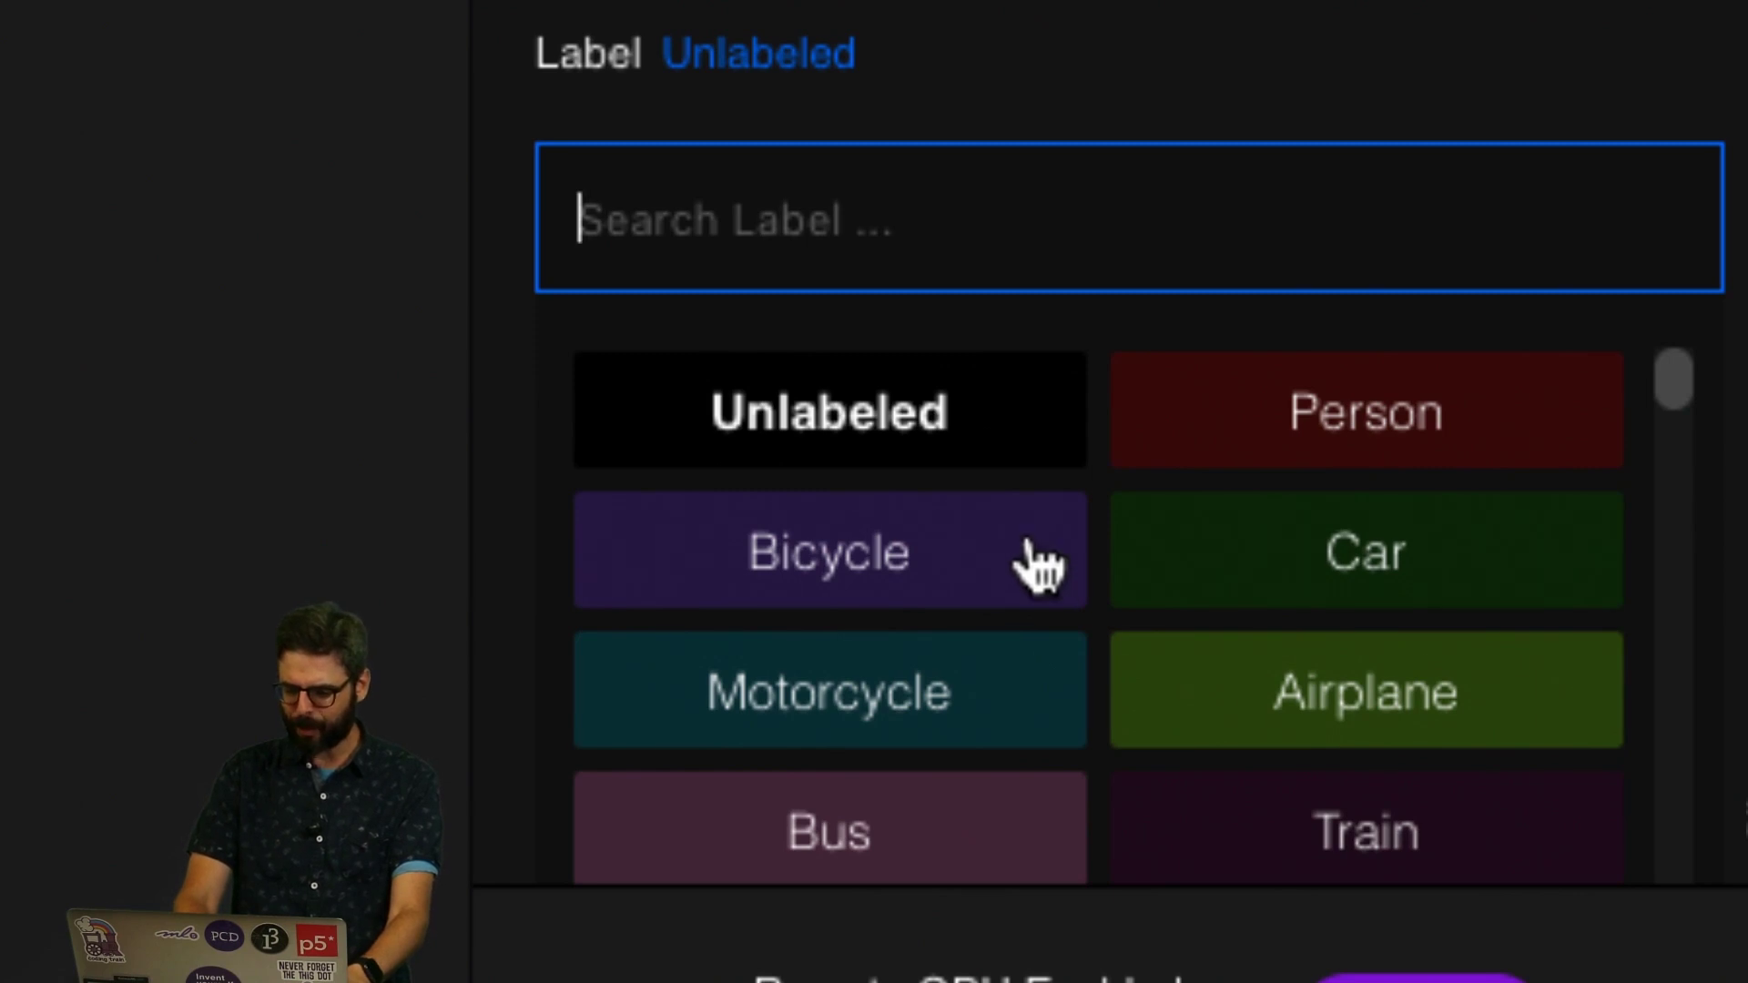
pyautogui.click(1183, 459)
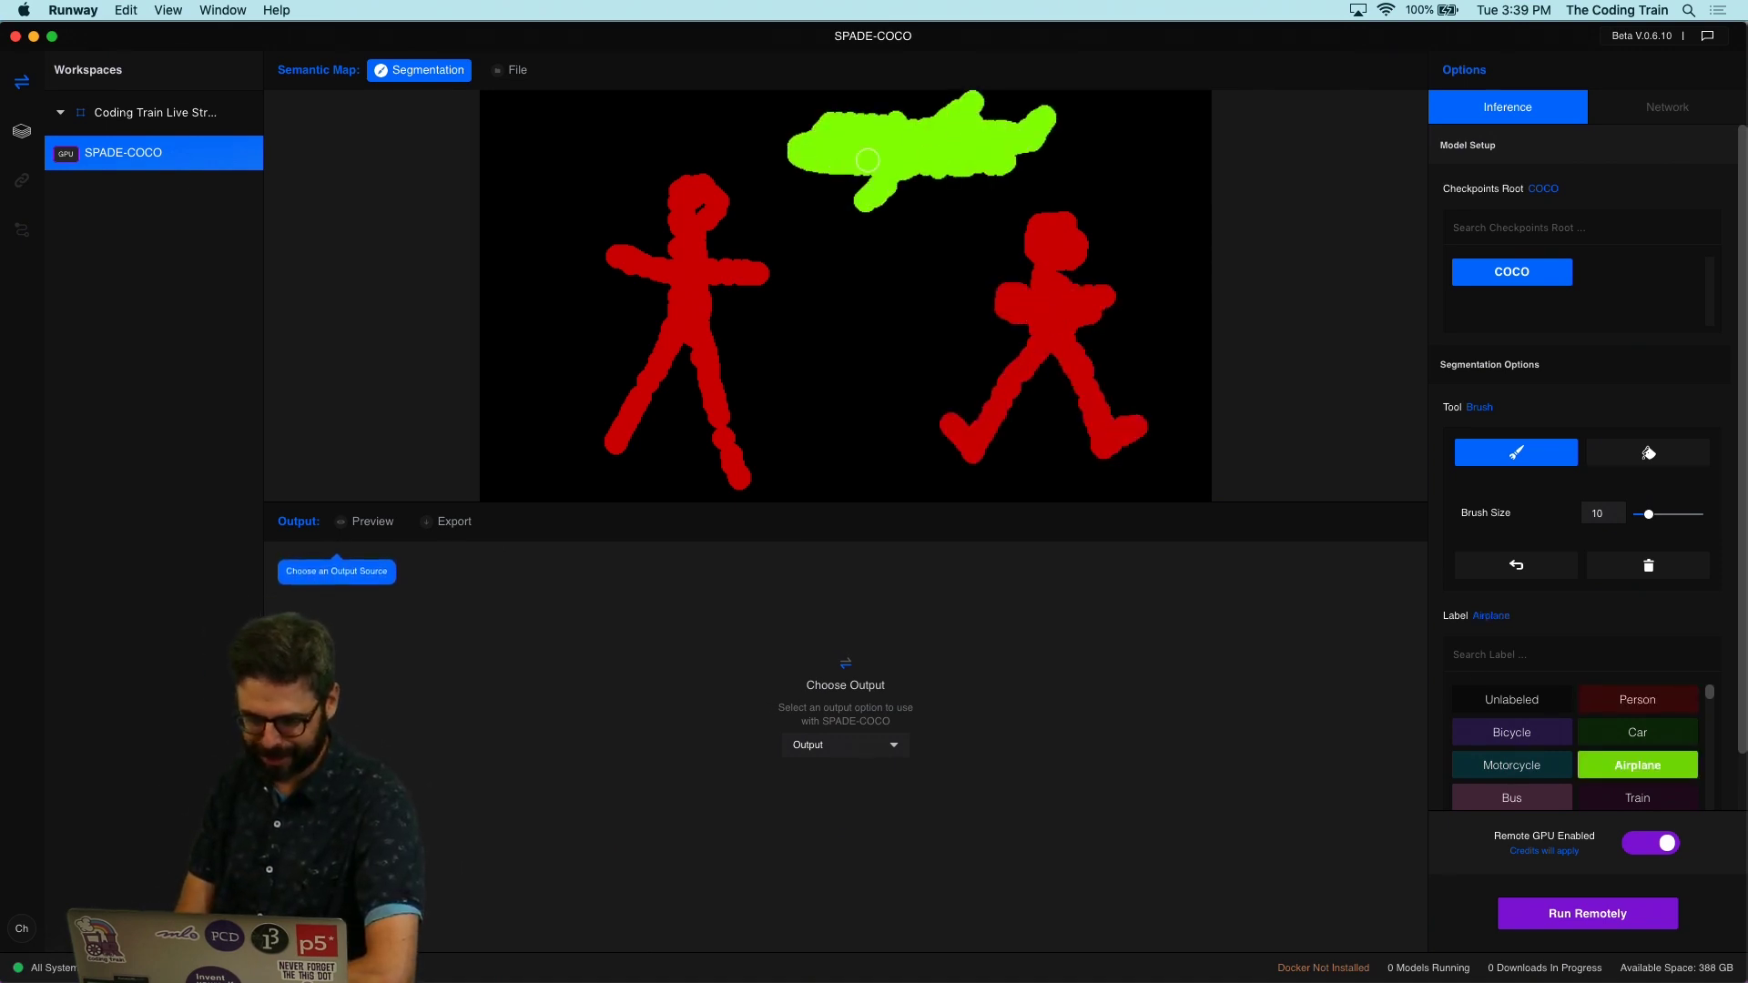
# Step: Paint a purple Wine Glass between the two figures and set the output to Preview
pyautogui.scroll(-5, 1576, 747)
pyautogui.click(1512, 699)
pyautogui.moveTo(835, 444); pyautogui.dragTo(828, 324)
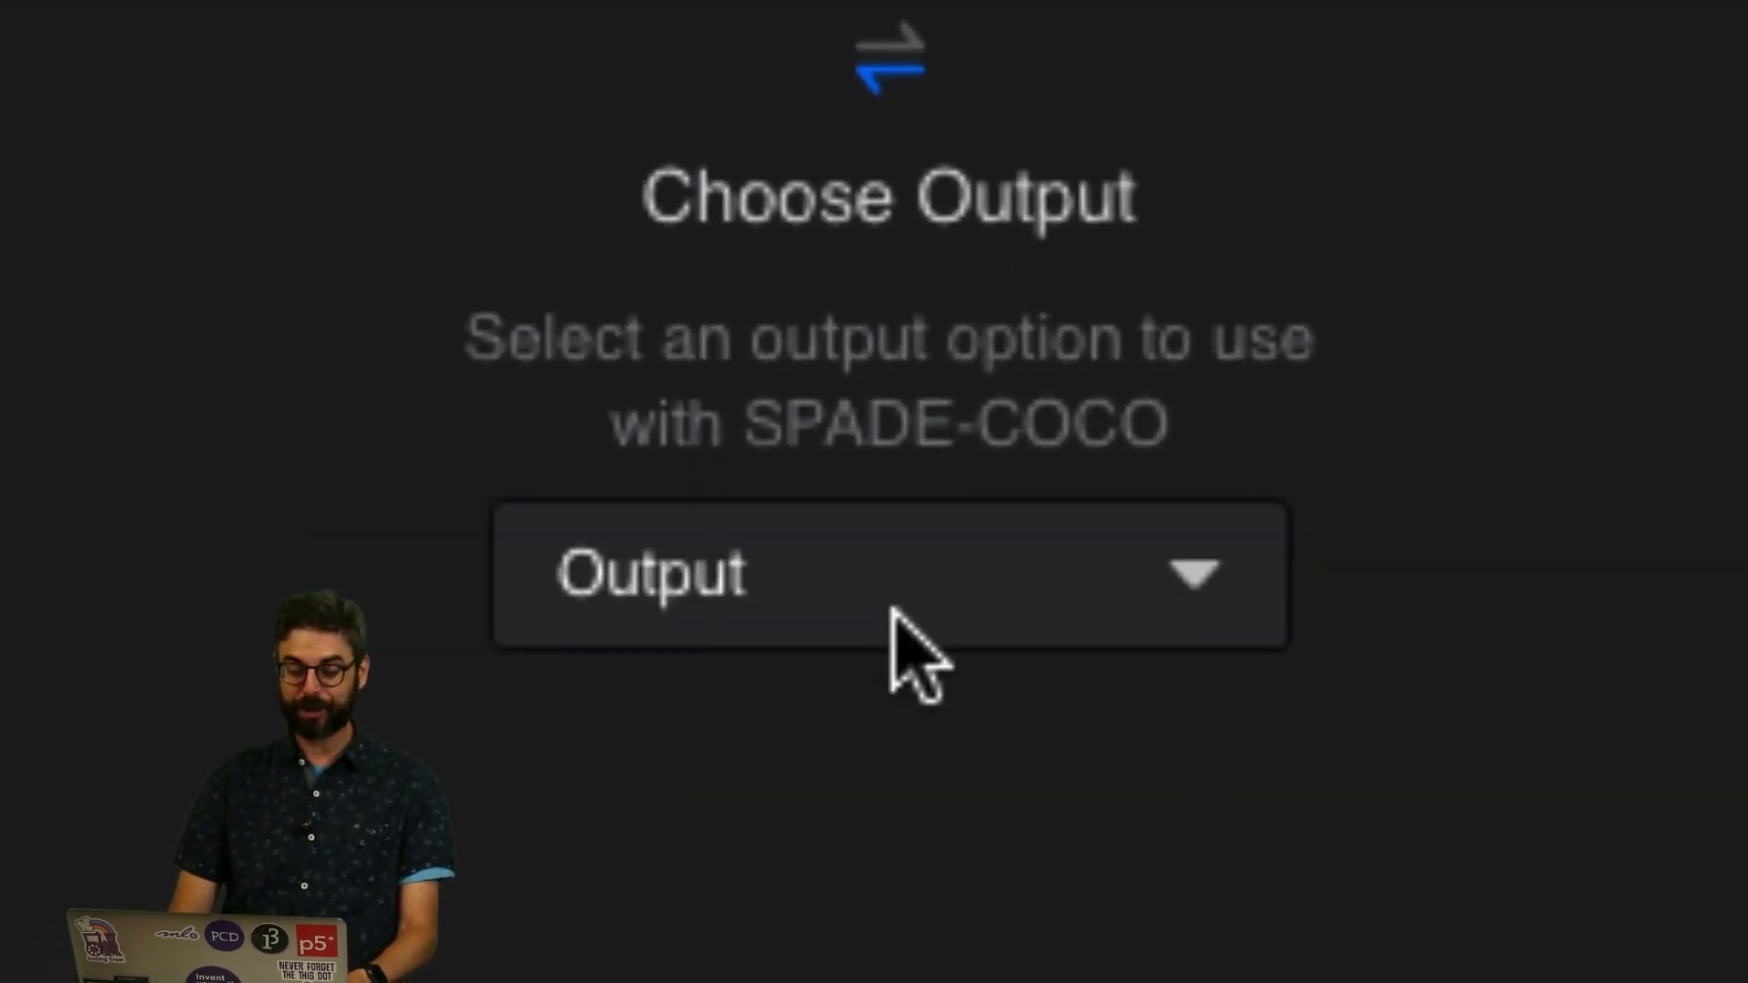
pyautogui.click(894, 612)
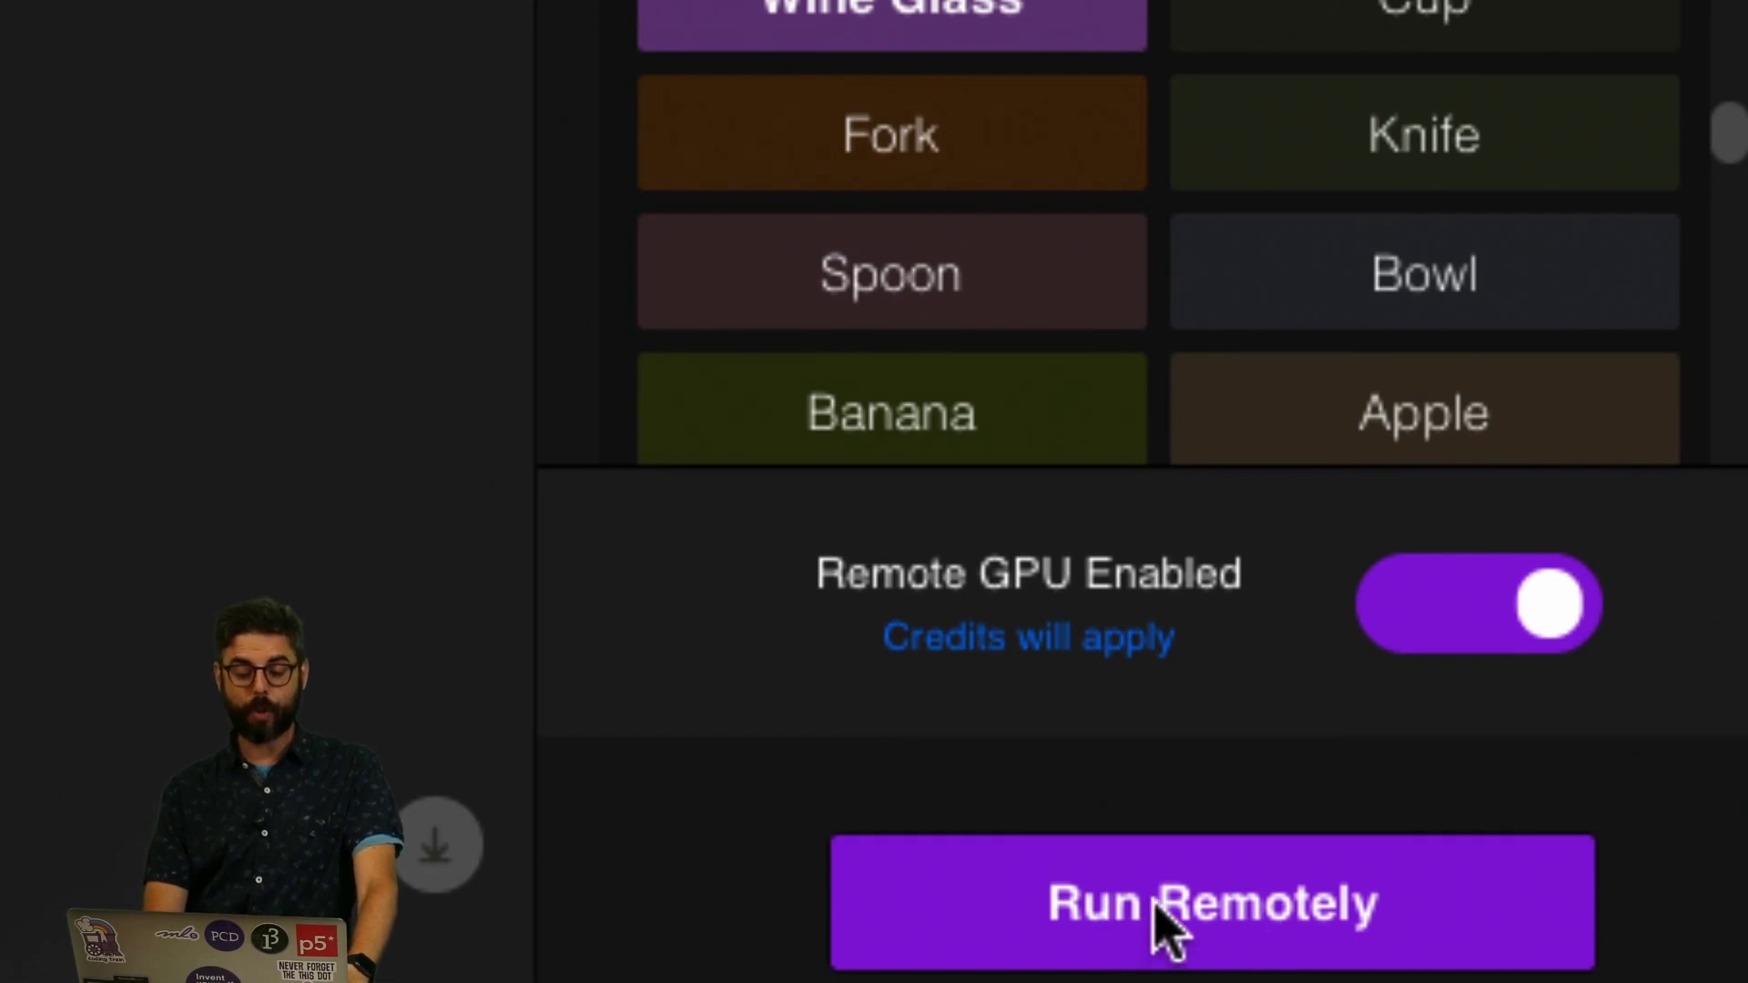
pyautogui.moveTo(1141, 628)
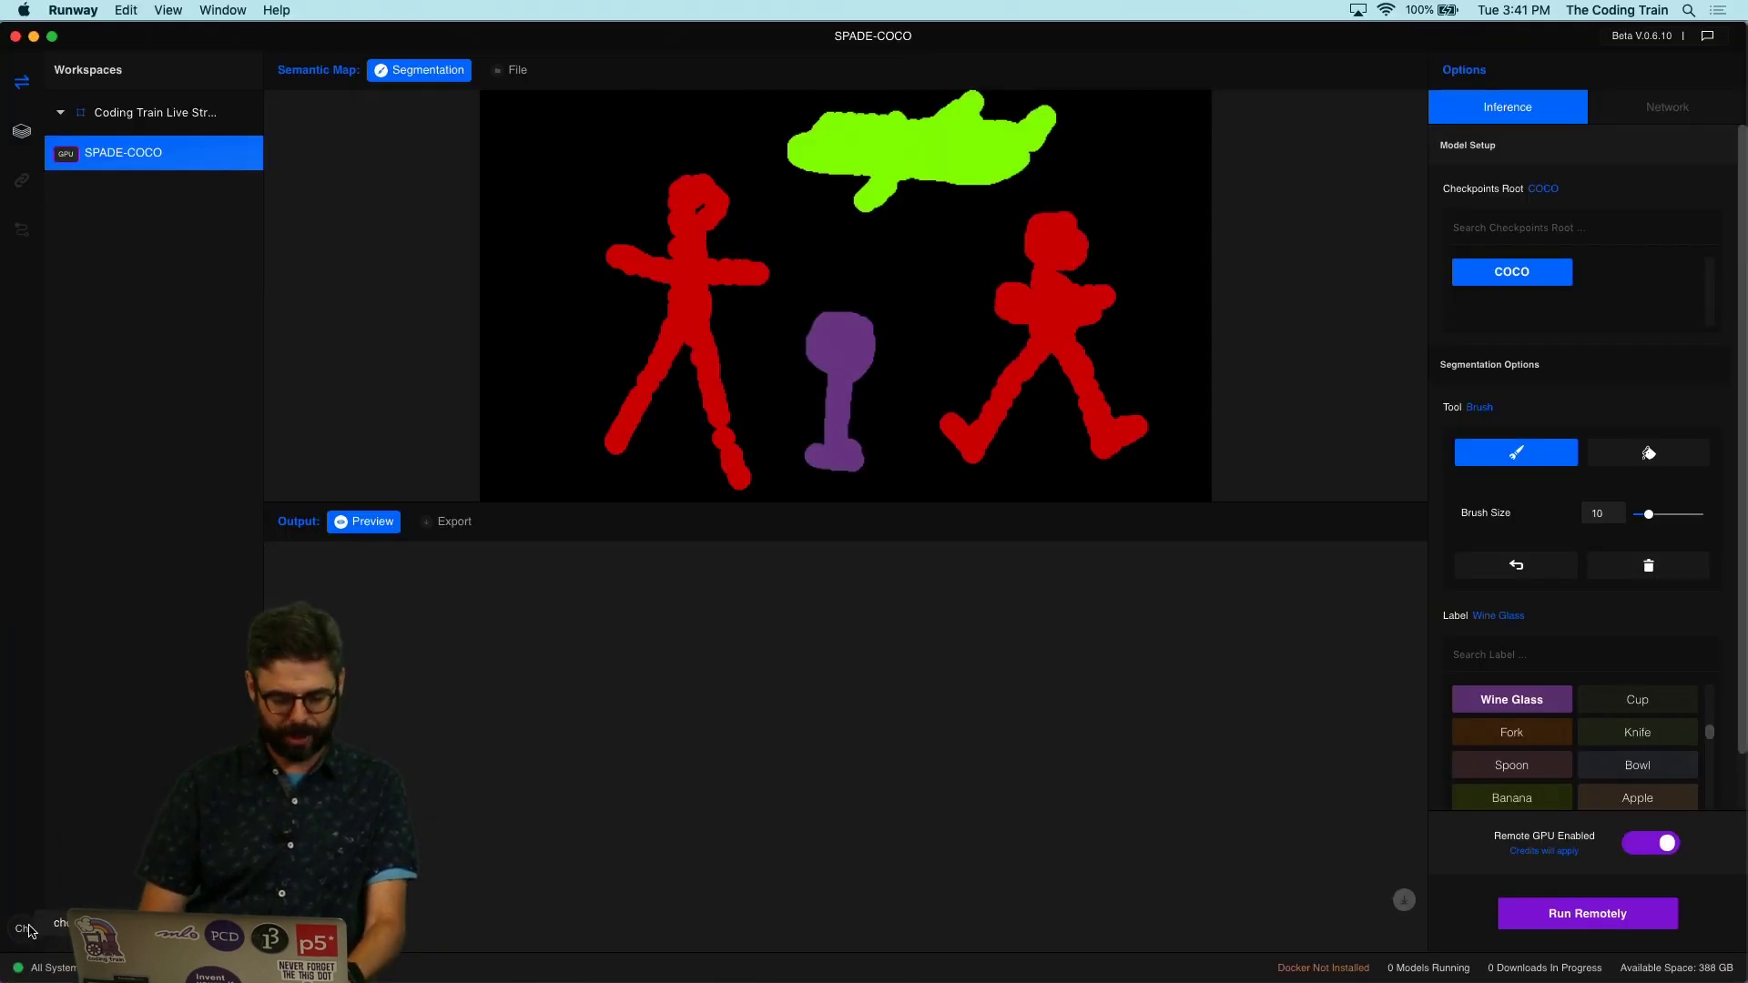
# Step: Check the GPU credit balance in account Settings and open the online dashboard for more credits
pyautogui.click(31, 930)
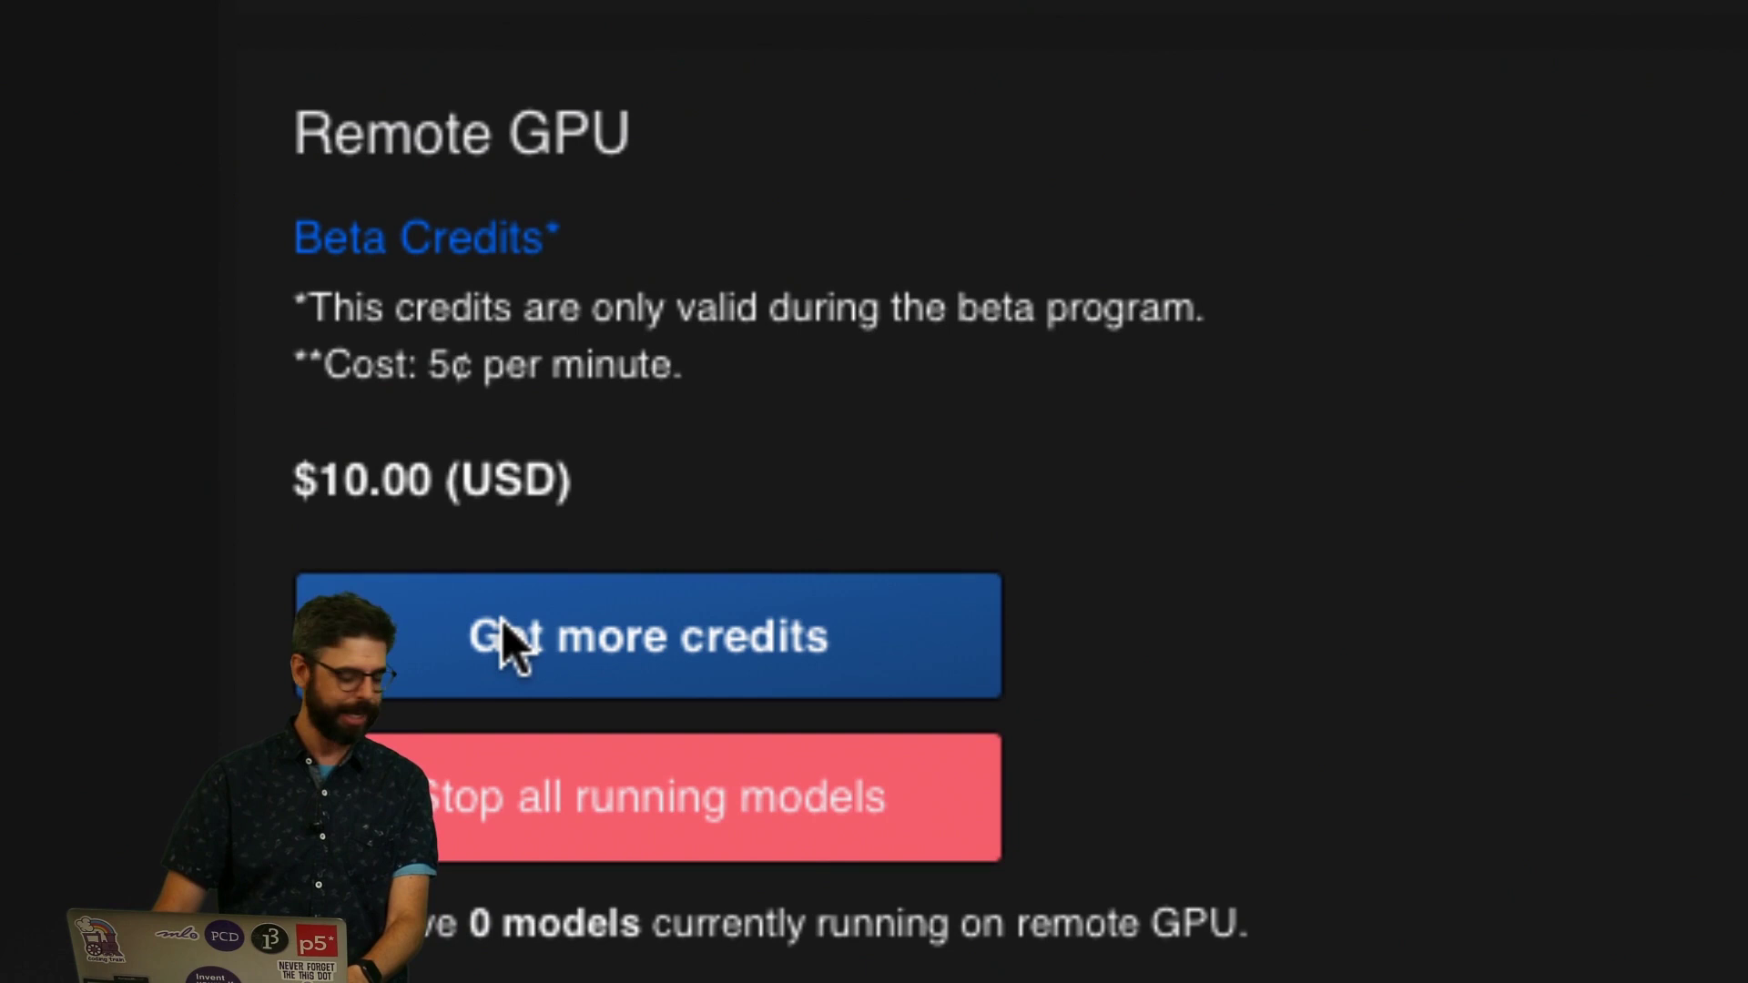
pyautogui.click(514, 642)
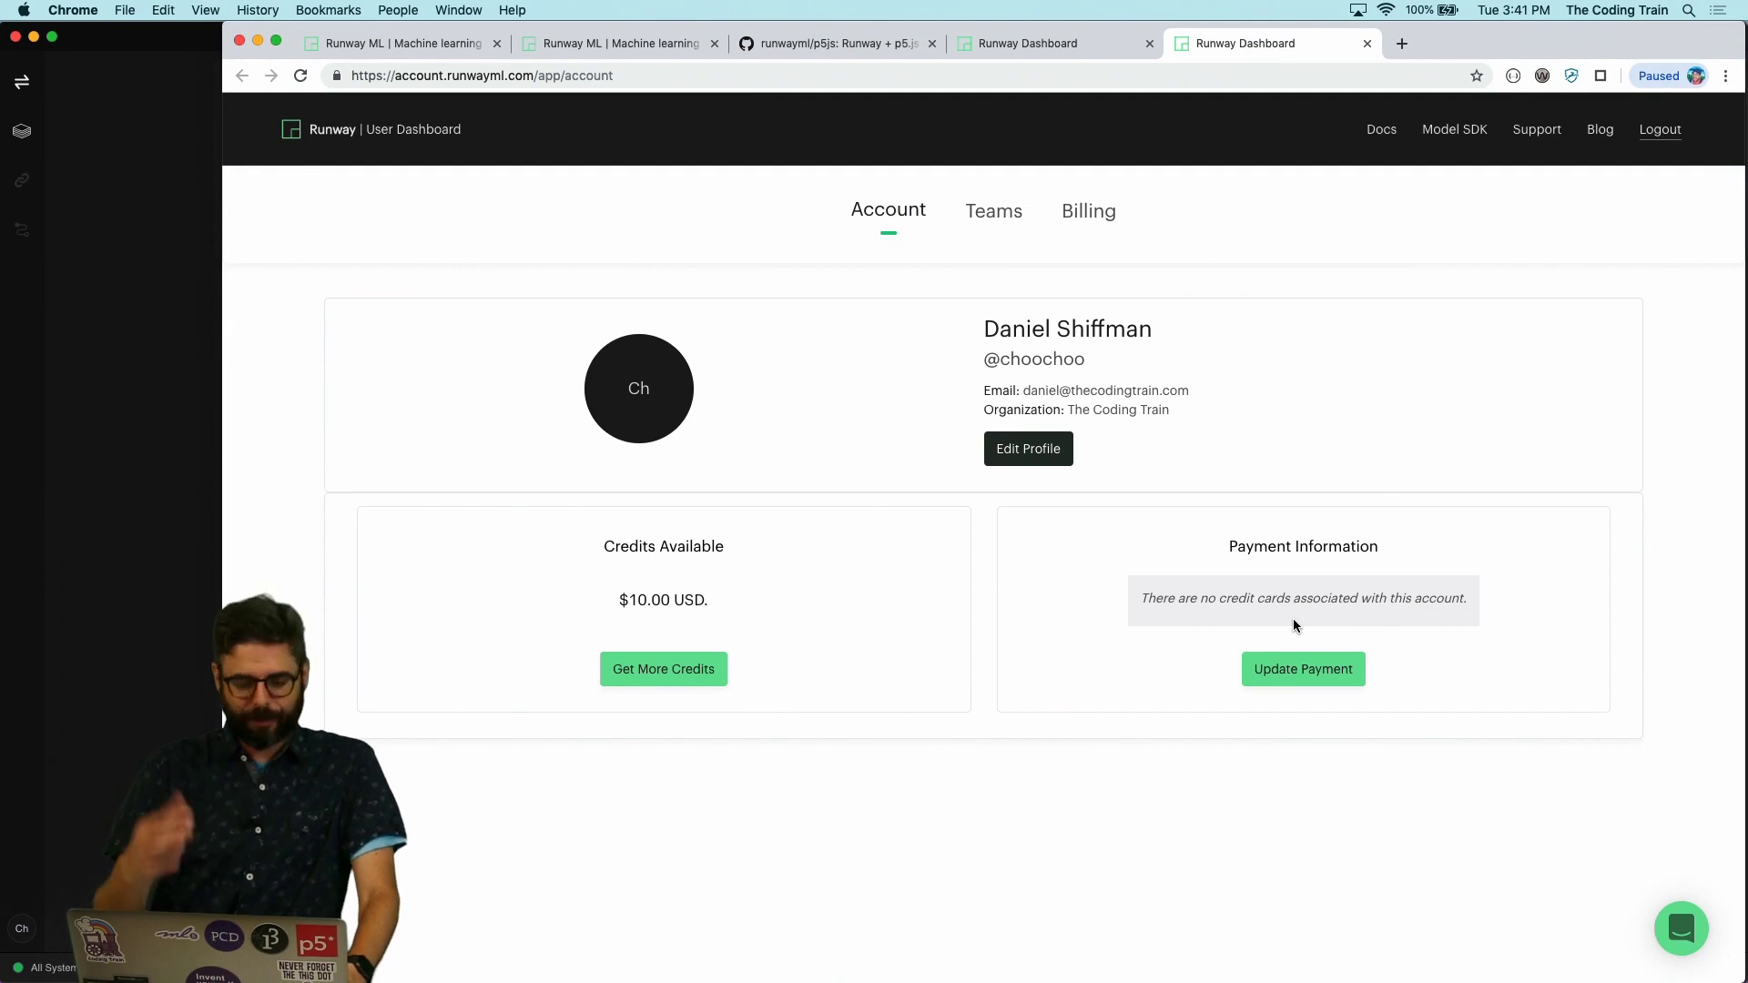
# Step: Redeem a credit code on the Billing page to raise credits to $20.00, then return to Runway
pyautogui.click(690, 679)
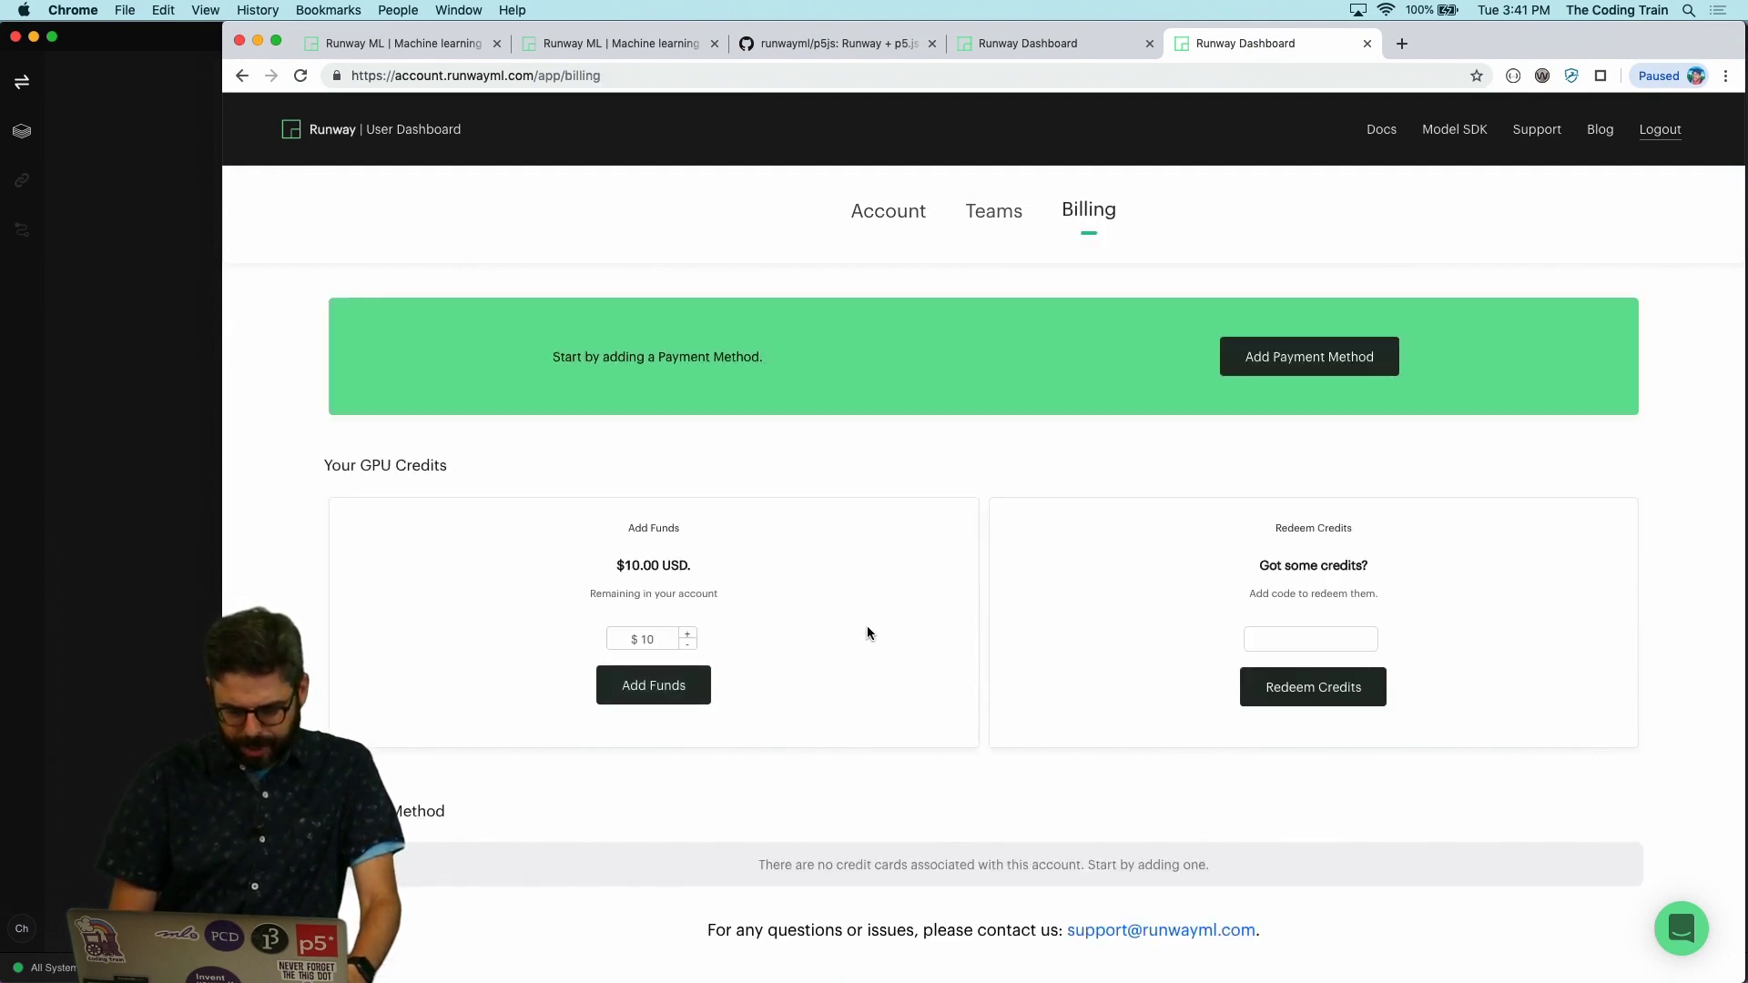
pyautogui.click(1285, 638)
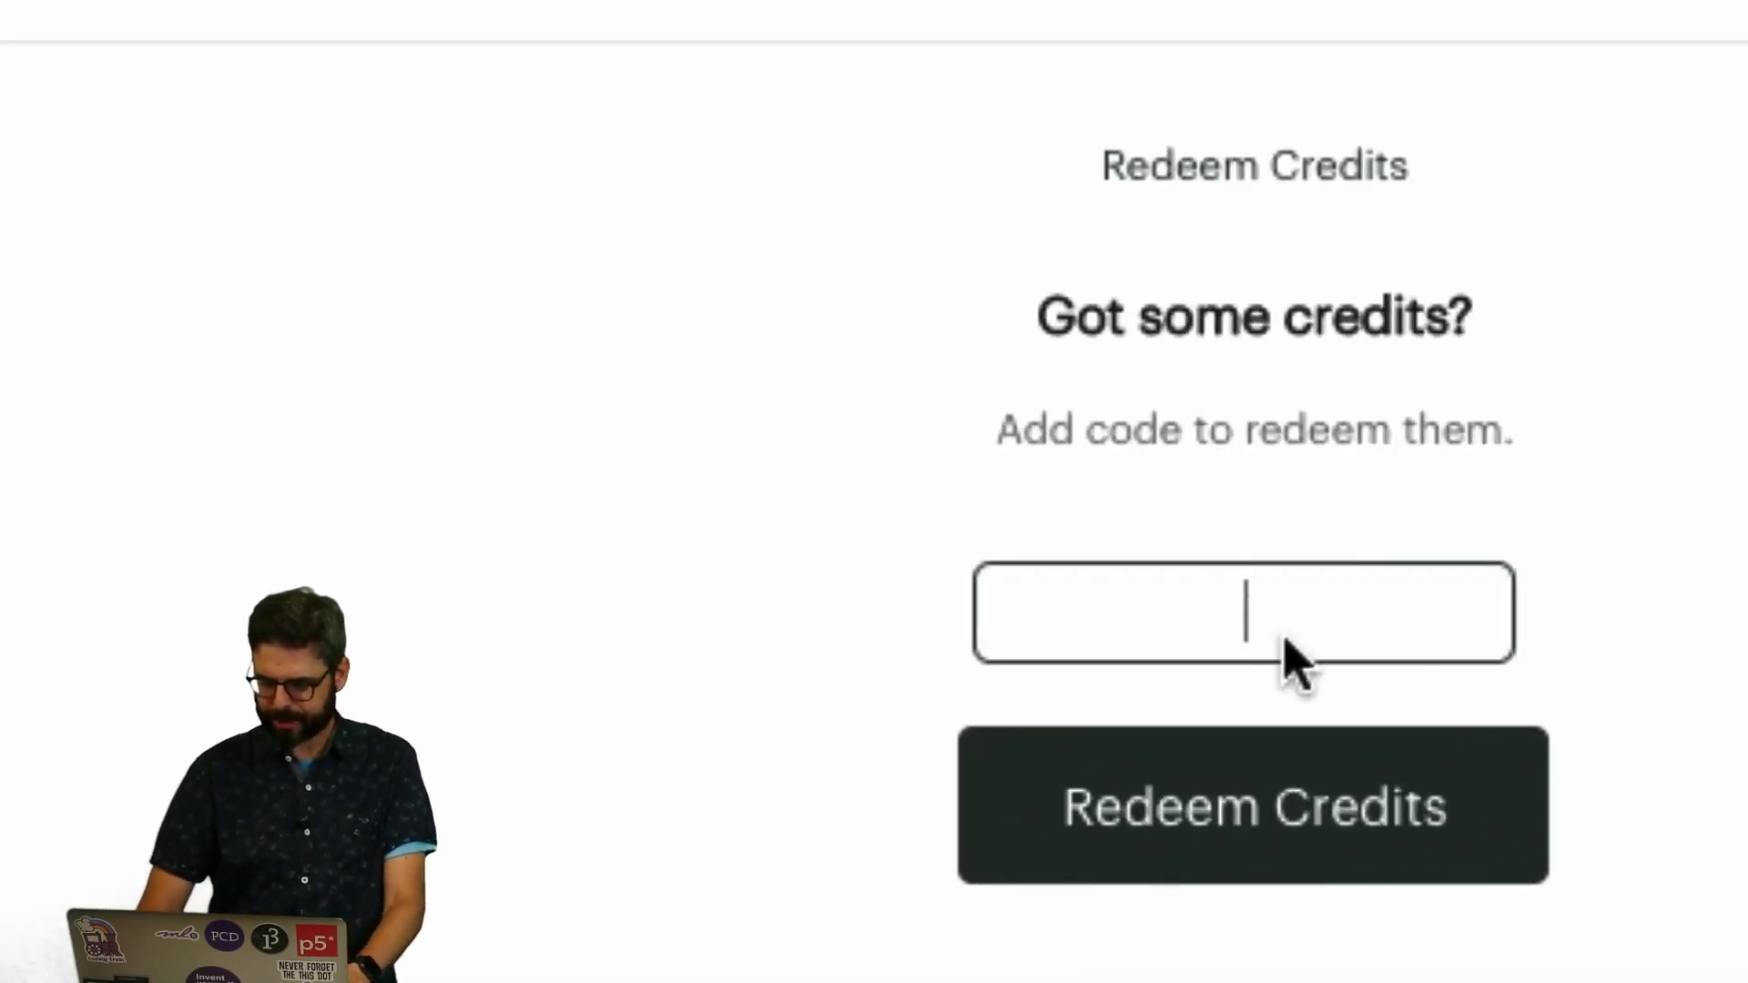
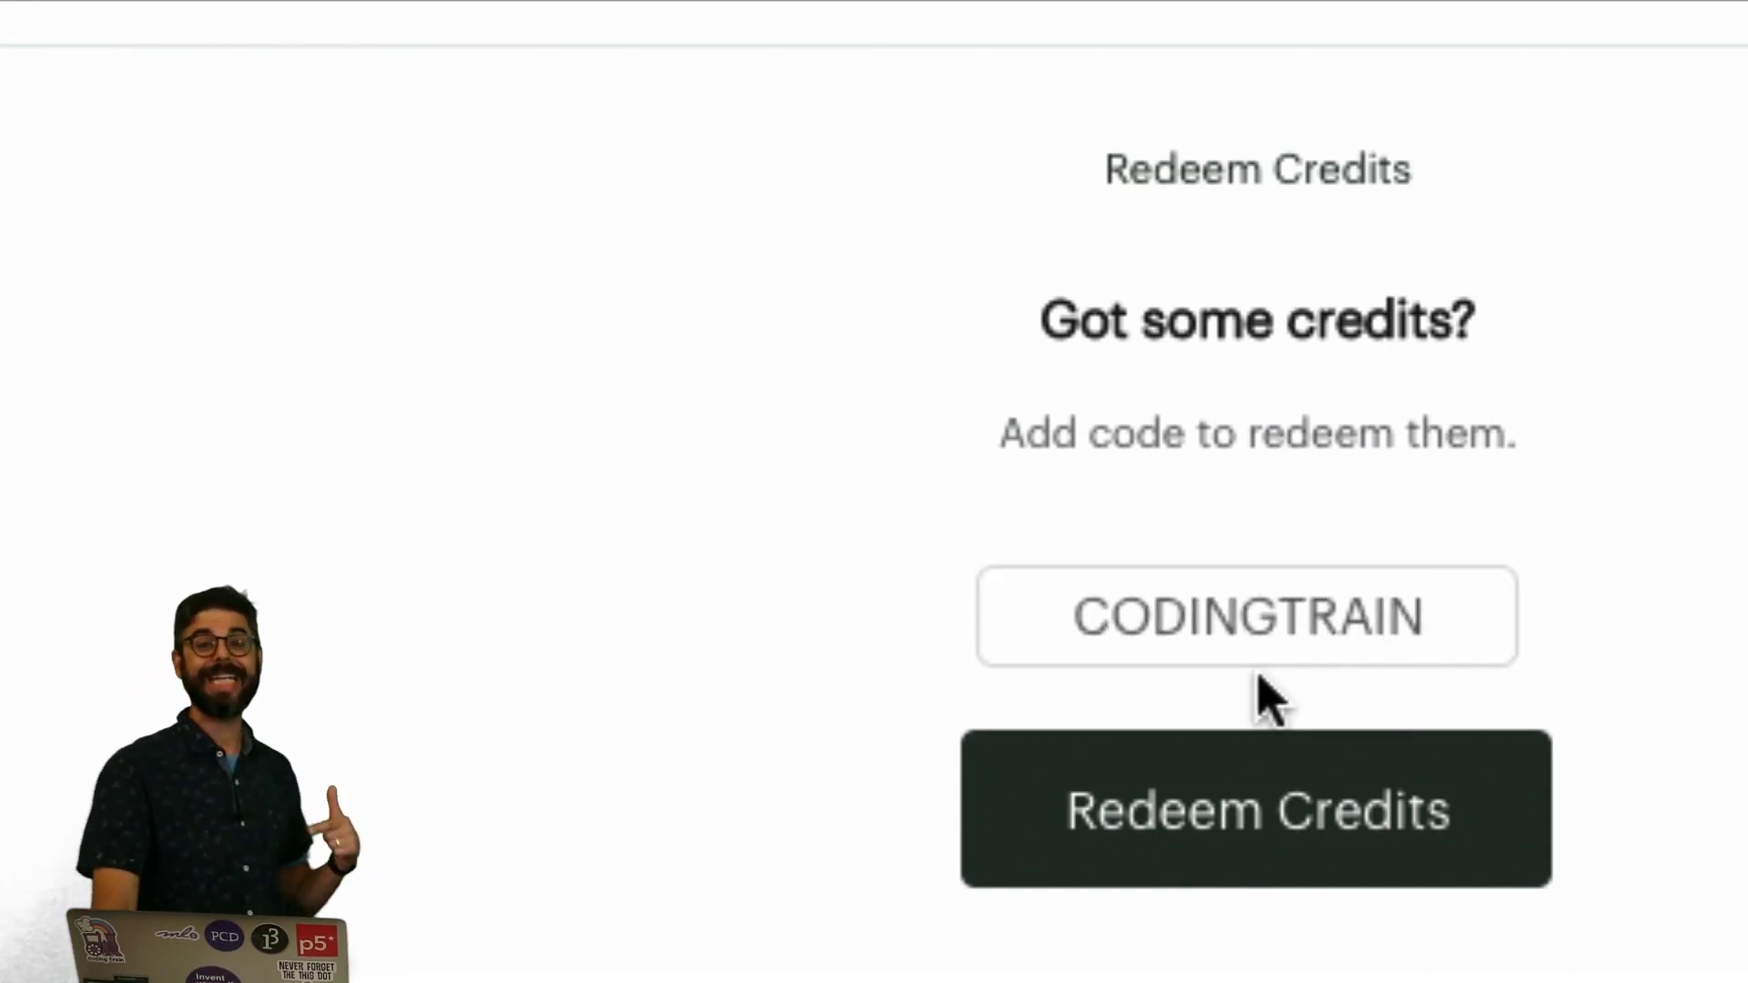
pyautogui.click(1292, 816)
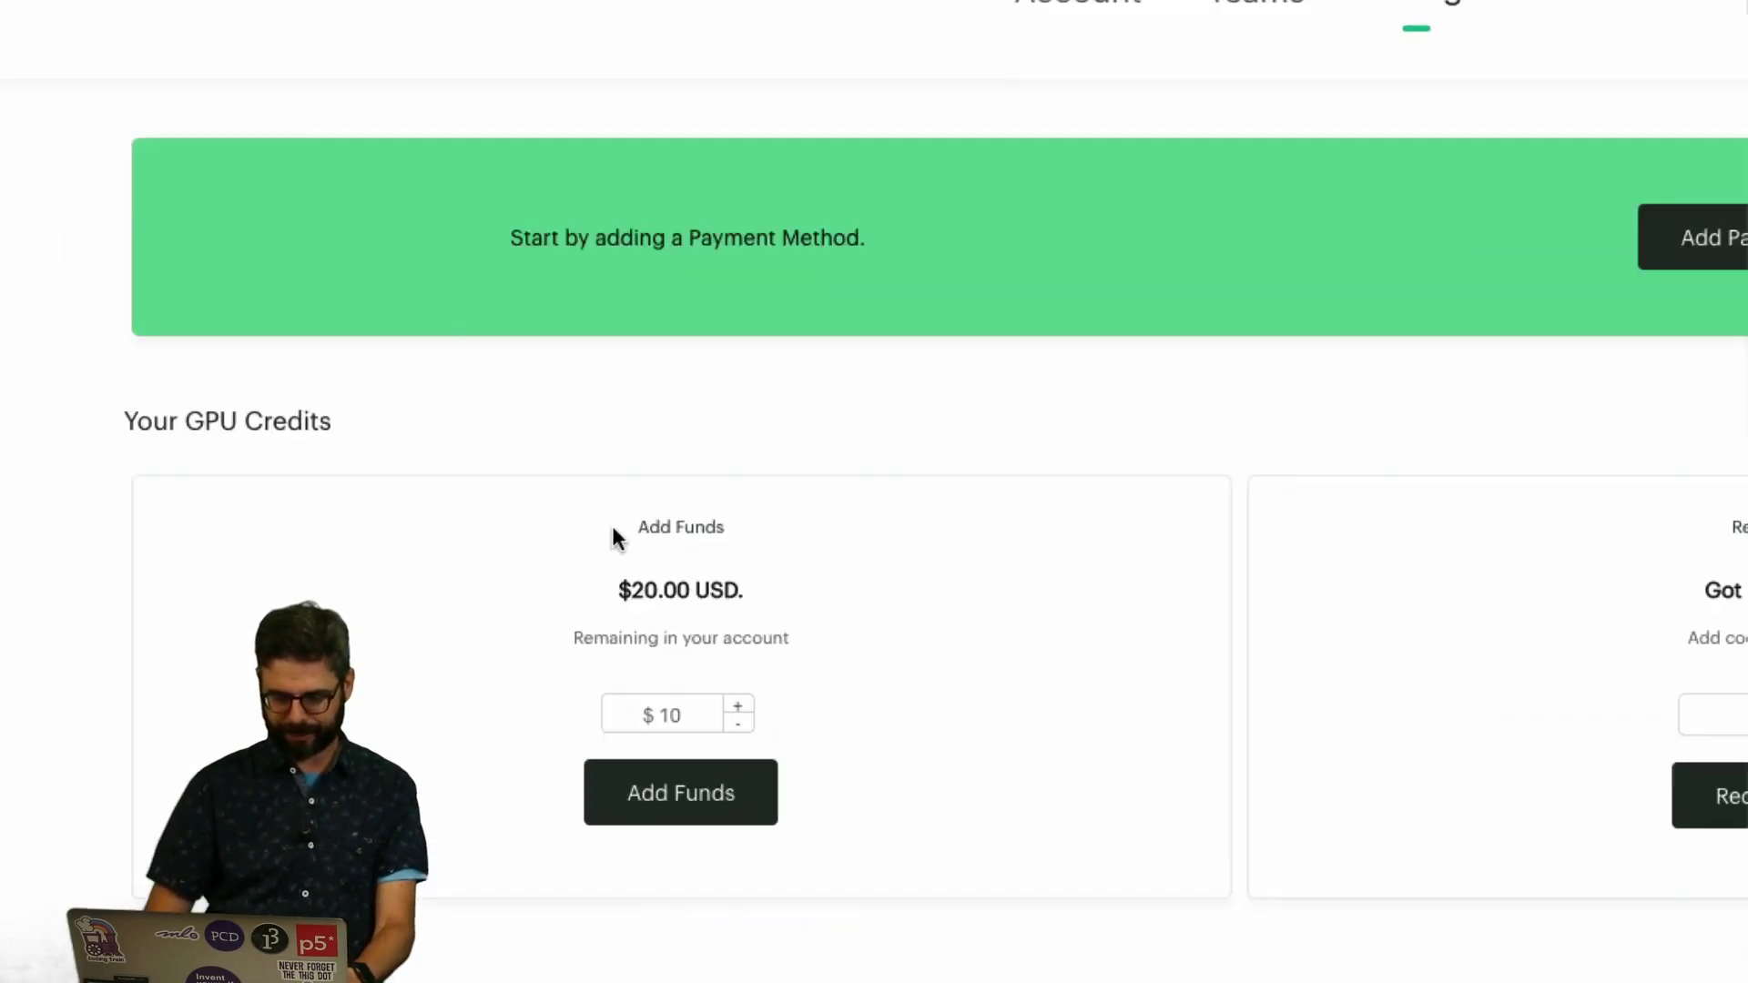
pyautogui.press('super+Tab')
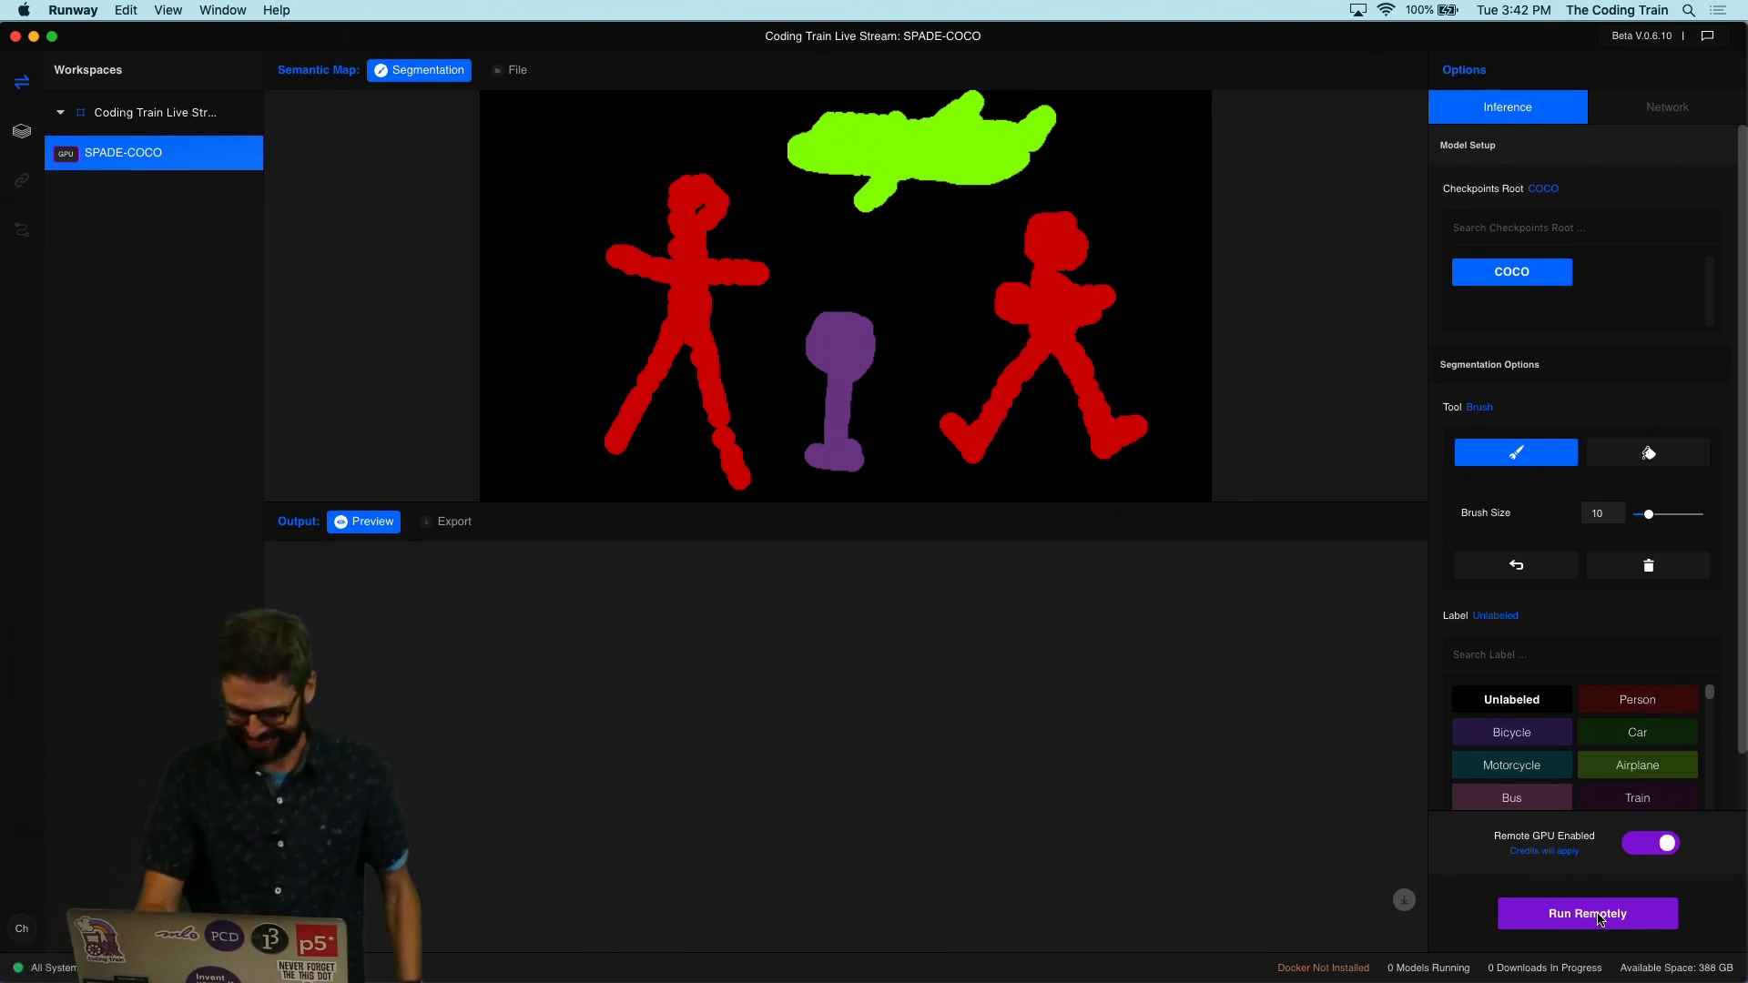
# Step: Generate remotely from the painted map, then flood-fill the whole canvas with the Floor-Wood label
pyautogui.click(1599, 918)
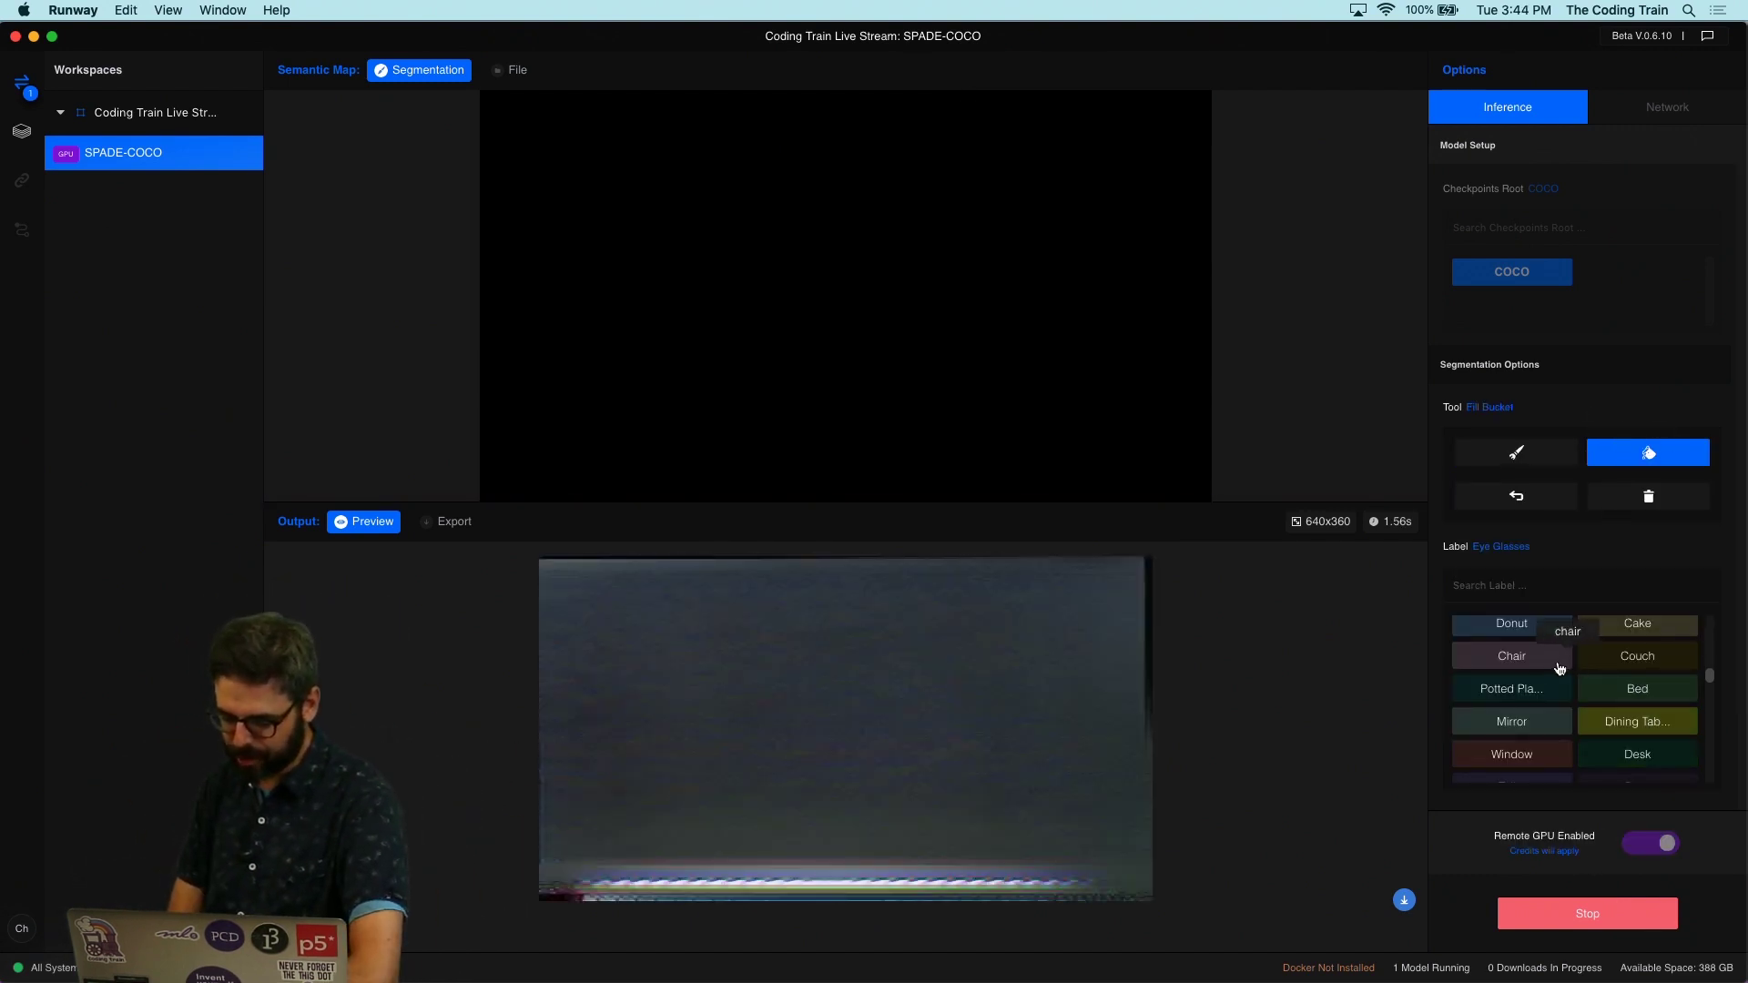
pyautogui.scroll(-6, 1548, 720)
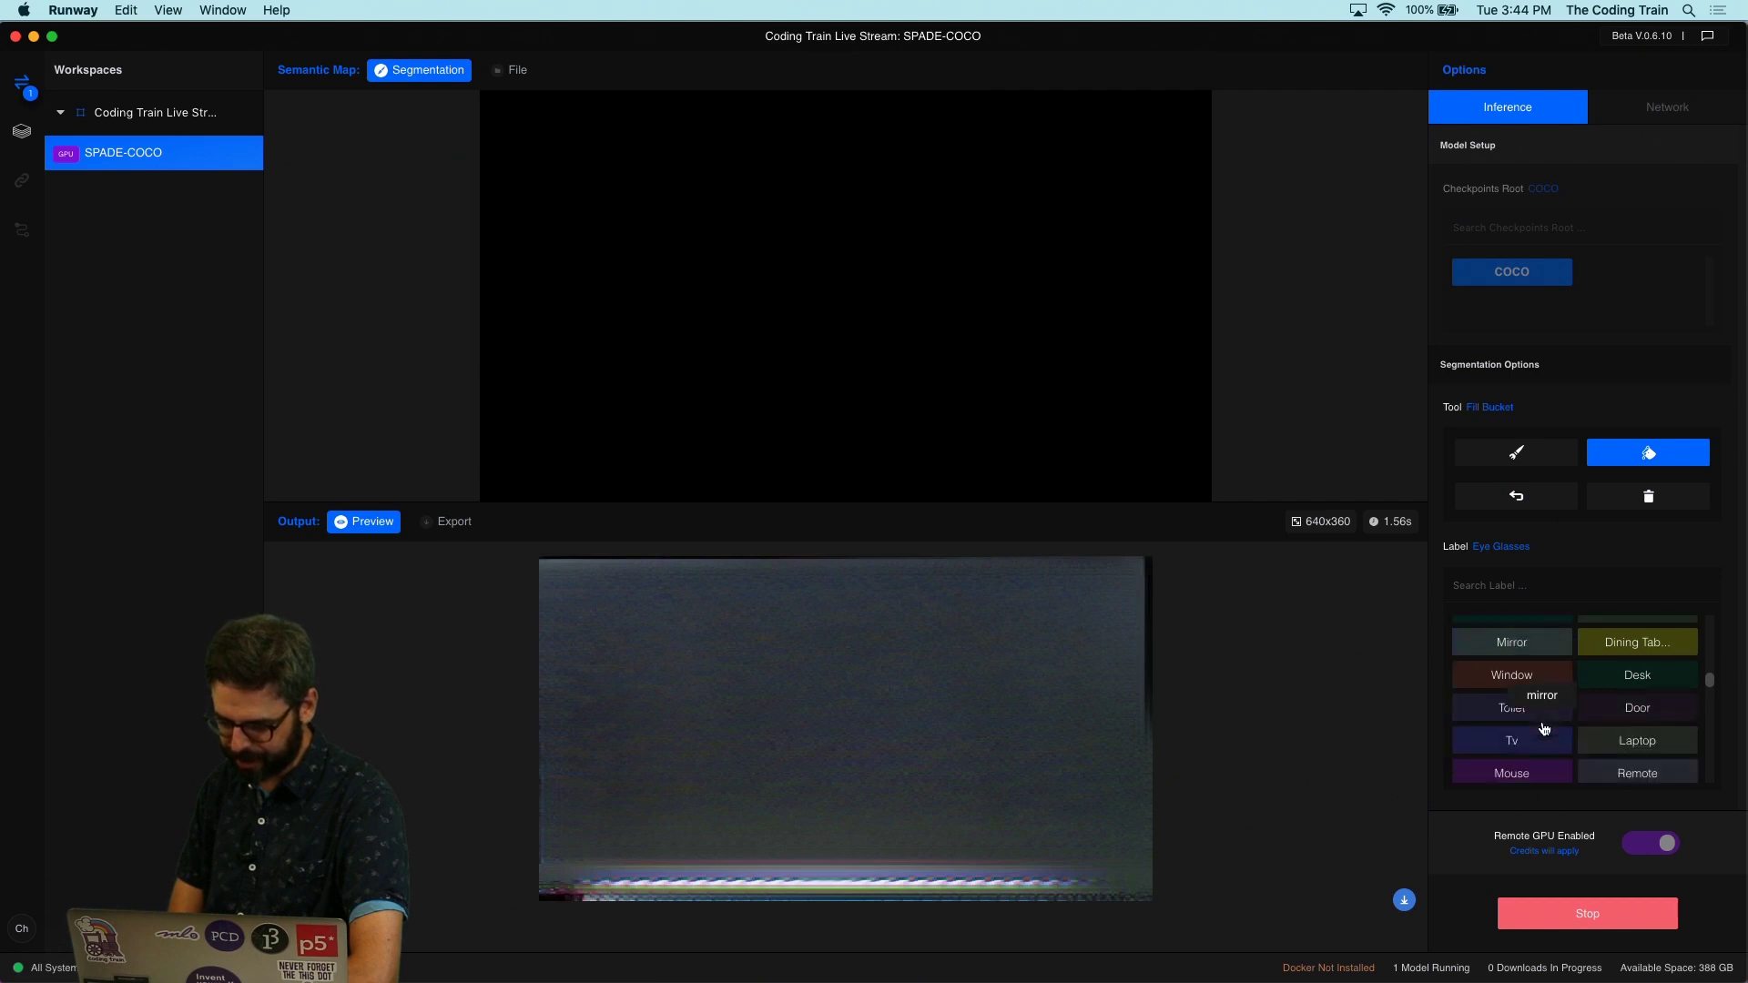
pyautogui.scroll(-10, 1544, 728)
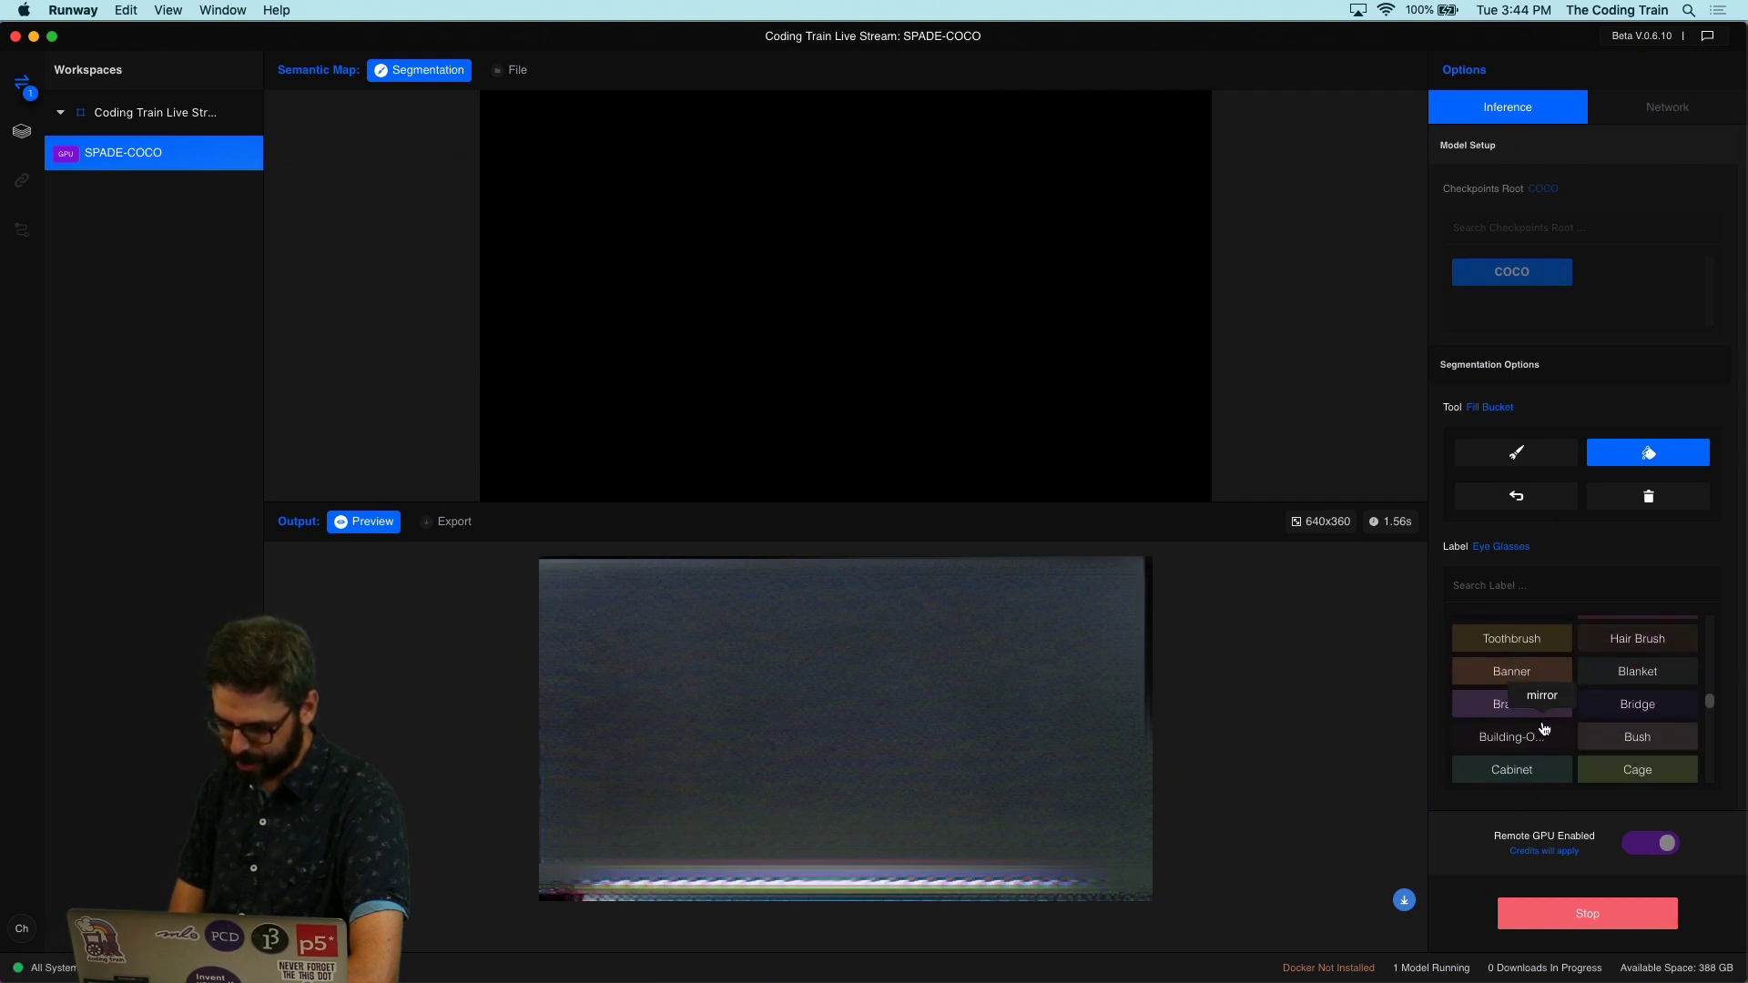
pyautogui.click(1539, 724)
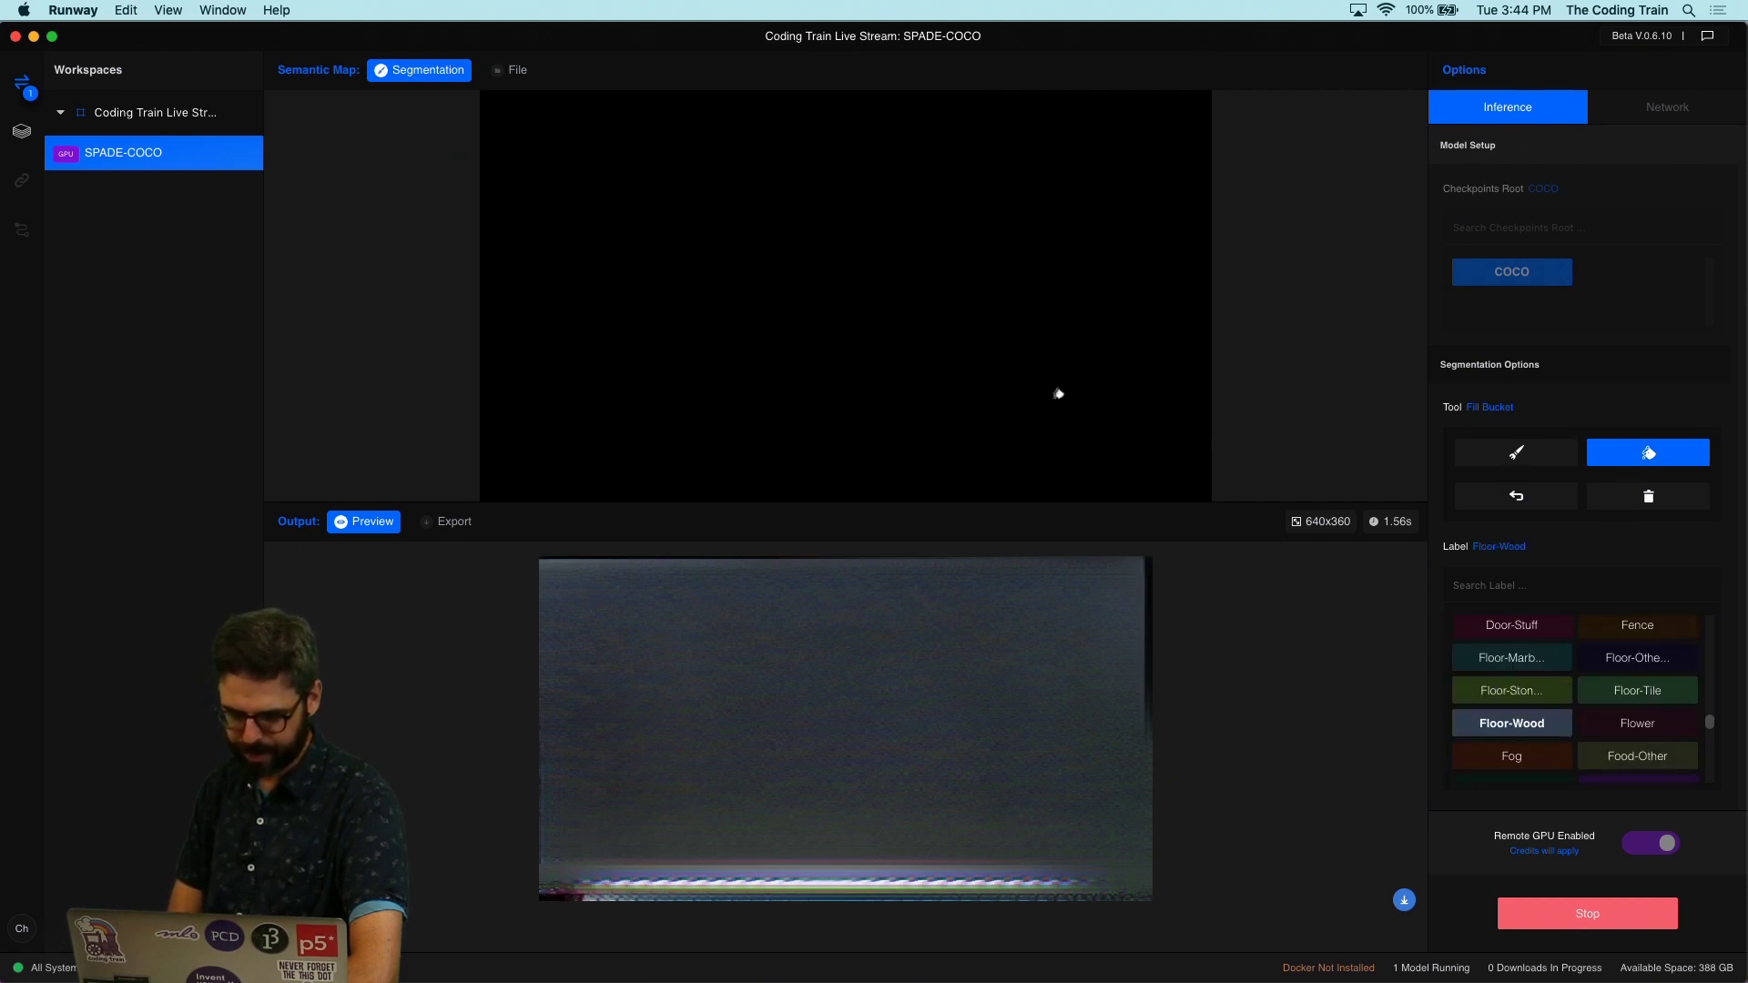
pyautogui.click(981, 345)
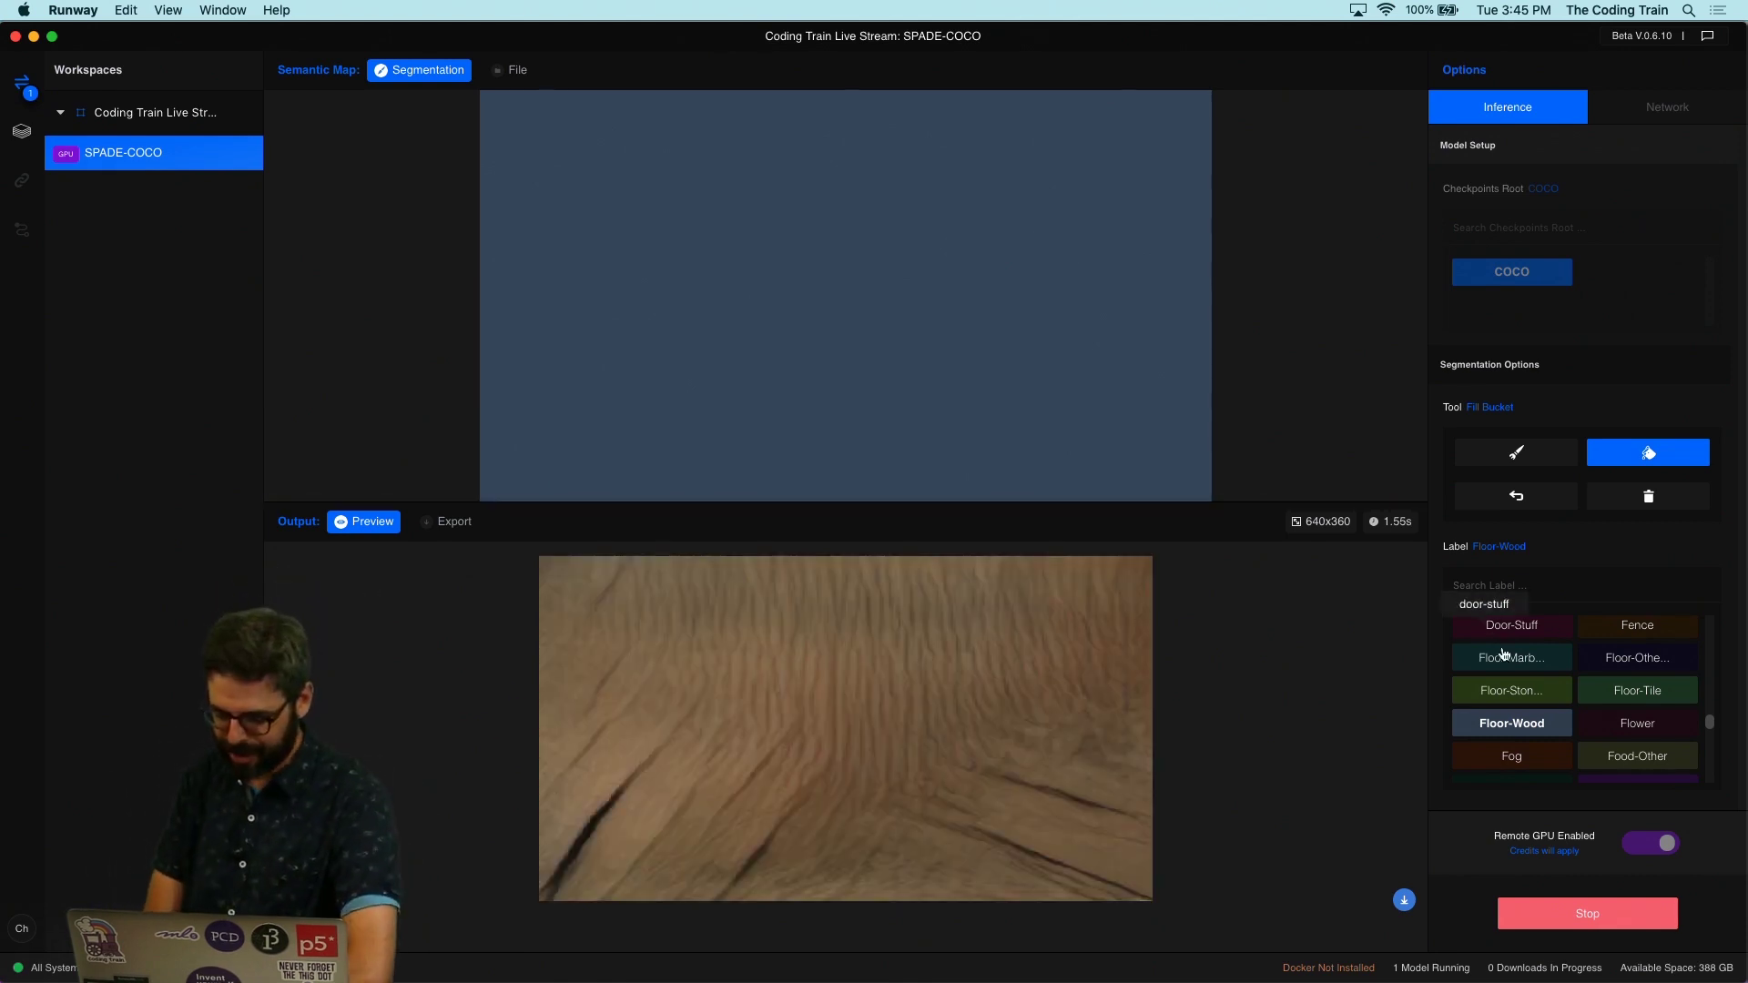
# Step: Search for the Orange label and paint an orange shape onto the semantic map
pyautogui.scroll(3, 1517, 669)
pyautogui.scroll(5, 1517, 669)
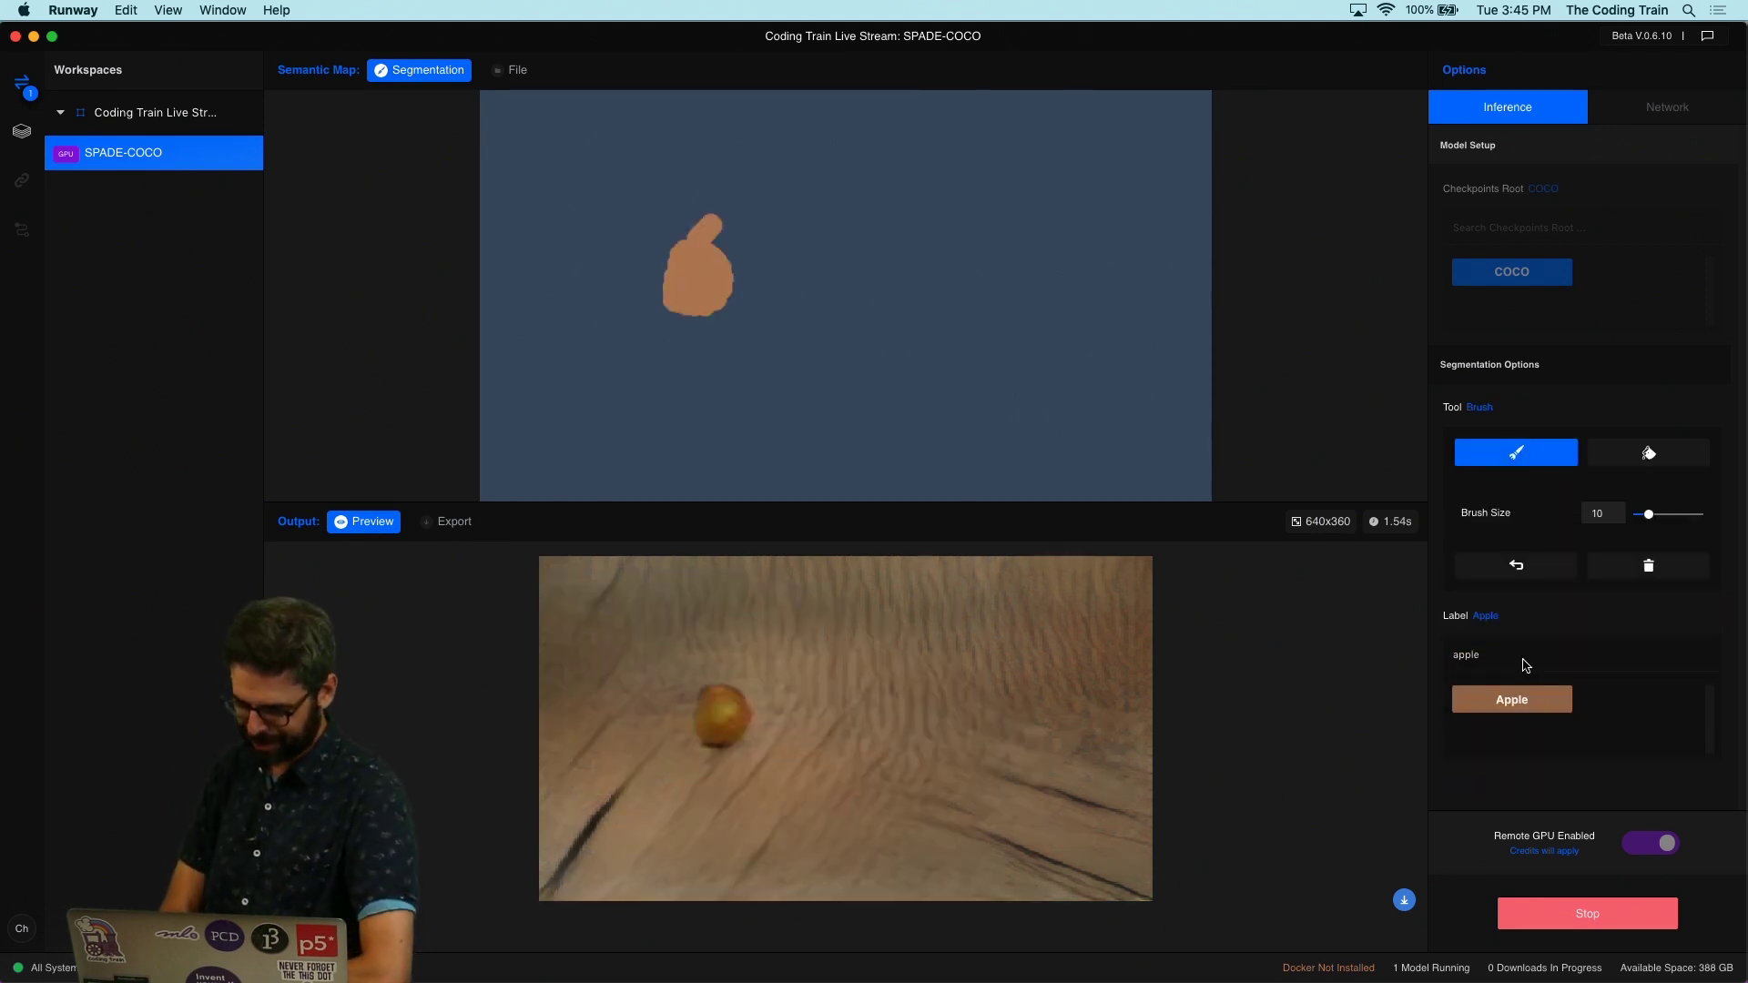
pyautogui.doubleClick(1488, 669)
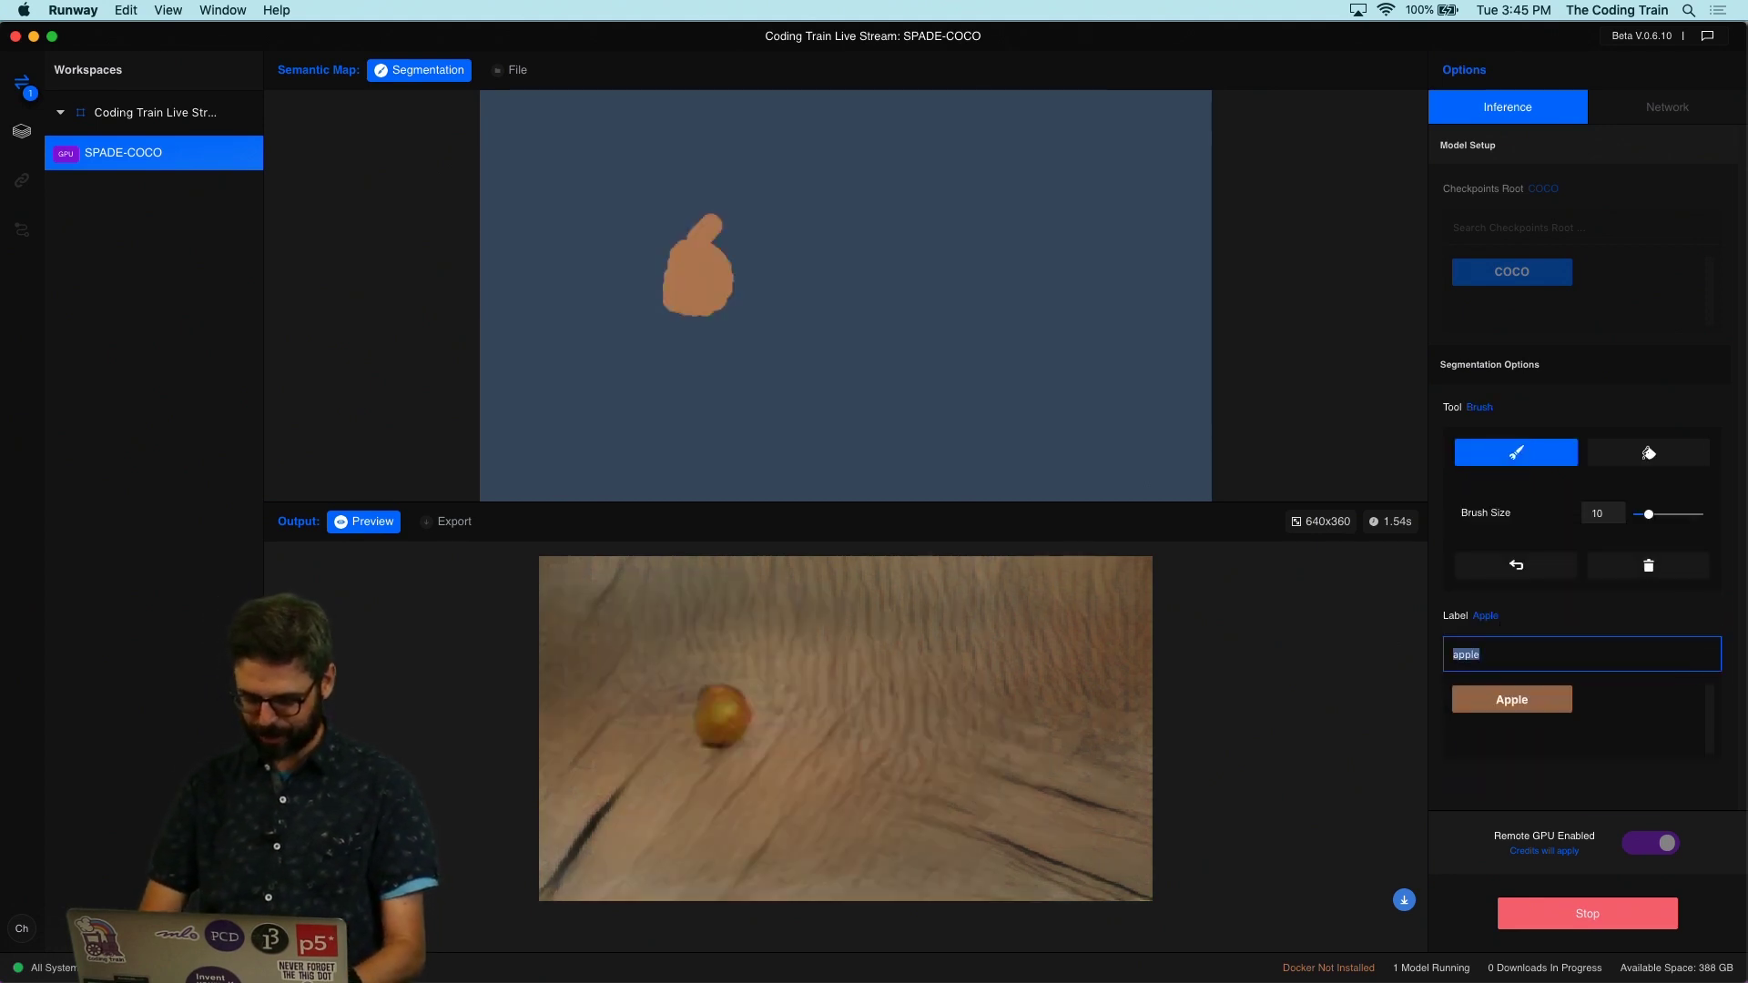
pyautogui.write('orange')
pyautogui.click(1505, 700)
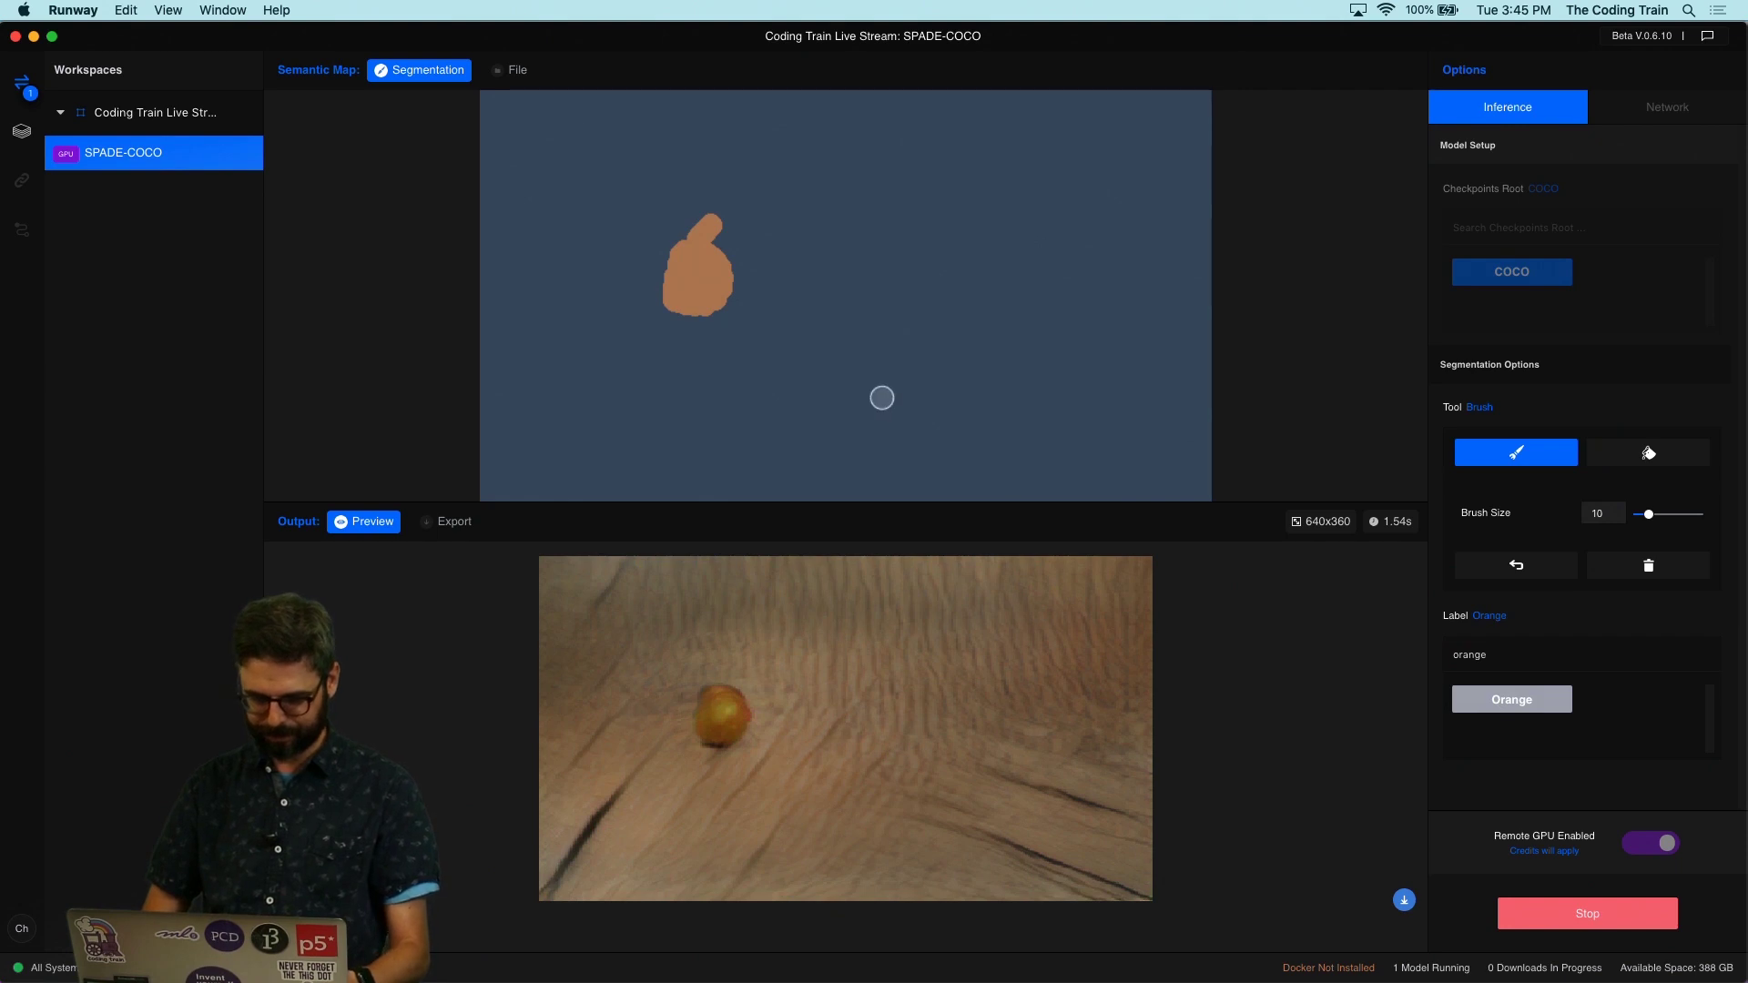
pyautogui.moveTo(749, 268)
pyautogui.mouseDown()
pyautogui.moveTo(789, 263)
pyautogui.moveTo(750, 249)
pyautogui.moveTo(757, 285)
pyautogui.moveTo(784, 269)
pyautogui.moveTo(760, 270)
pyautogui.moveTo(721, 333)
pyautogui.moveTo(740, 366)
pyautogui.moveTo(764, 336)
pyautogui.moveTo(728, 339)
pyautogui.mouseUp()
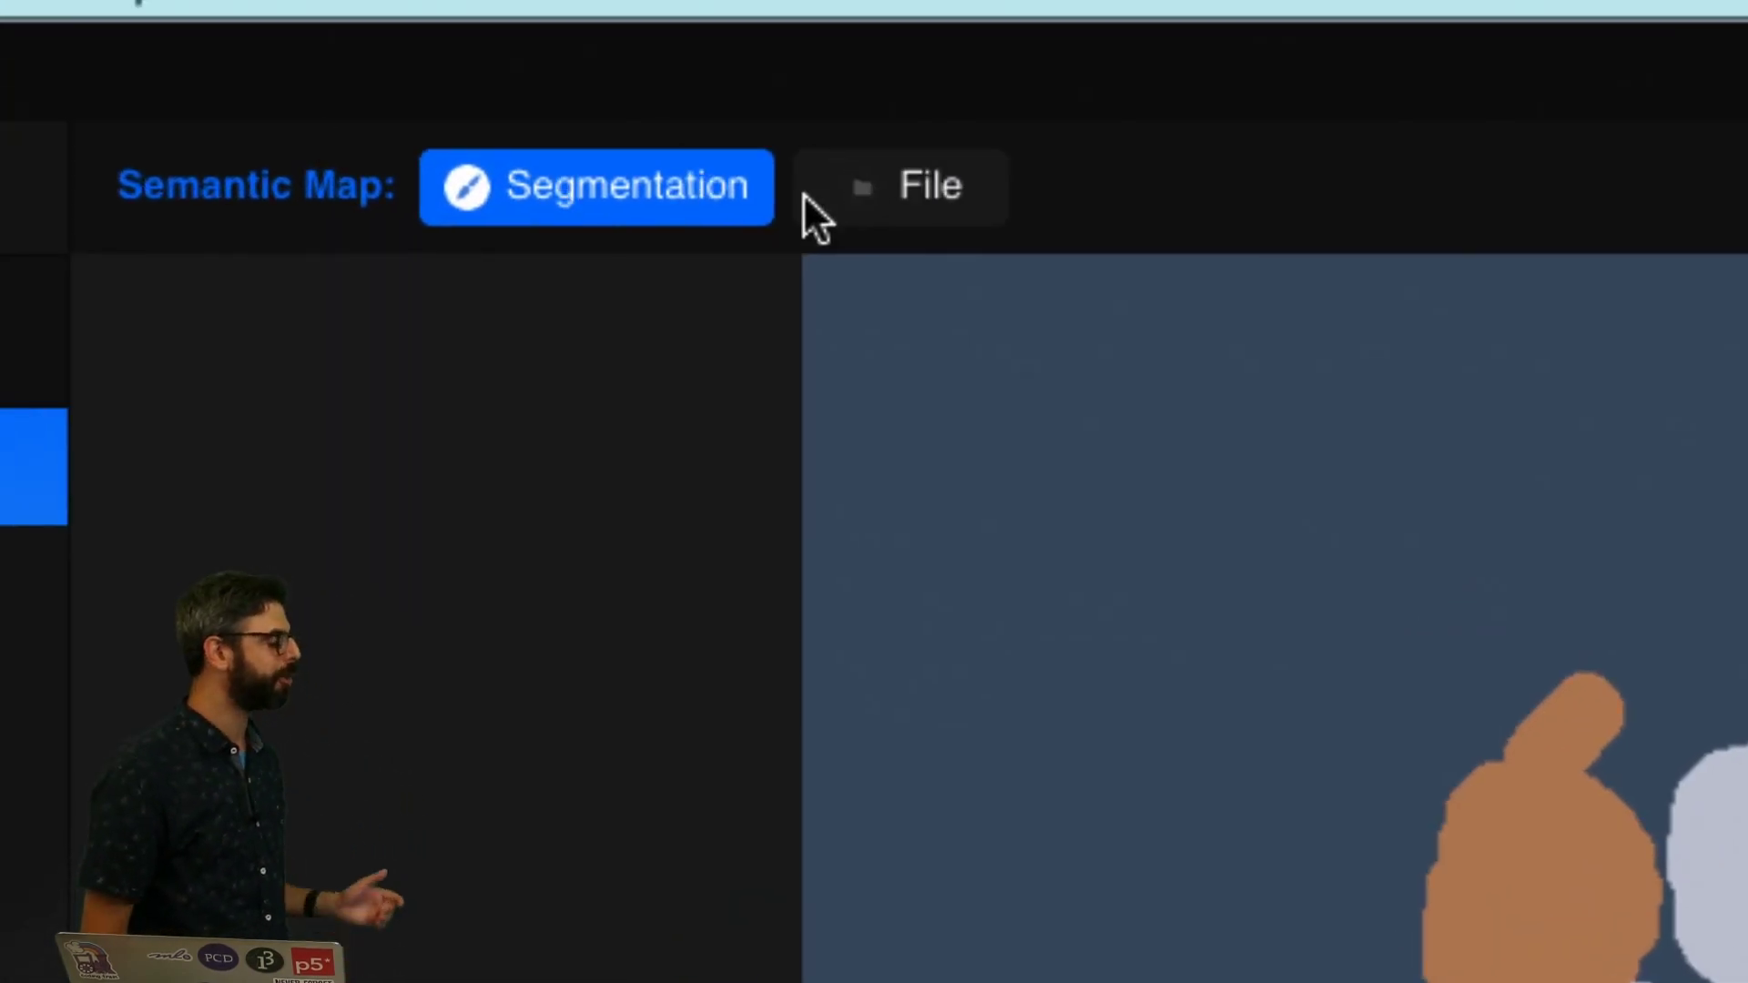
# Step: Switch the semantic map input to File and save the generated fruit image to Documents
pyautogui.click(865, 178)
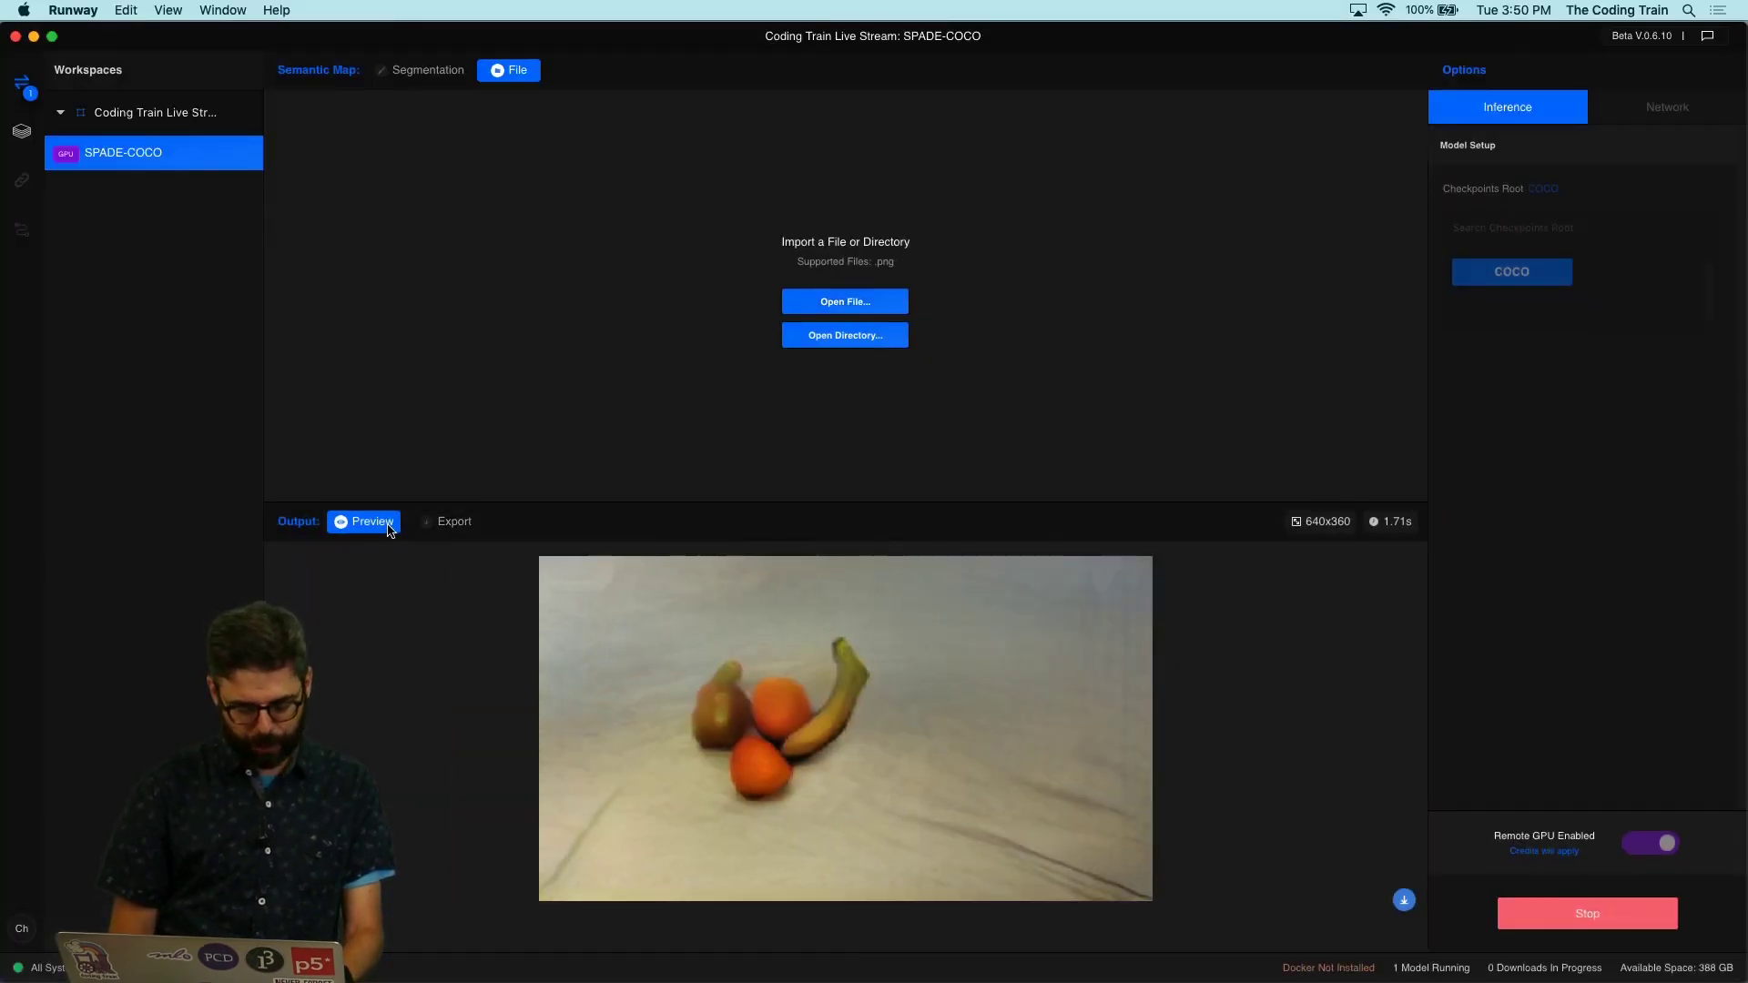
pyautogui.click(448, 523)
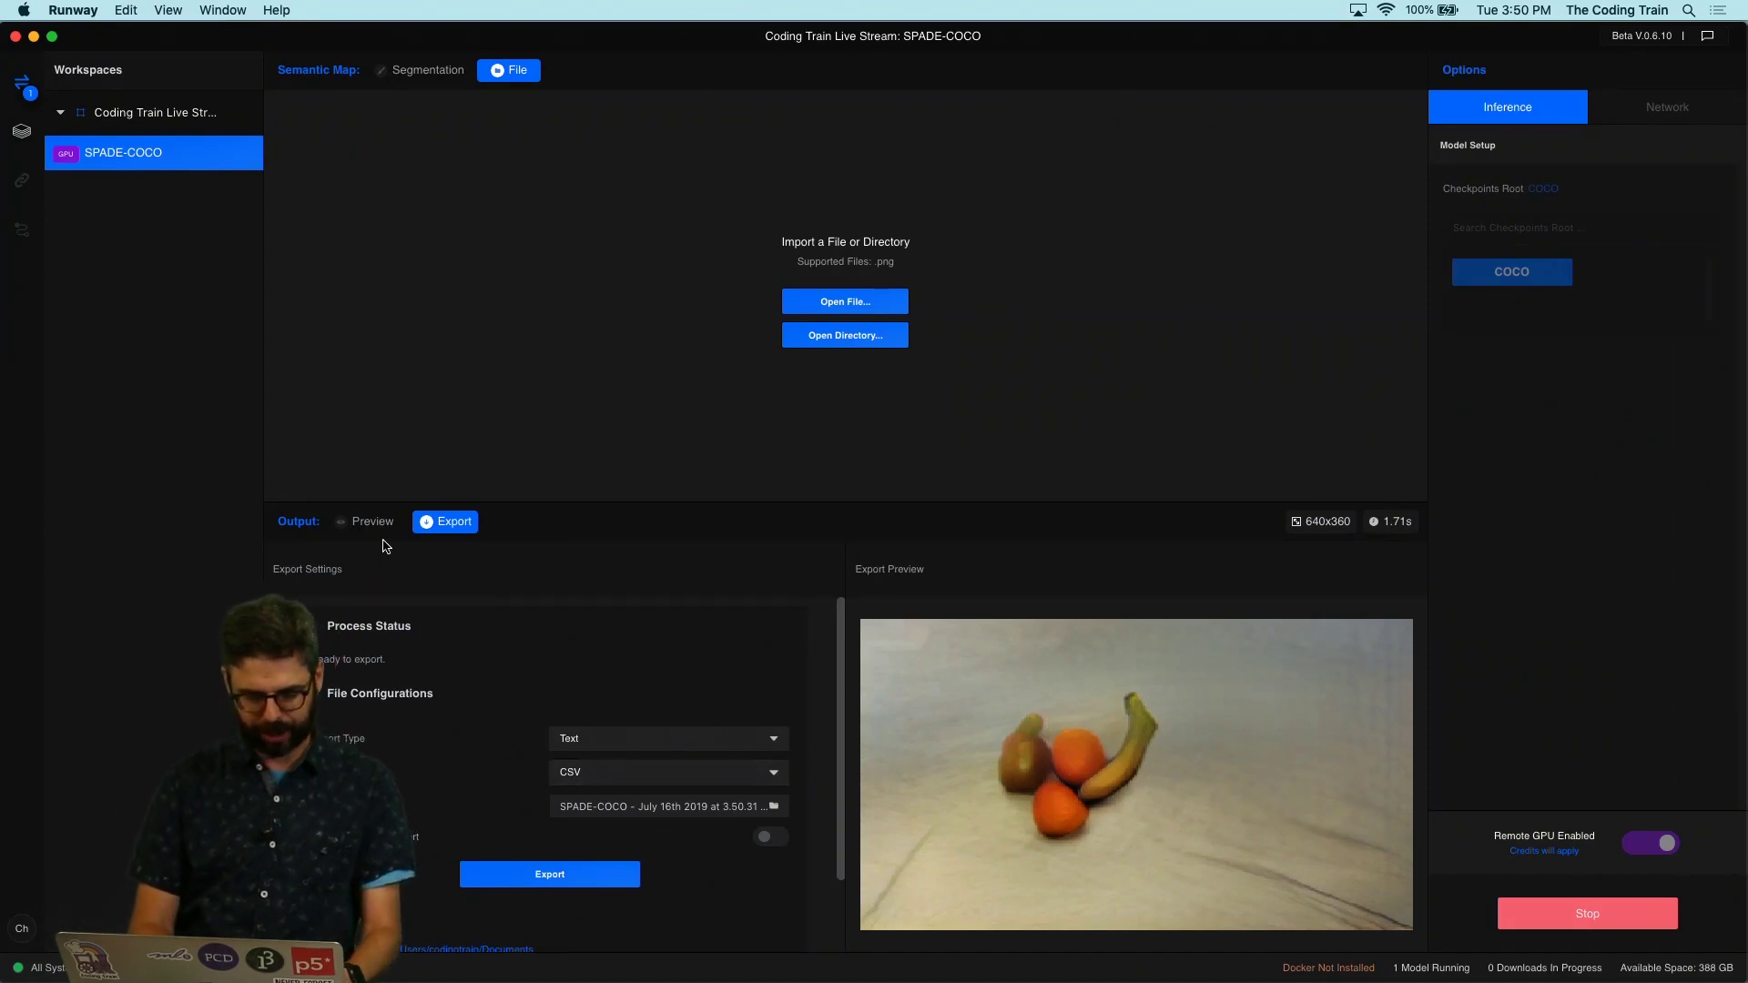
pyautogui.click(372, 521)
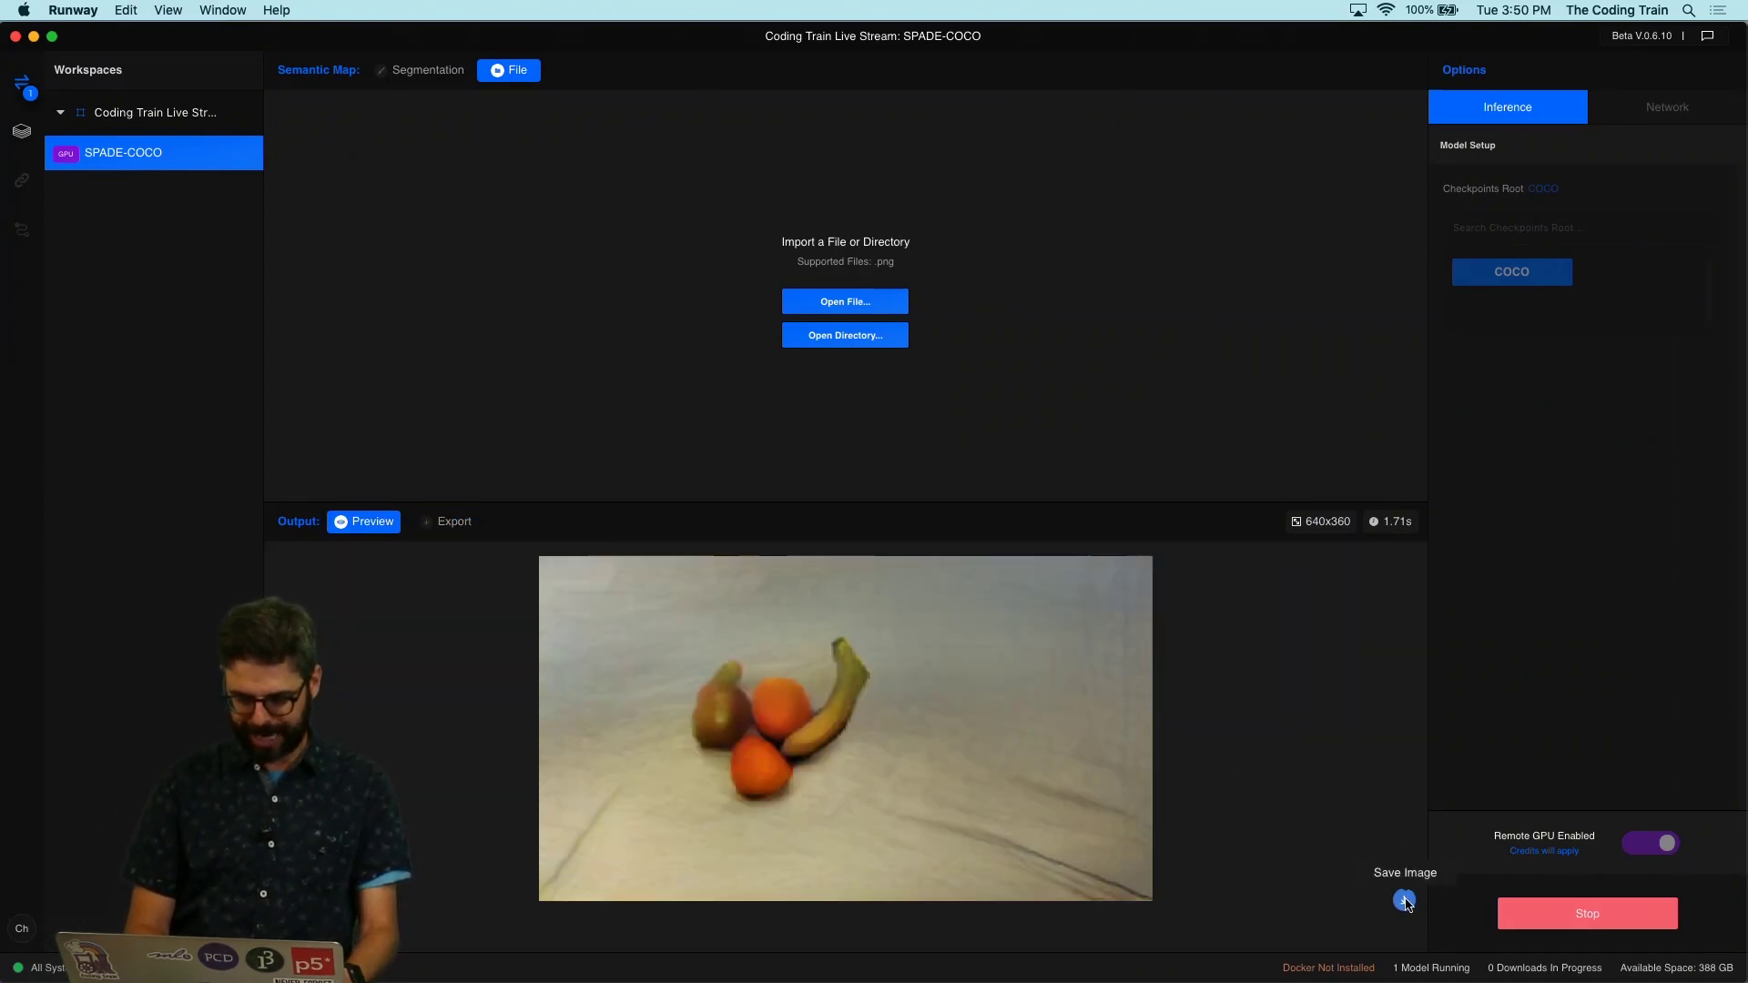
pyautogui.click(1405, 902)
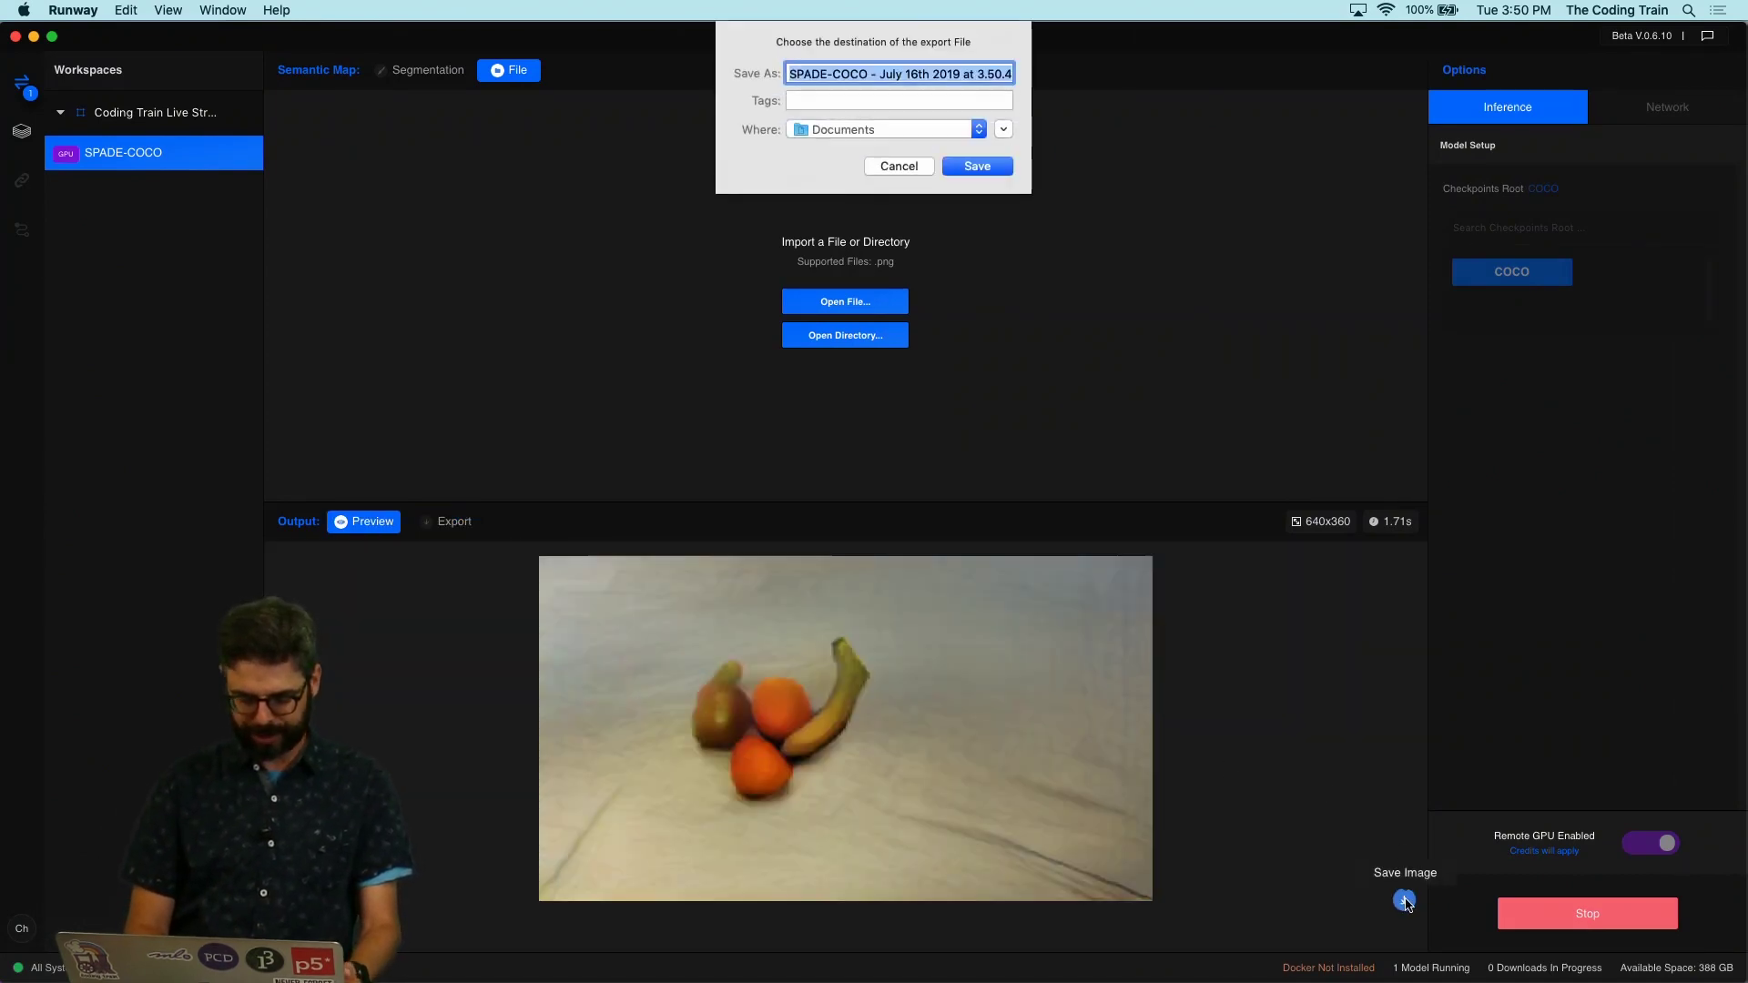
pyautogui.click(985, 173)
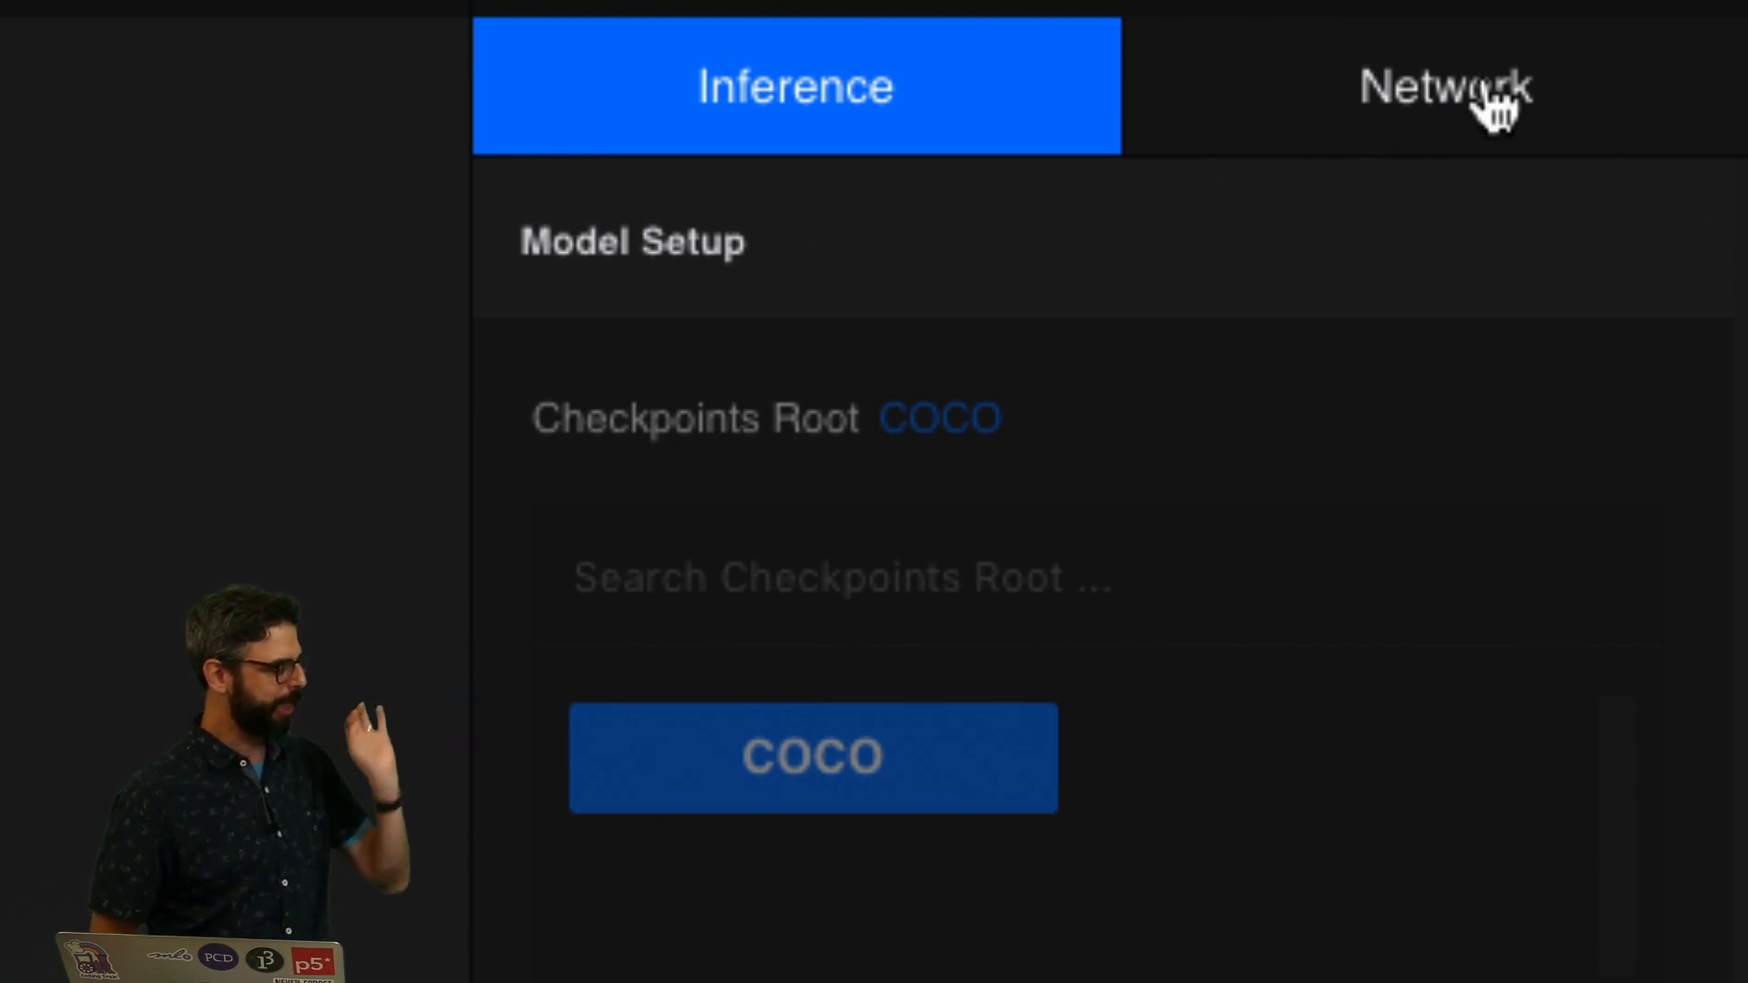
# Step: Show the Network options with the HTTP base 64 semantic_map input and image output
pyautogui.click(1494, 104)
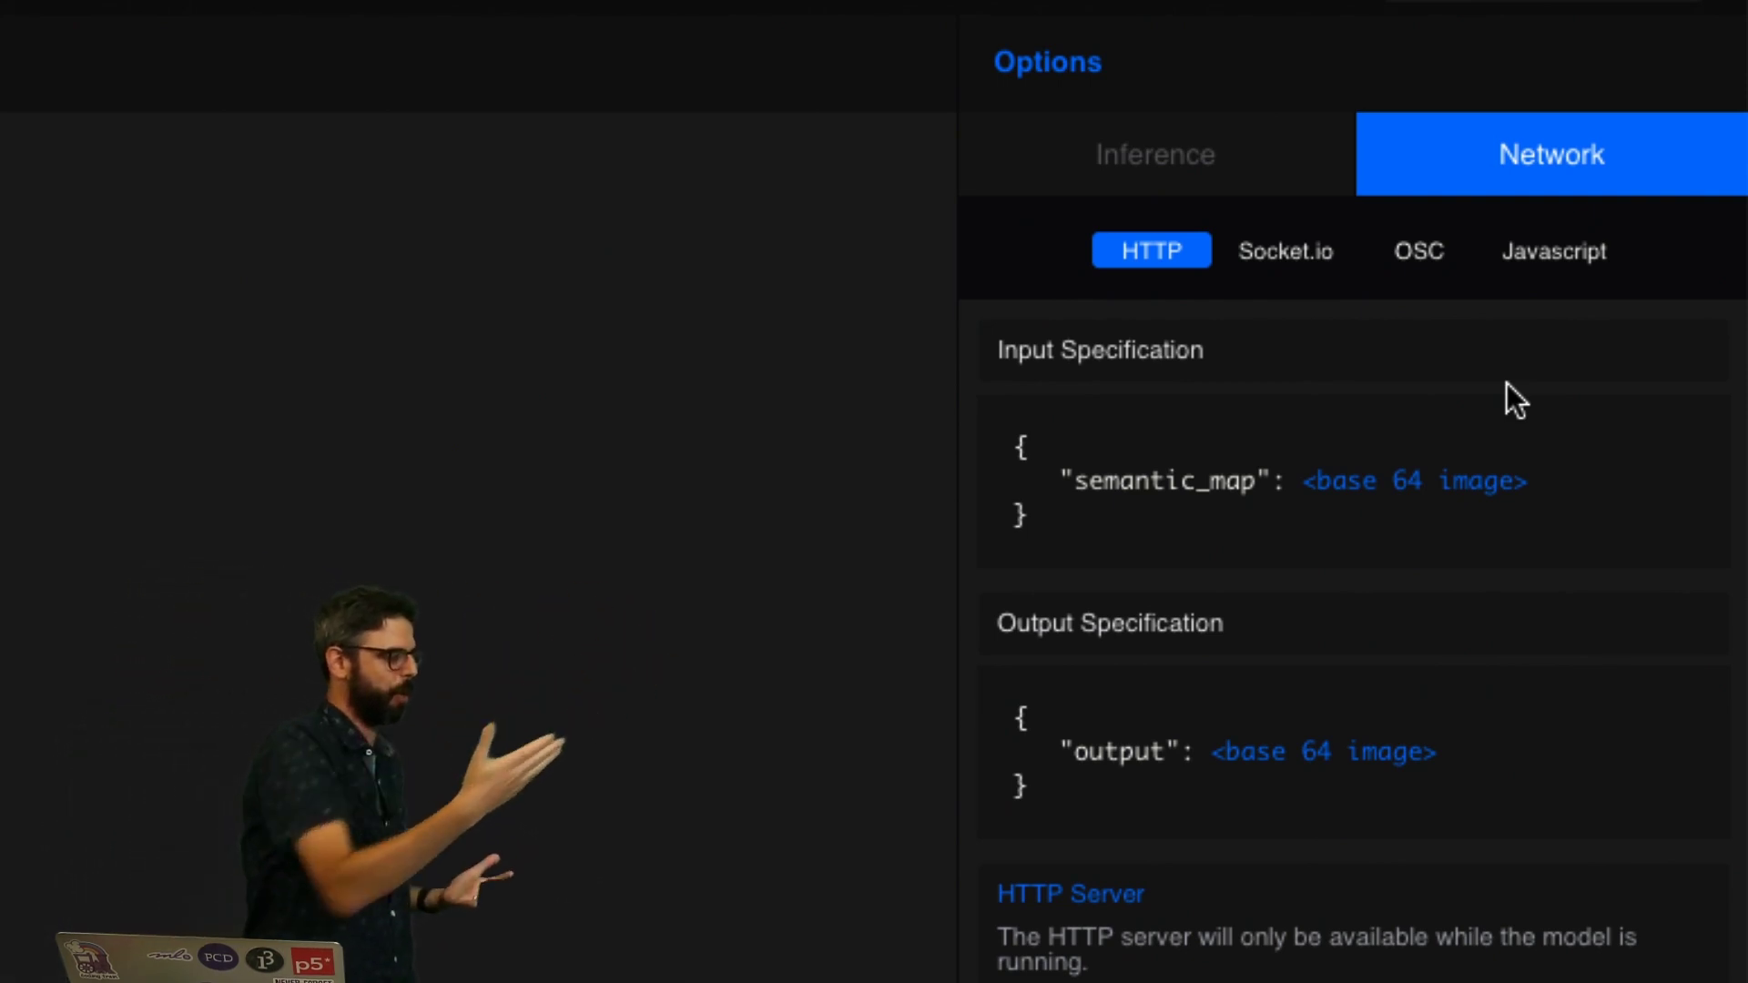
# Step: View the JavaScript code for querying the model
pyautogui.click(1566, 259)
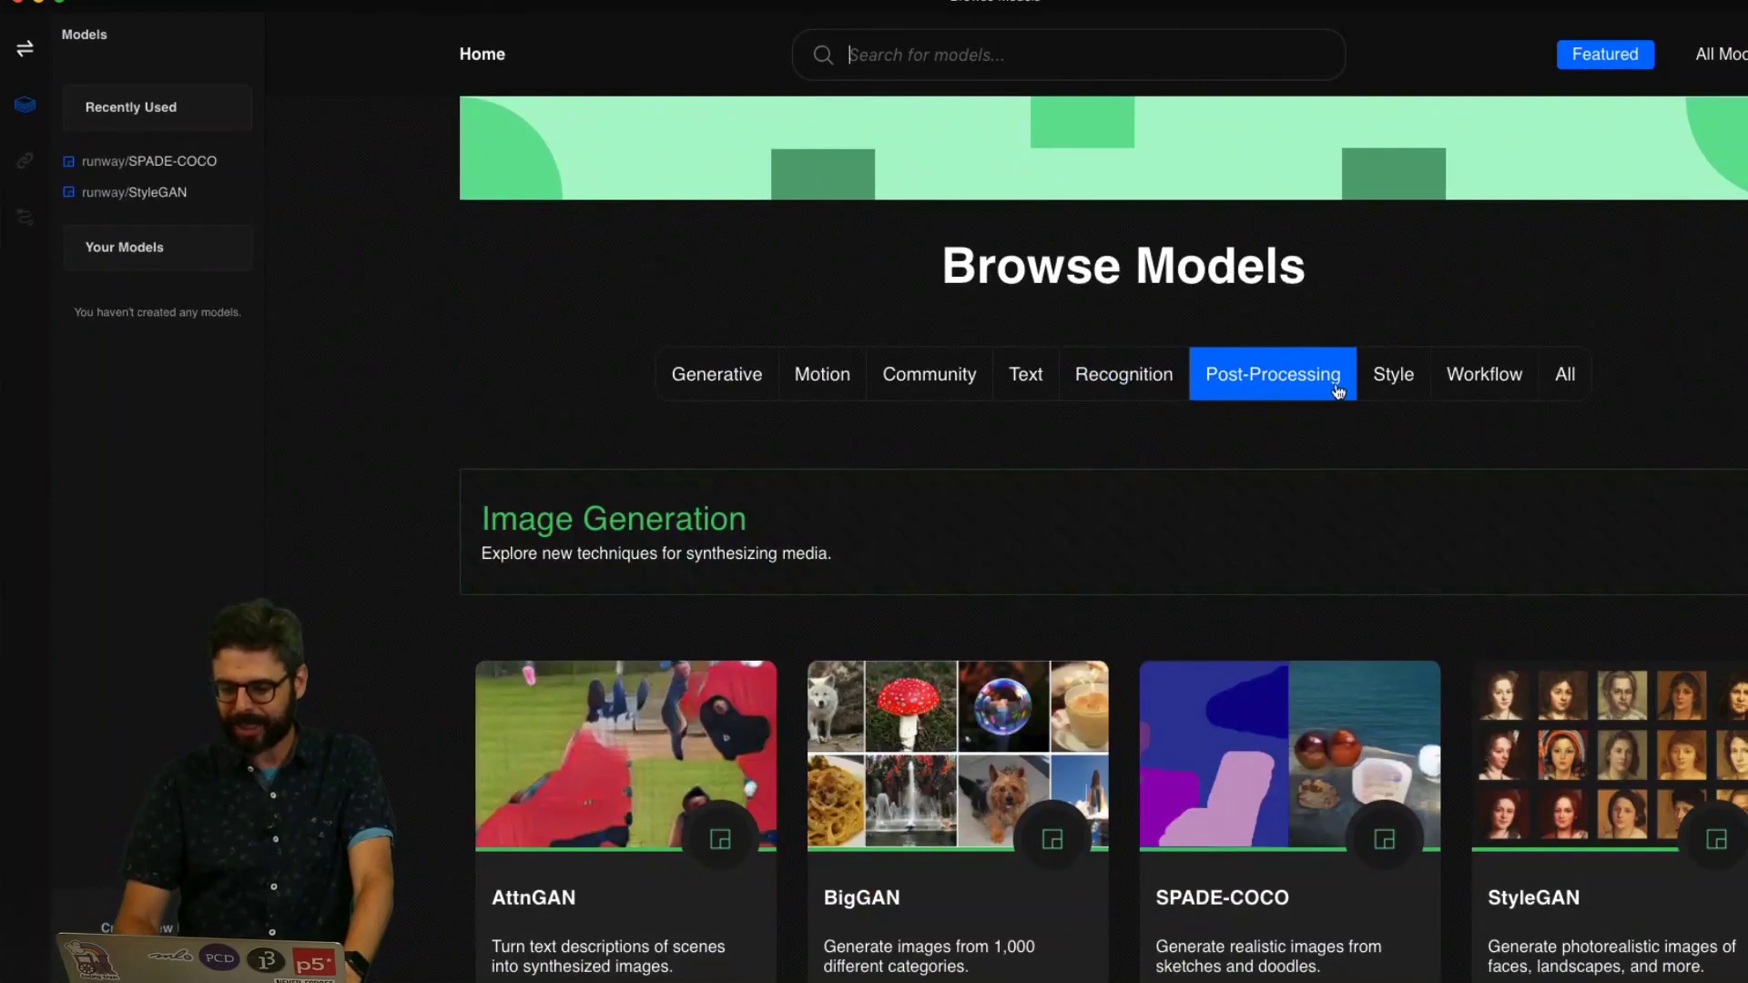
# Step: Browse down the model catalogue to the Motion Capture models such as PoseNet
pyautogui.click(1159, 372)
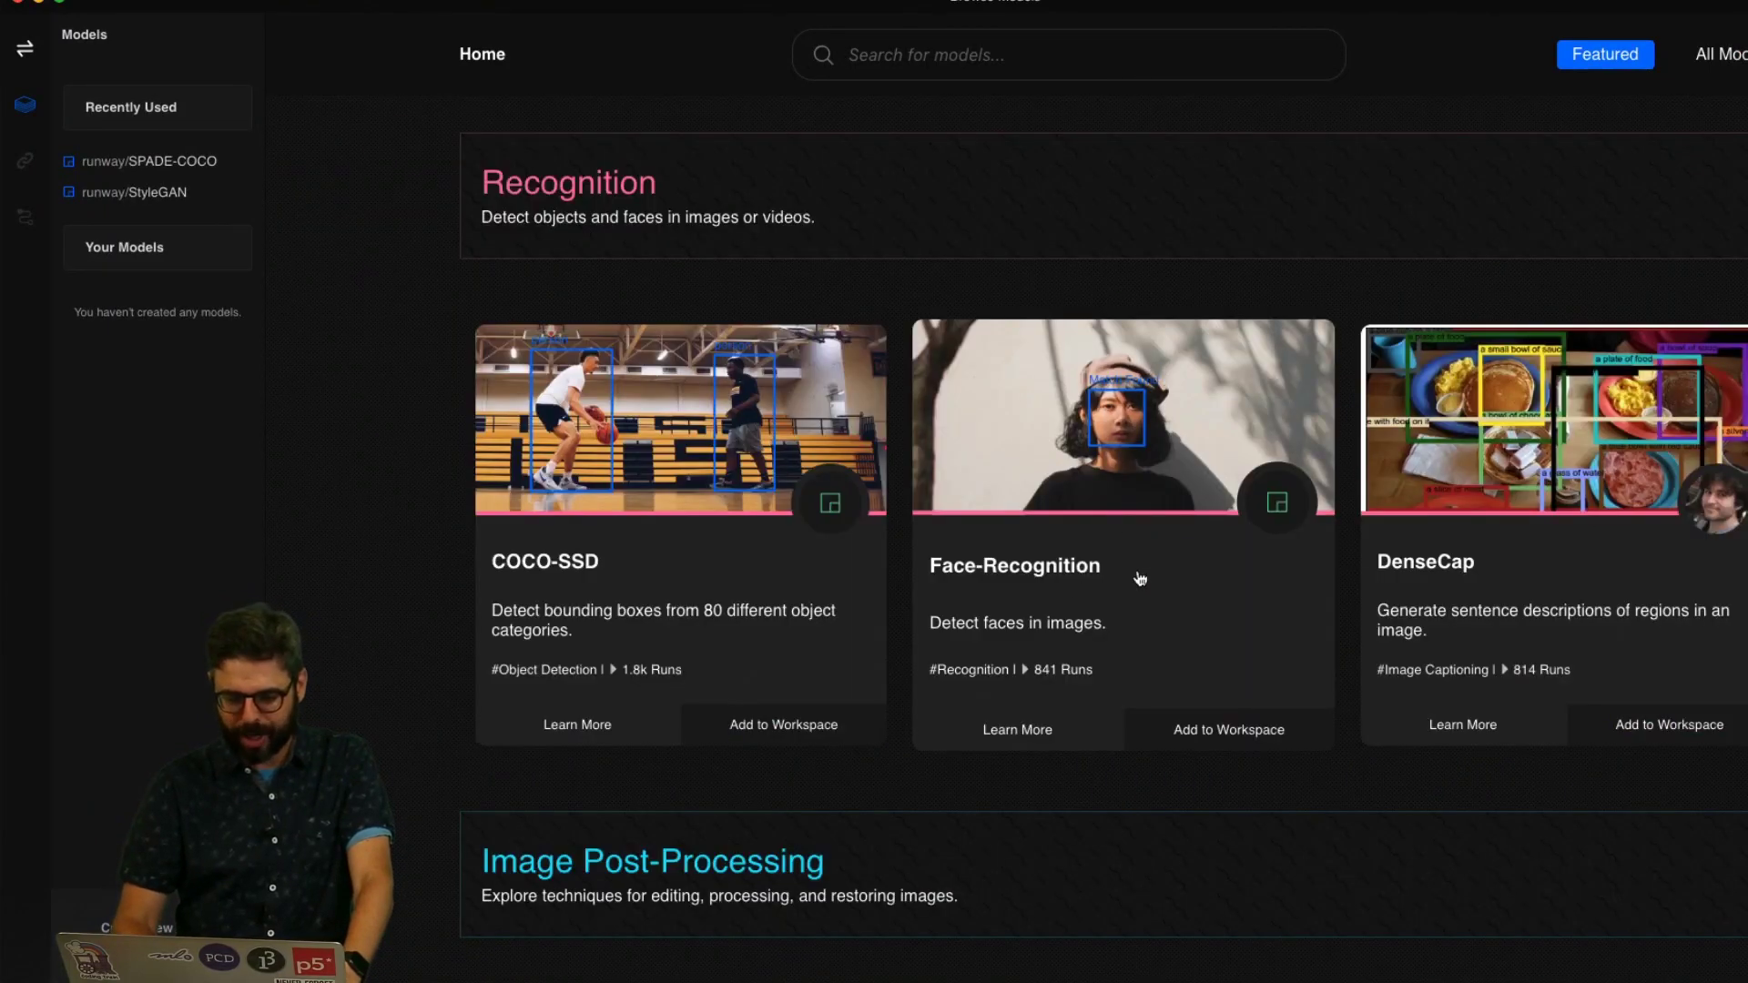
pyautogui.scroll(-10, 1322, 548)
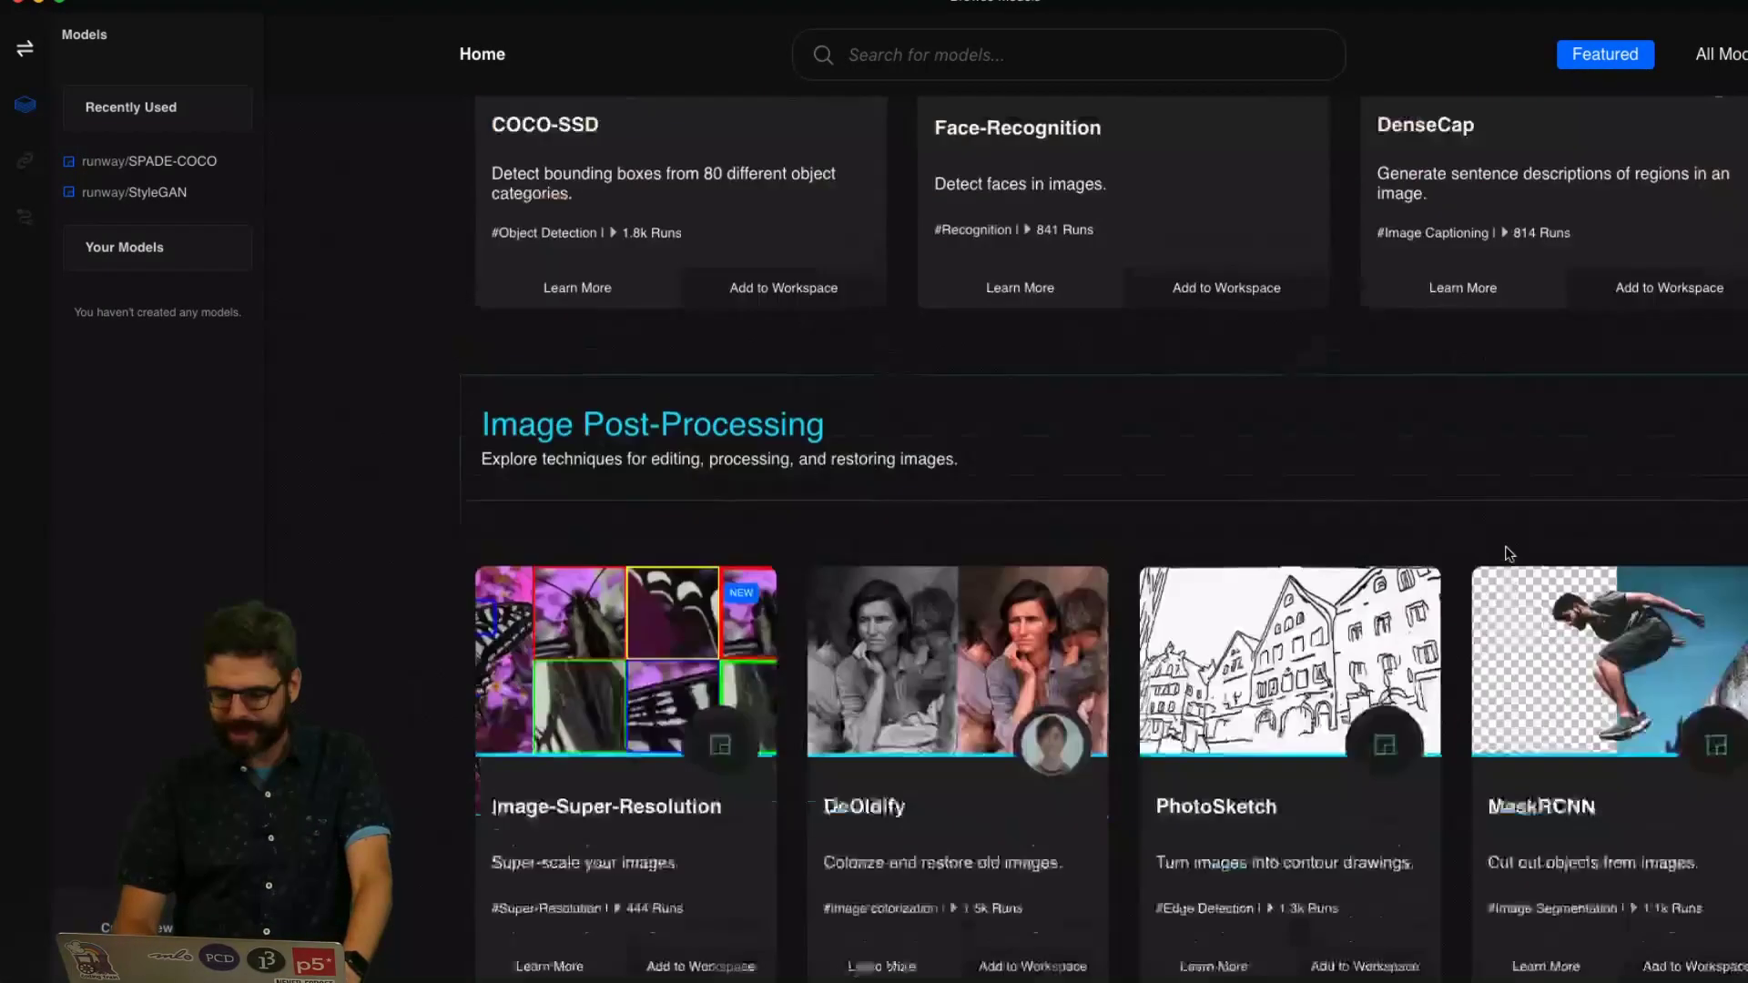
pyautogui.scroll(-15, 1505, 556)
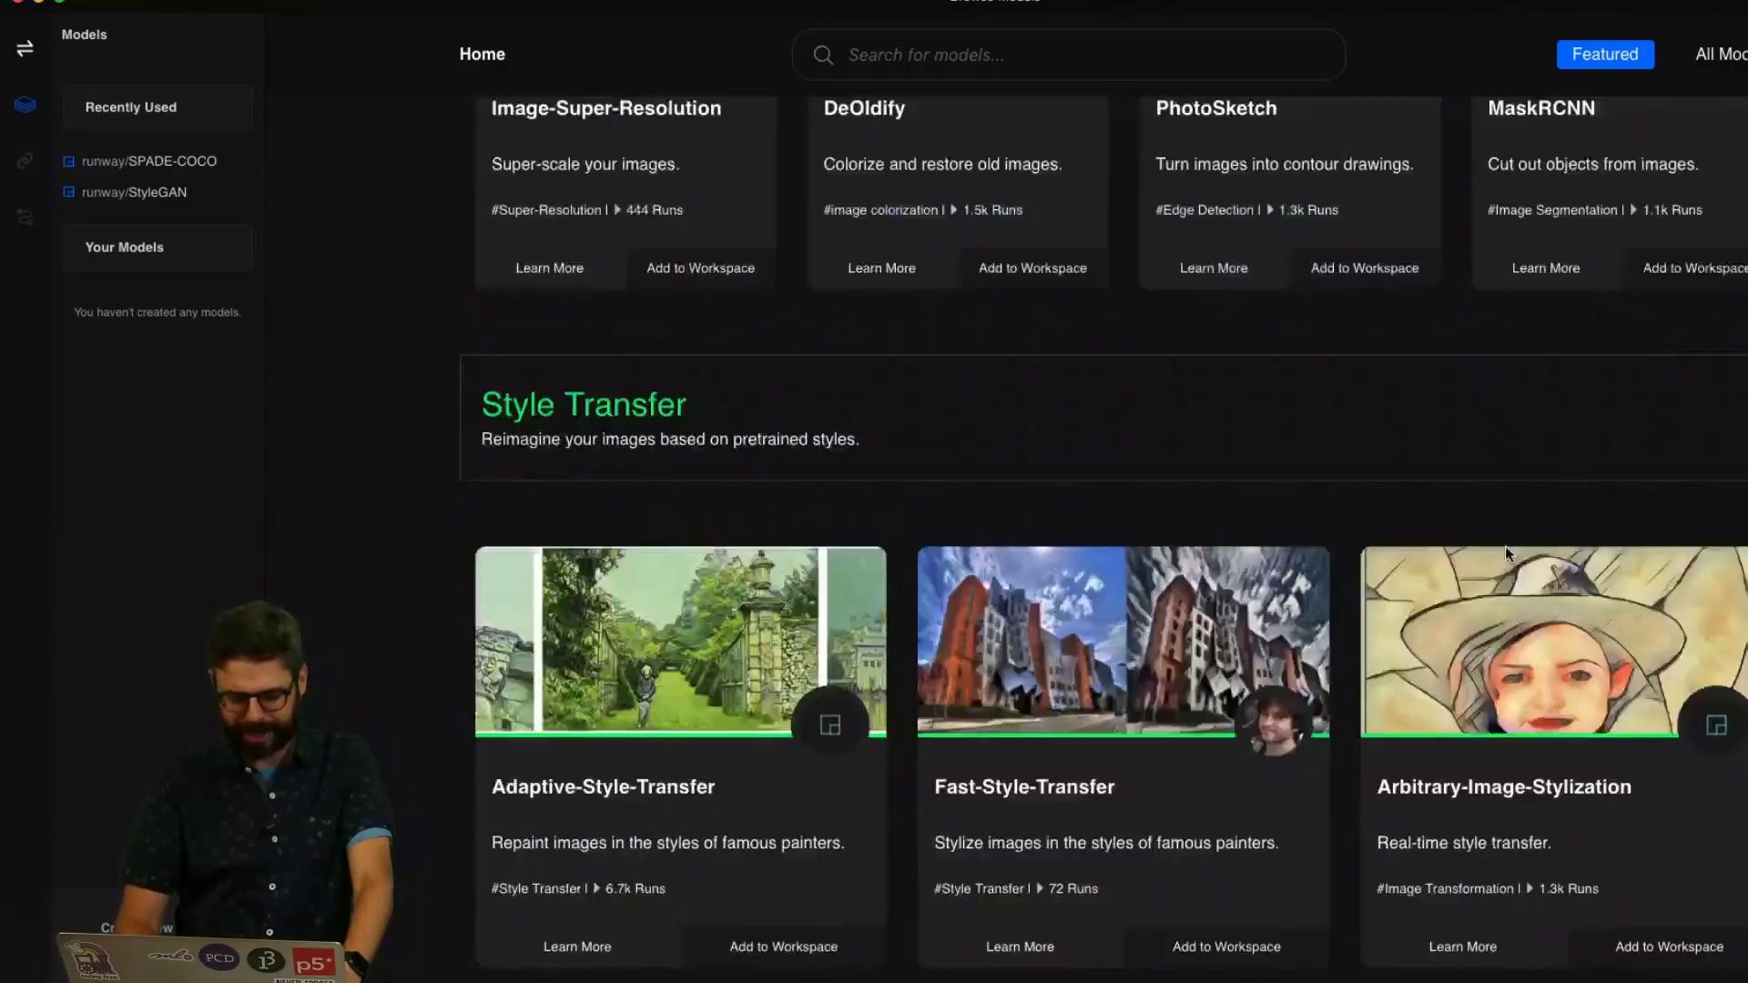
pyautogui.scroll(20, 1143, 446)
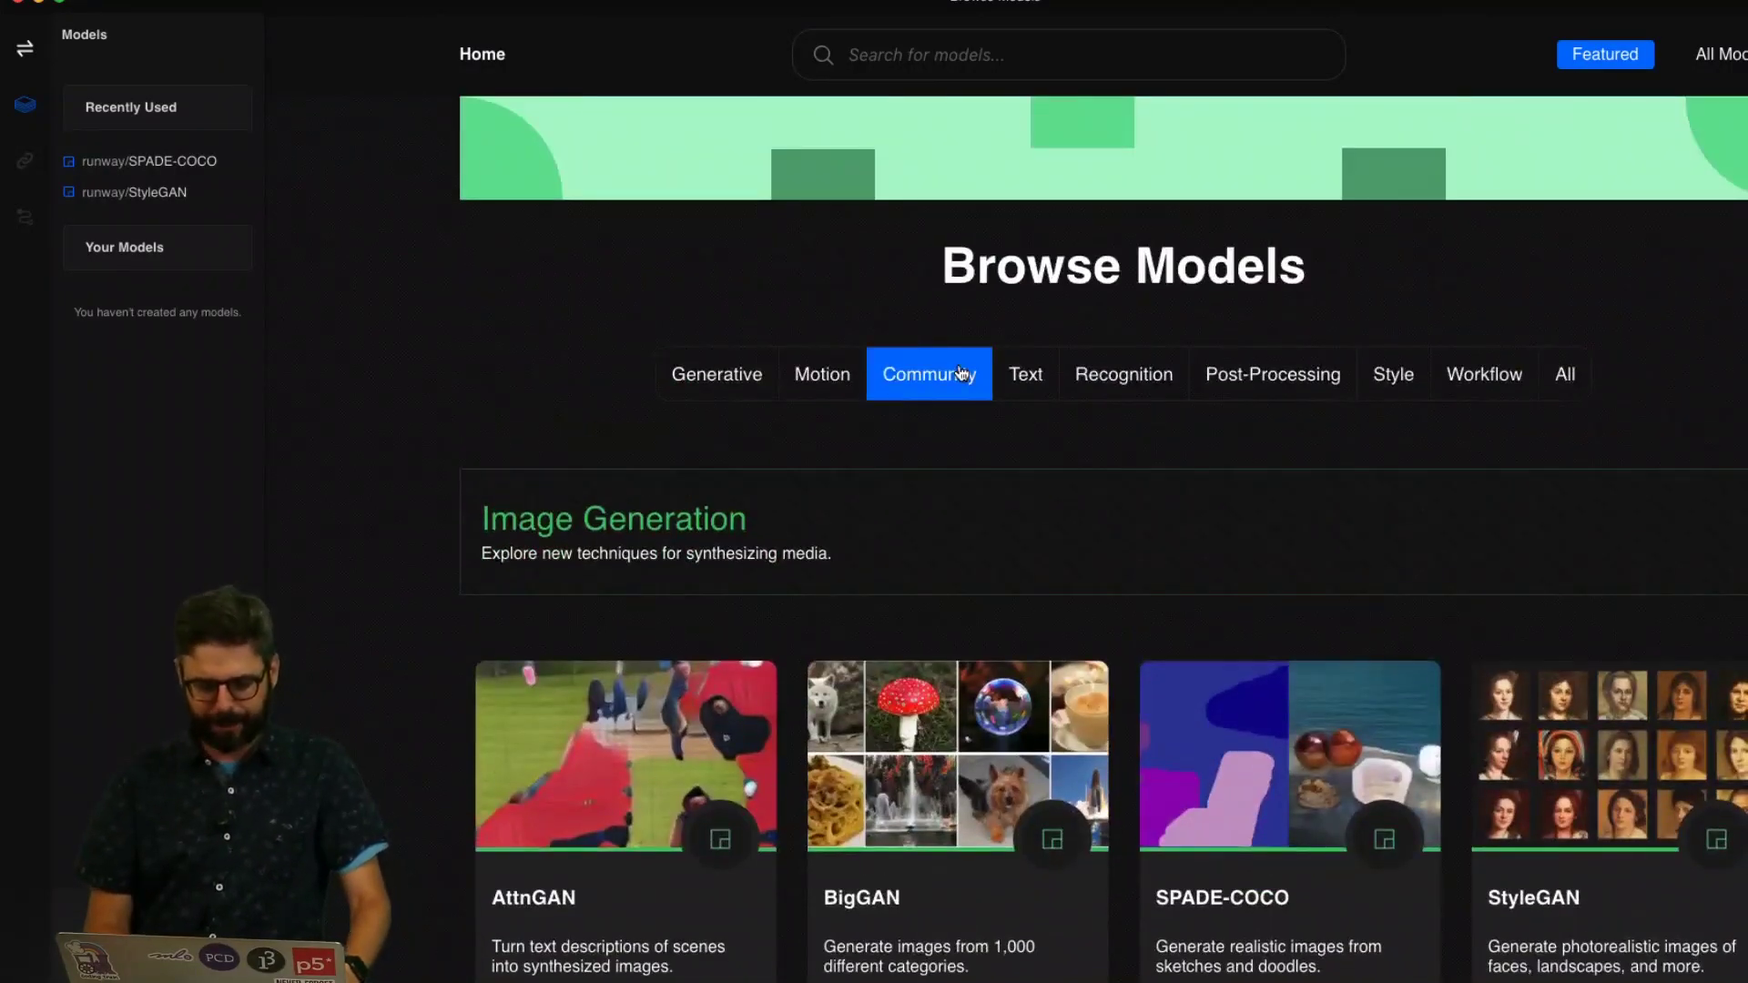
pyautogui.click(829, 375)
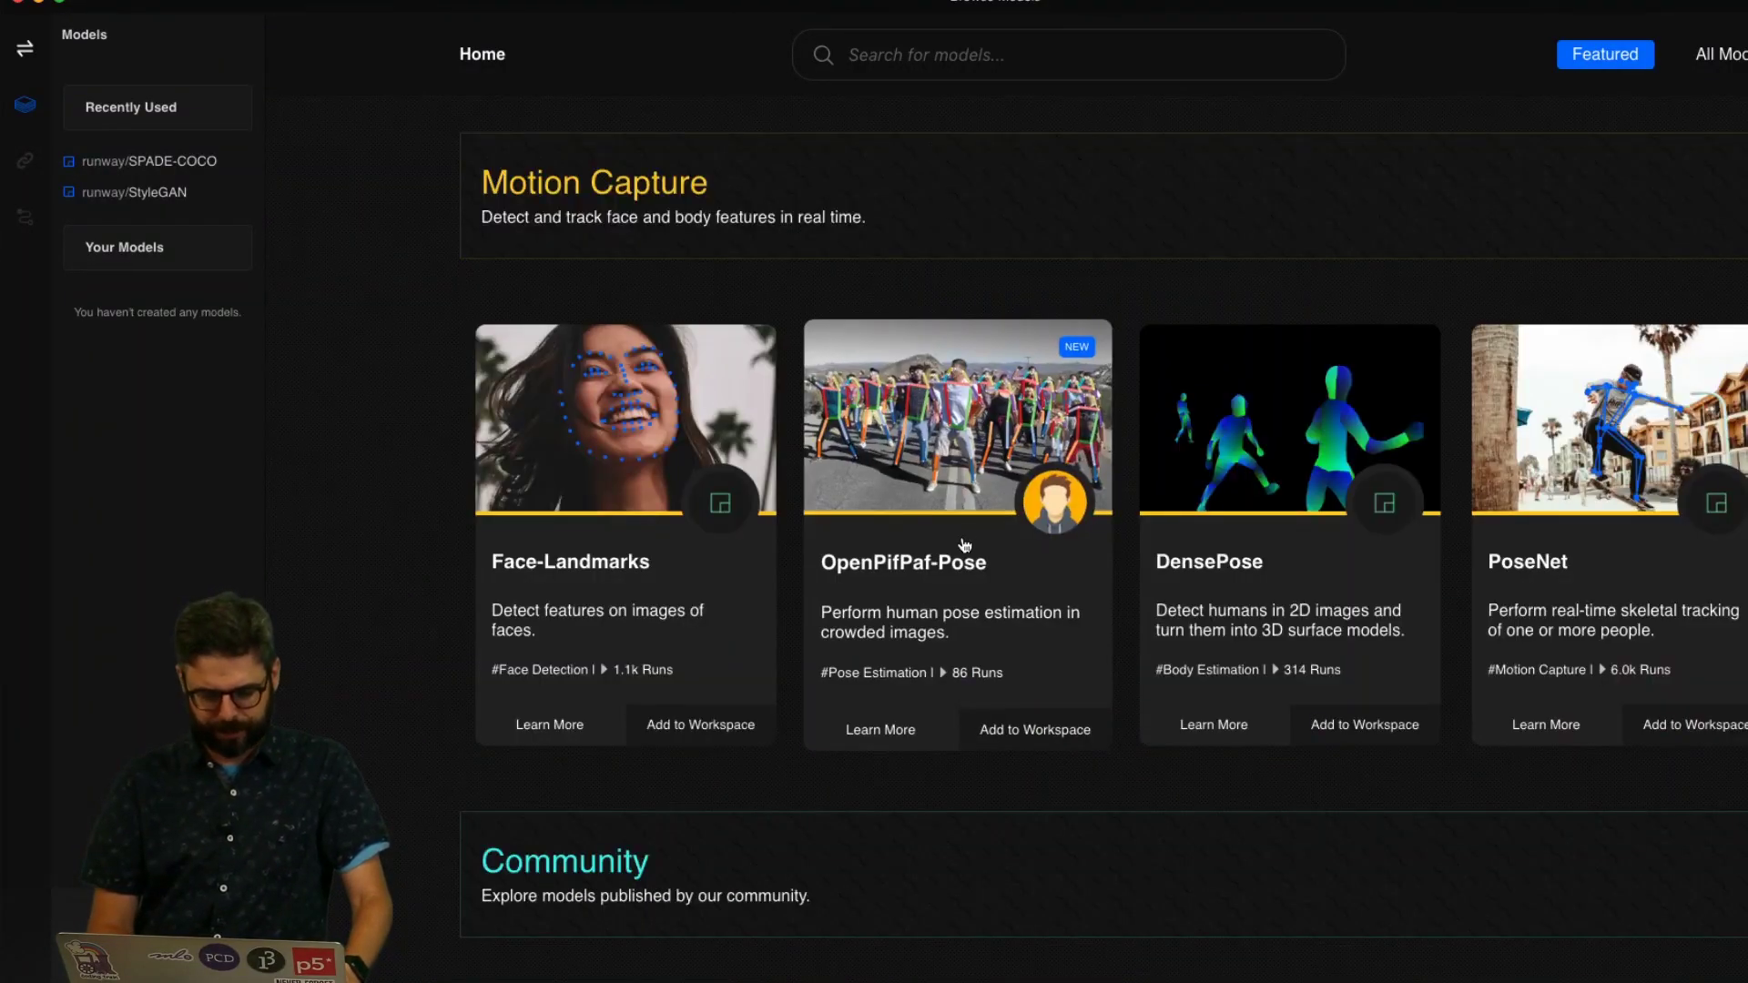
pyautogui.click(1565, 612)
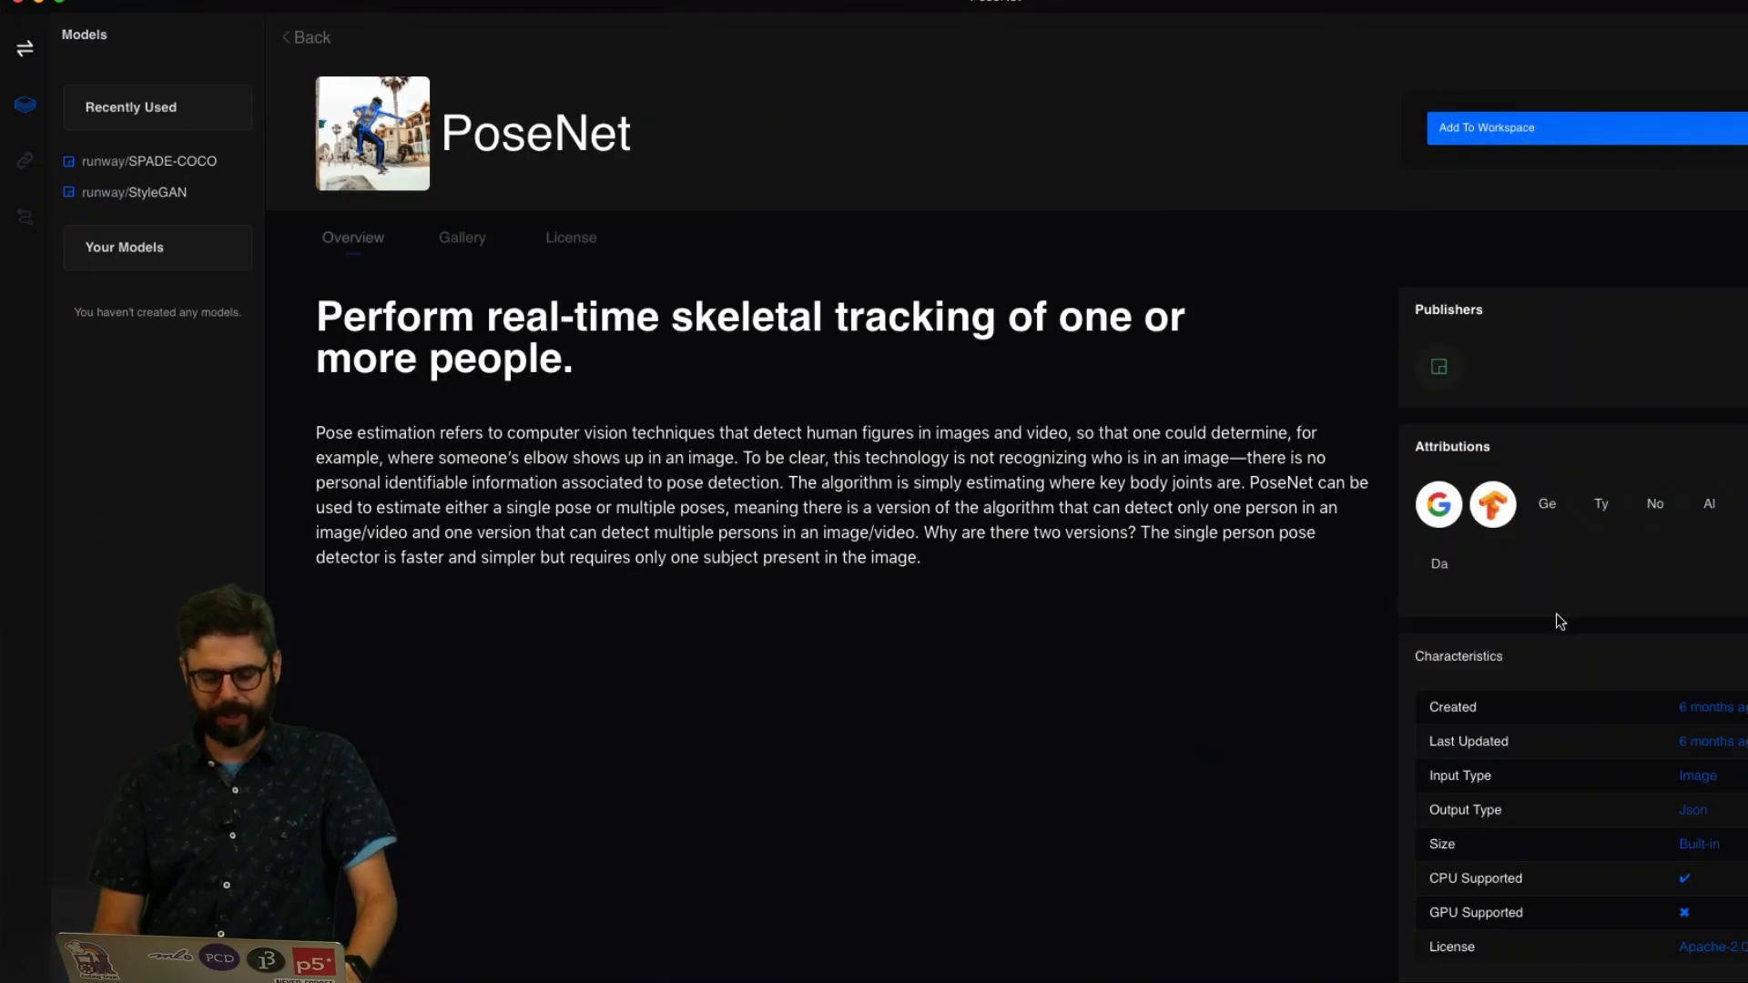